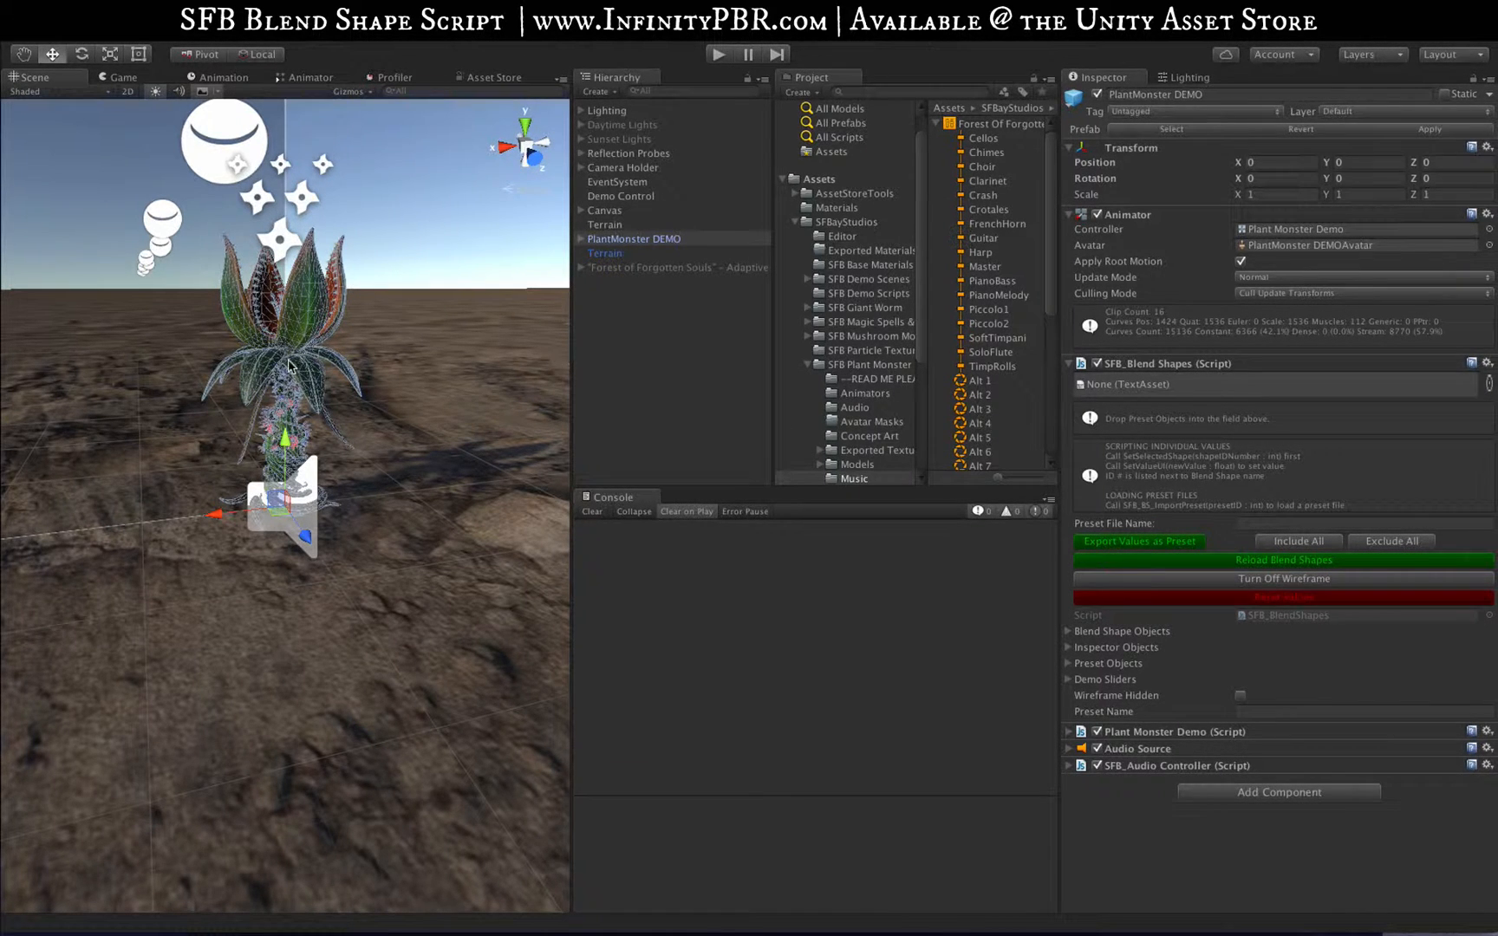
Examine the PlantMonster DEMO model up close and from several angles in the scene
alt+drag(347, 336, 360, 284)
scroll(304, 269, up, 5)
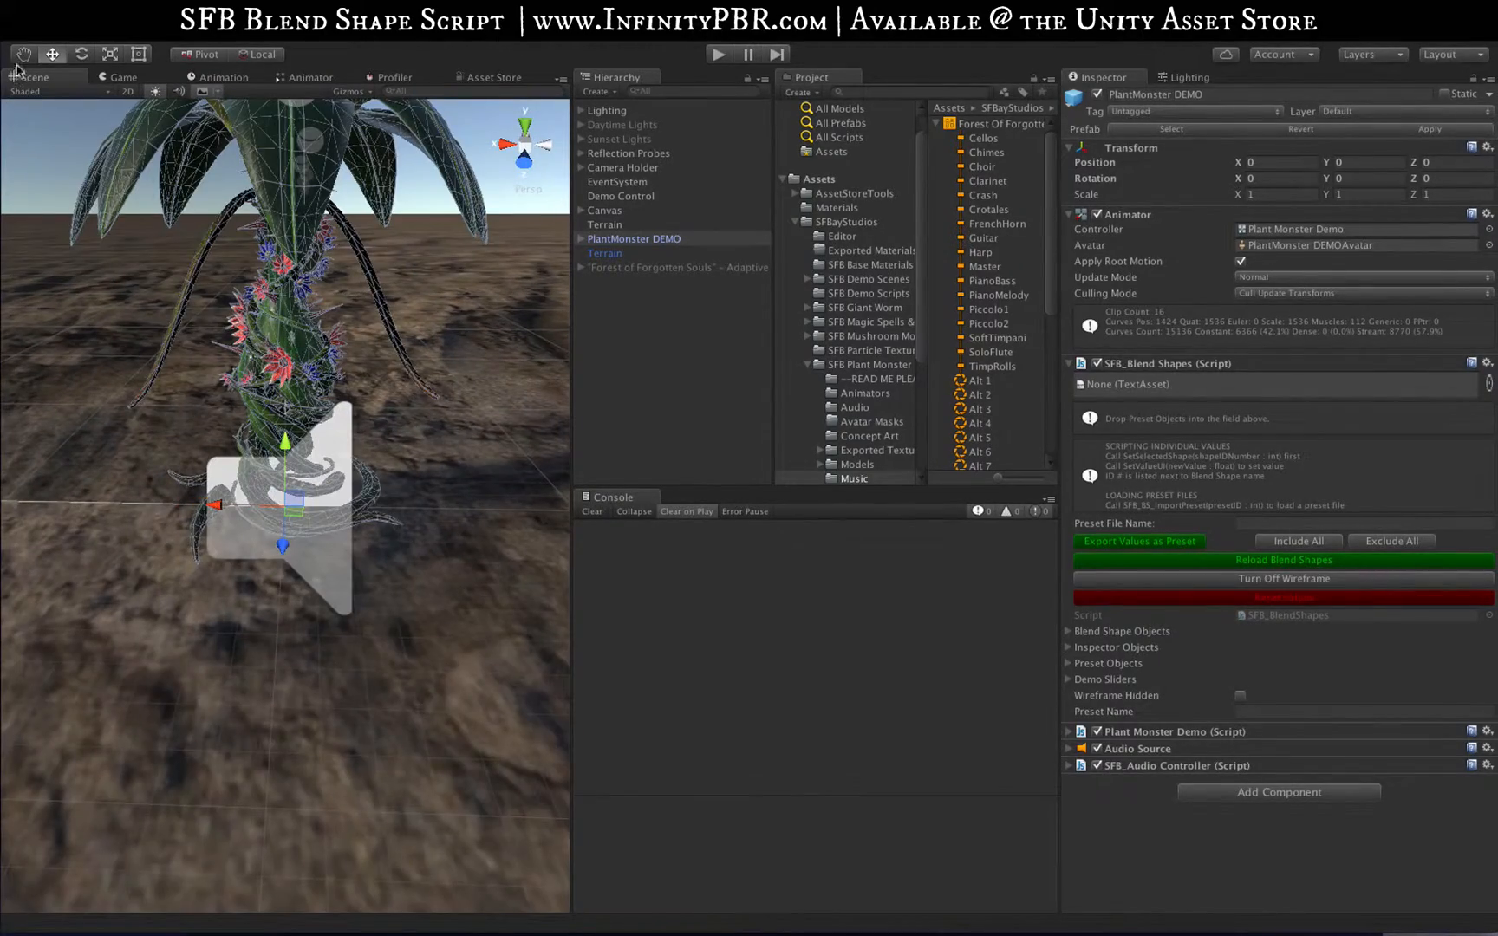
alt+drag(287, 505, 518, 546)
scroll(358, 502, down, 5)
scroll(357, 499, up, 5)
scroll(356, 498, down, 3)
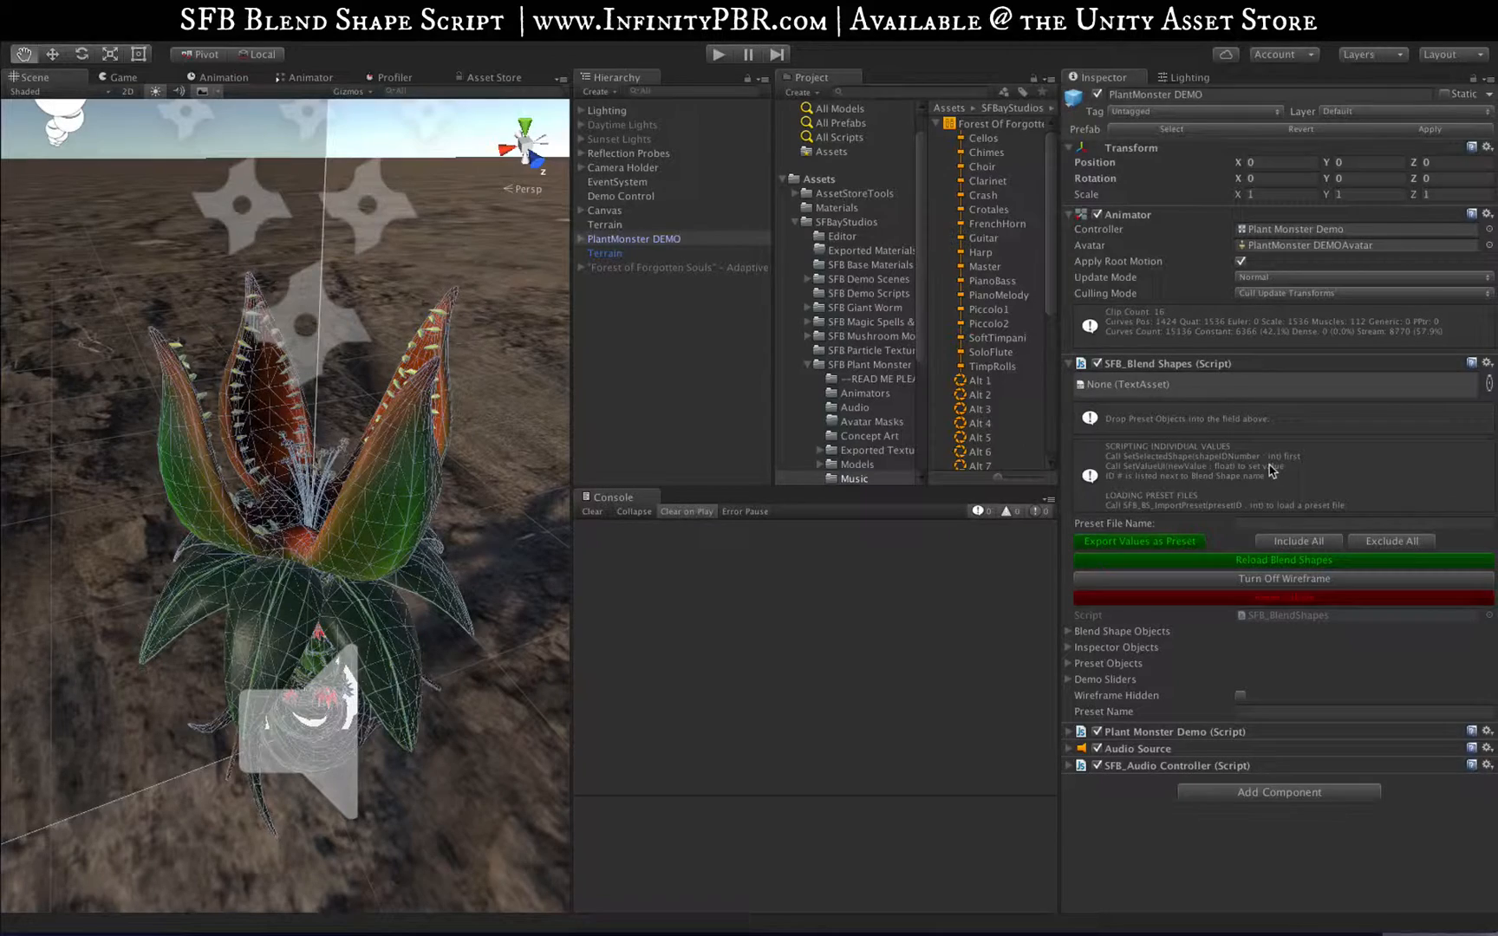
Open the SFB Plant Monster Models folder, and reload PlantMonster DEMO's blend shapes with its wireframe turned off
click(936, 124)
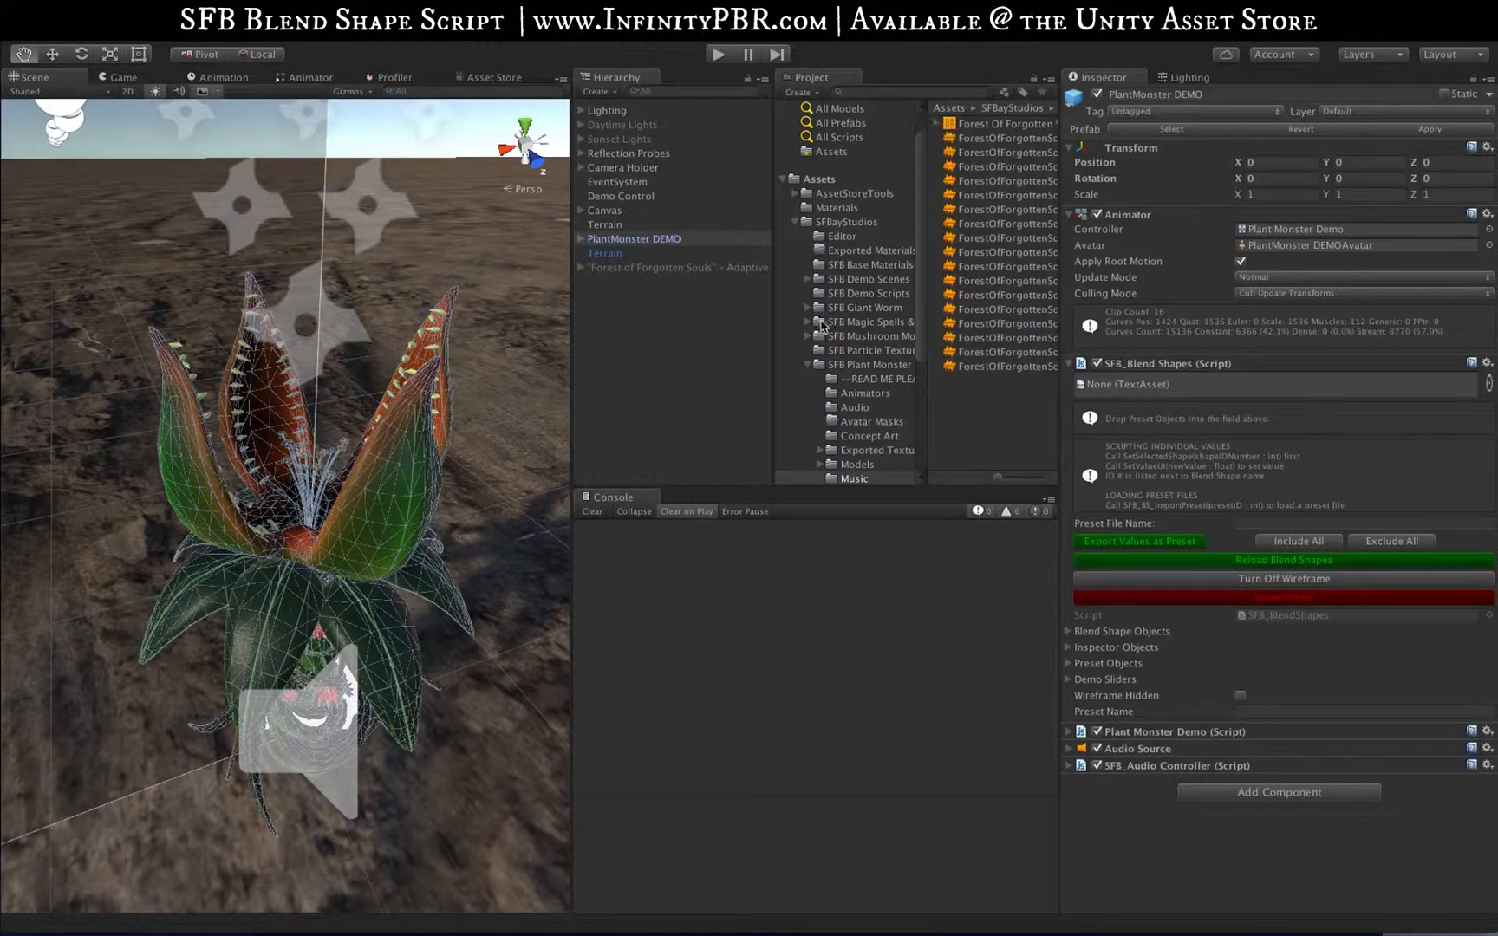
click(865, 461)
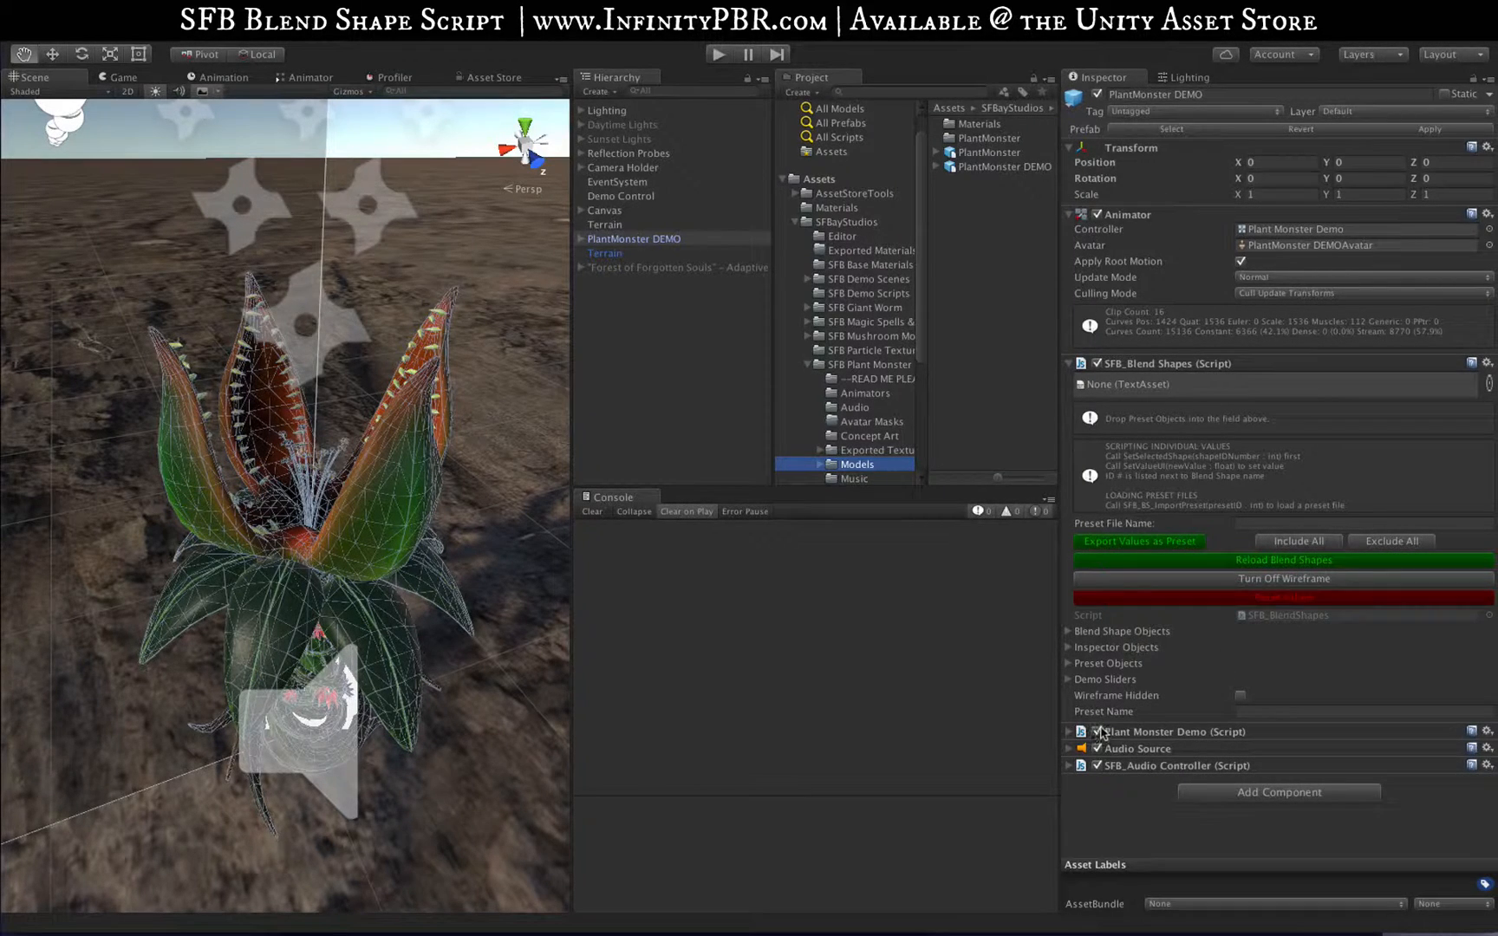
click(1273, 576)
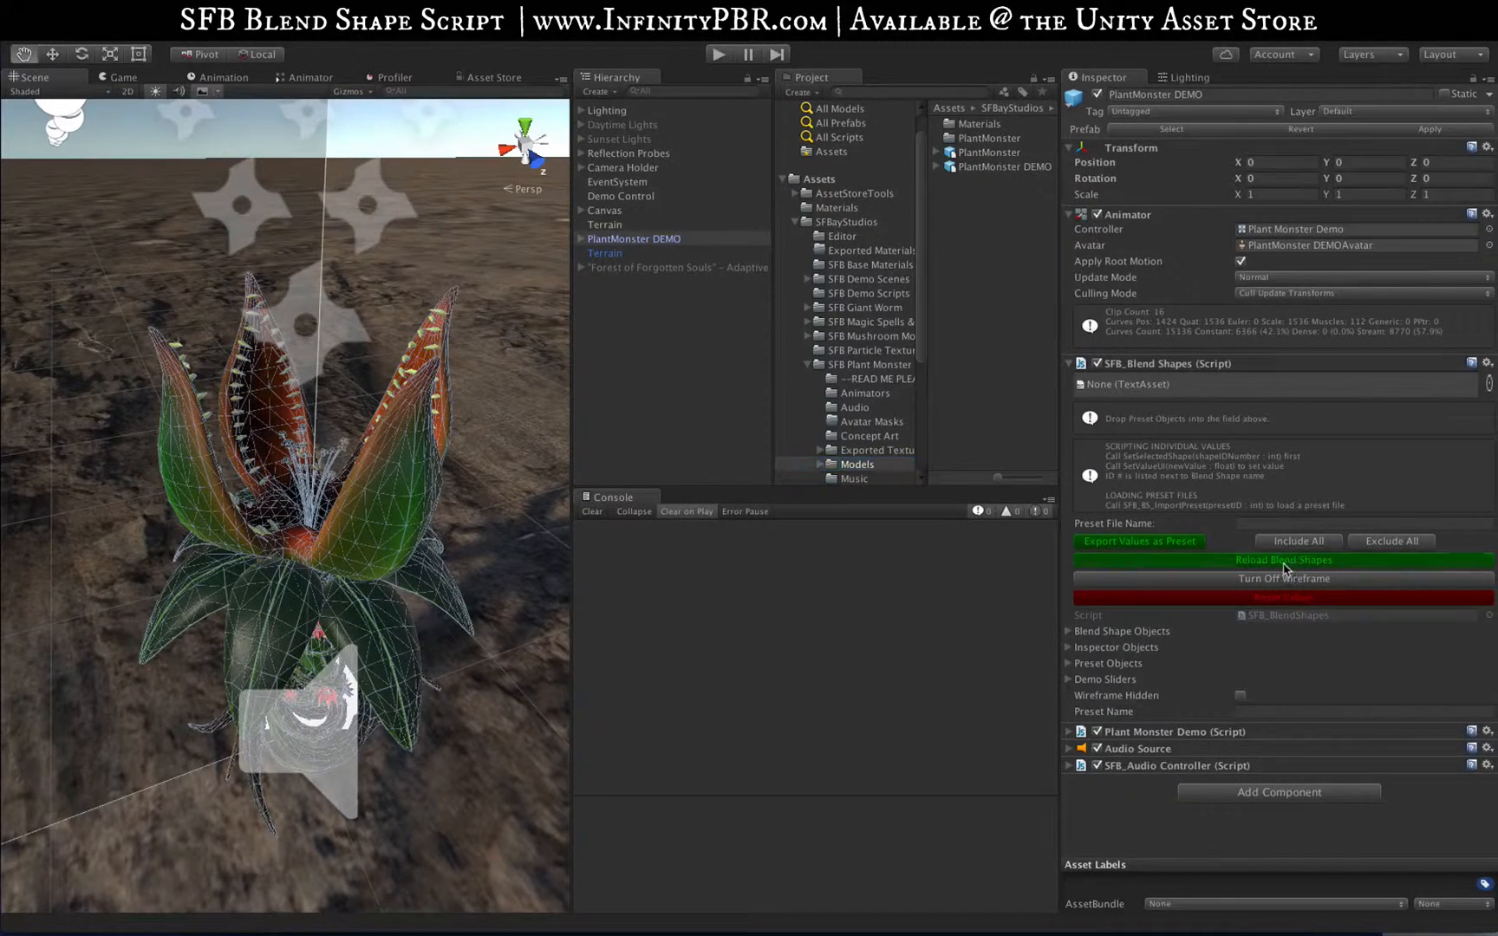
click(592, 513)
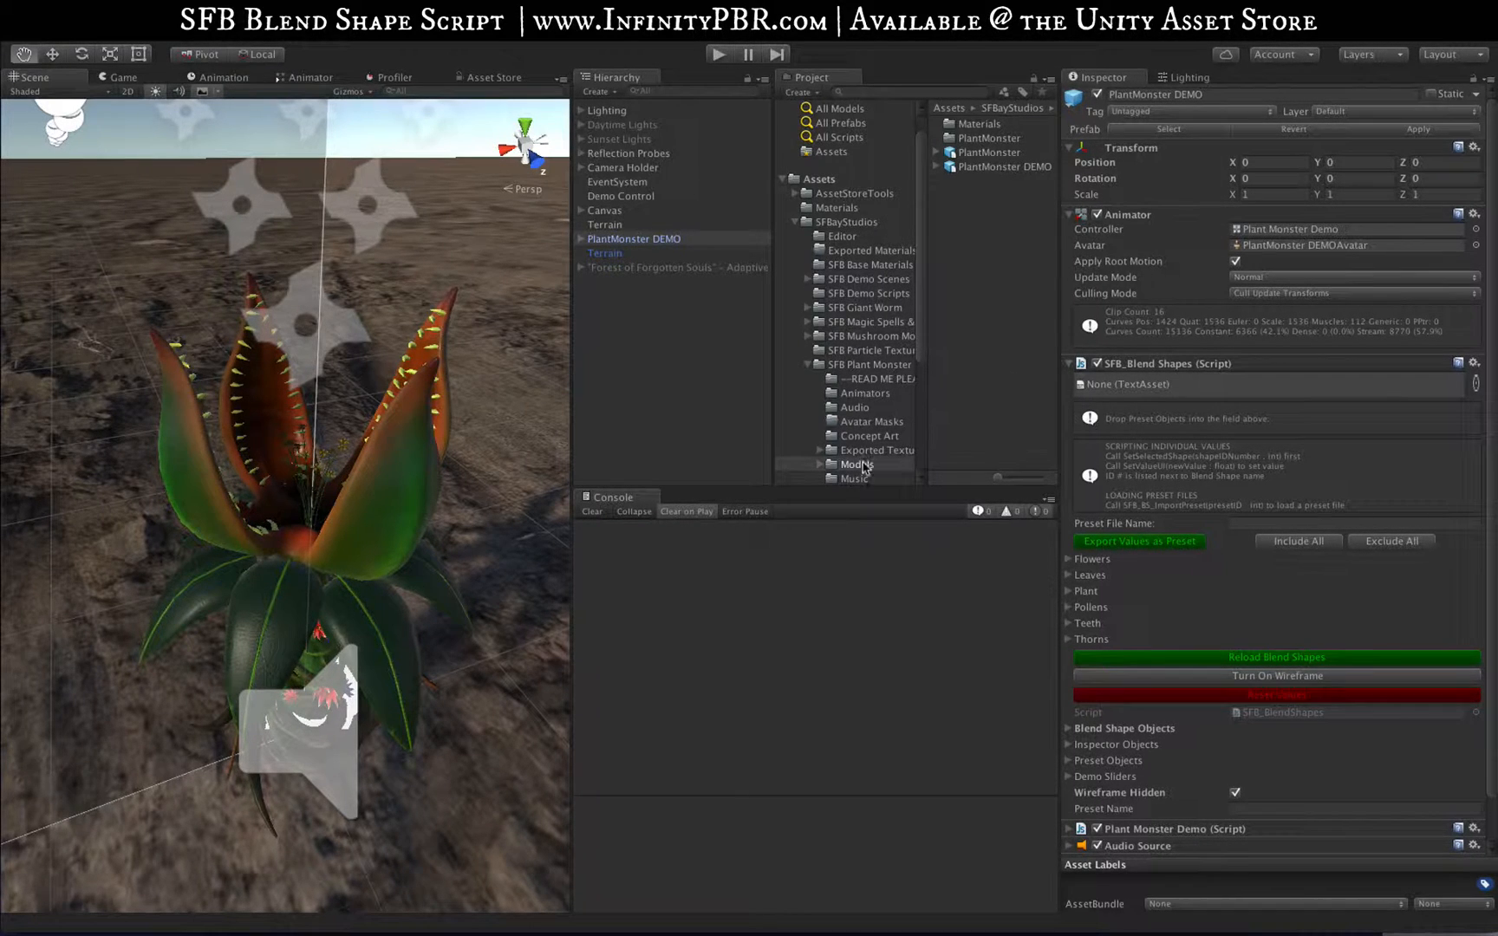
Add the PlantMonster prefab from the SFB Plant Monster Prefabs folder to the scene hierarchy
click(986, 154)
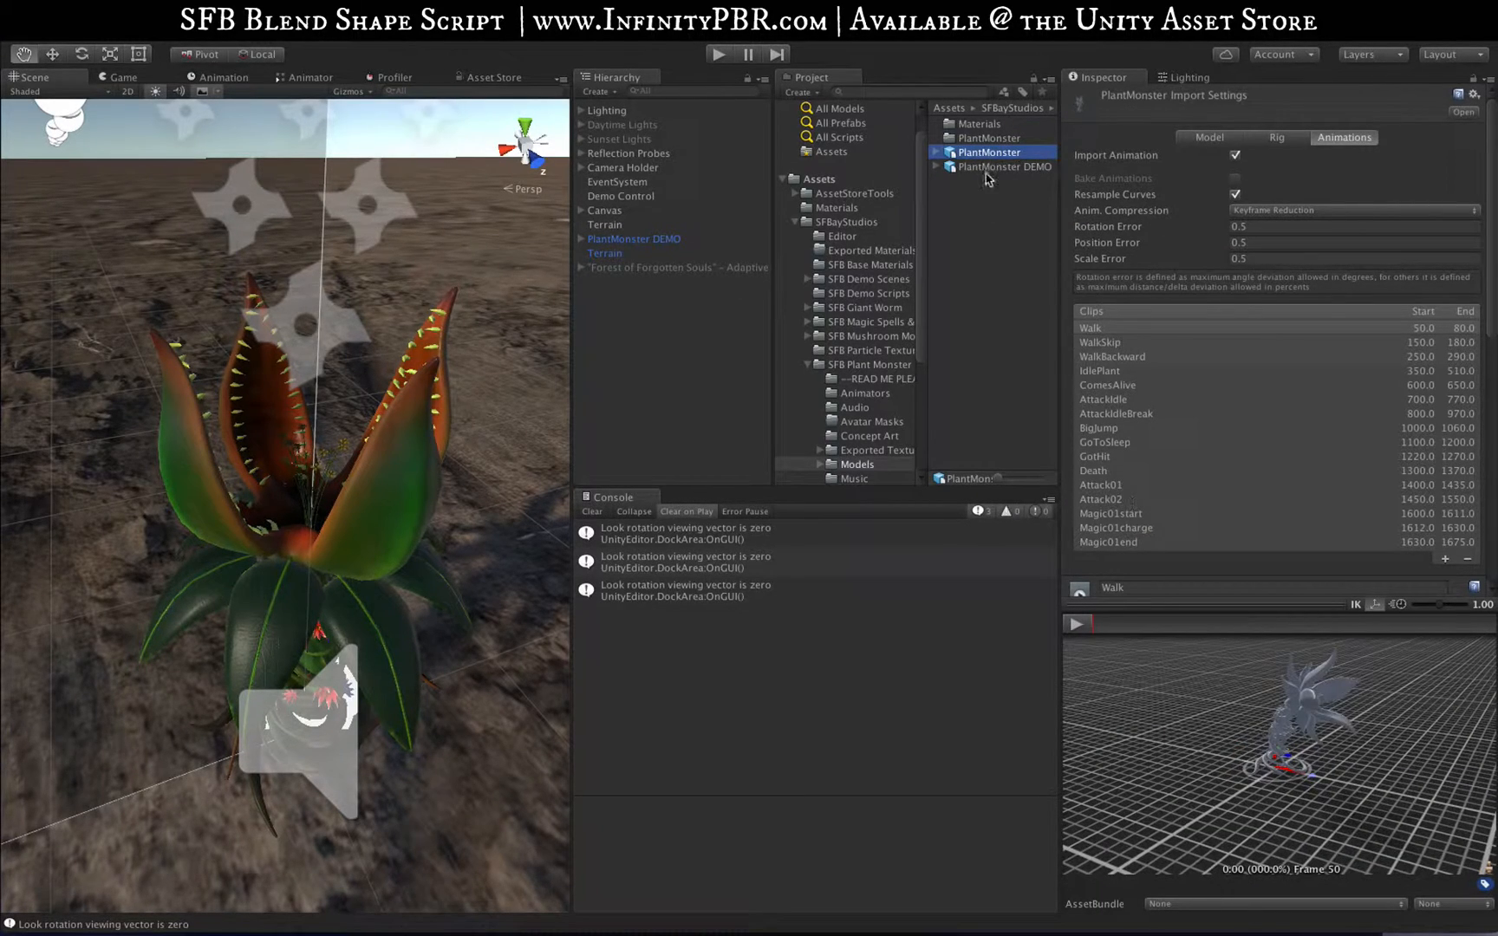
click(983, 168)
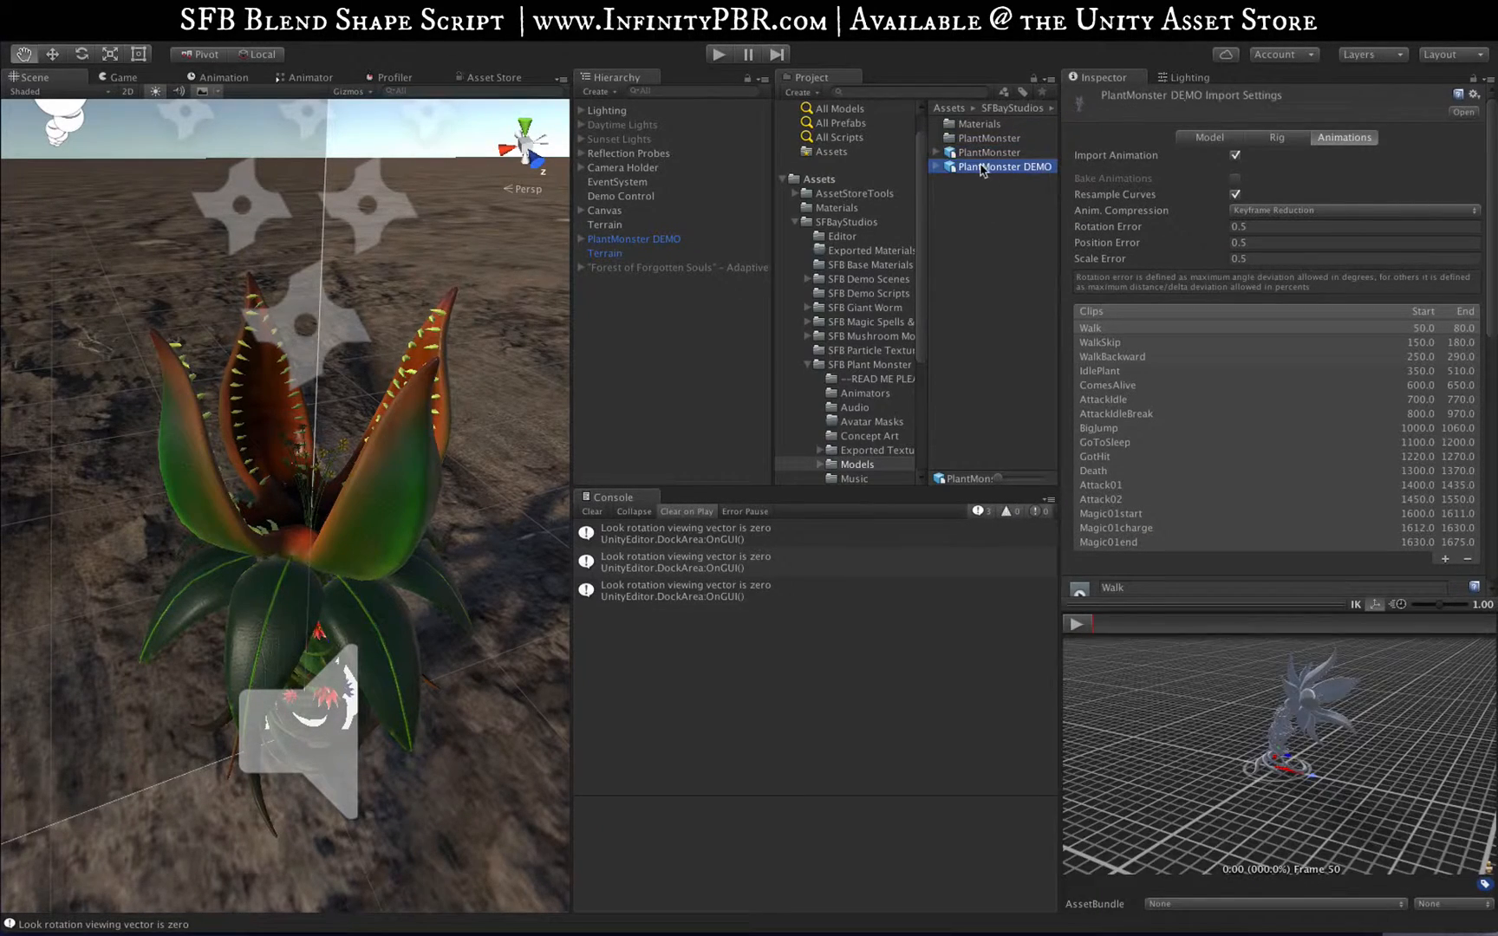
scroll(865, 425, down, 3)
click(858, 433)
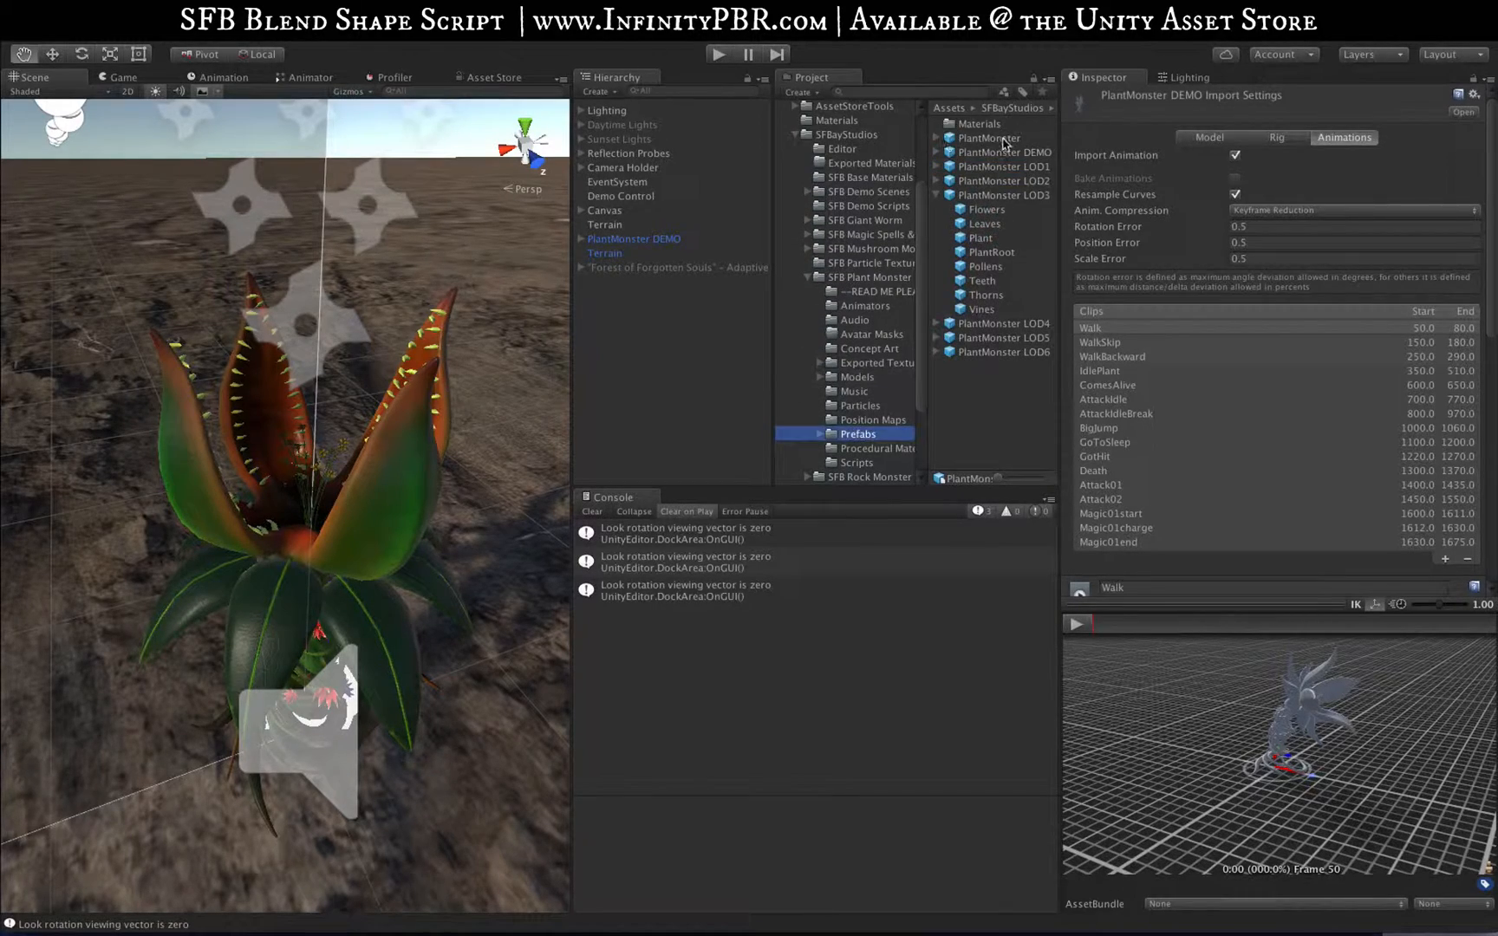
drag(988, 138, 646, 373)
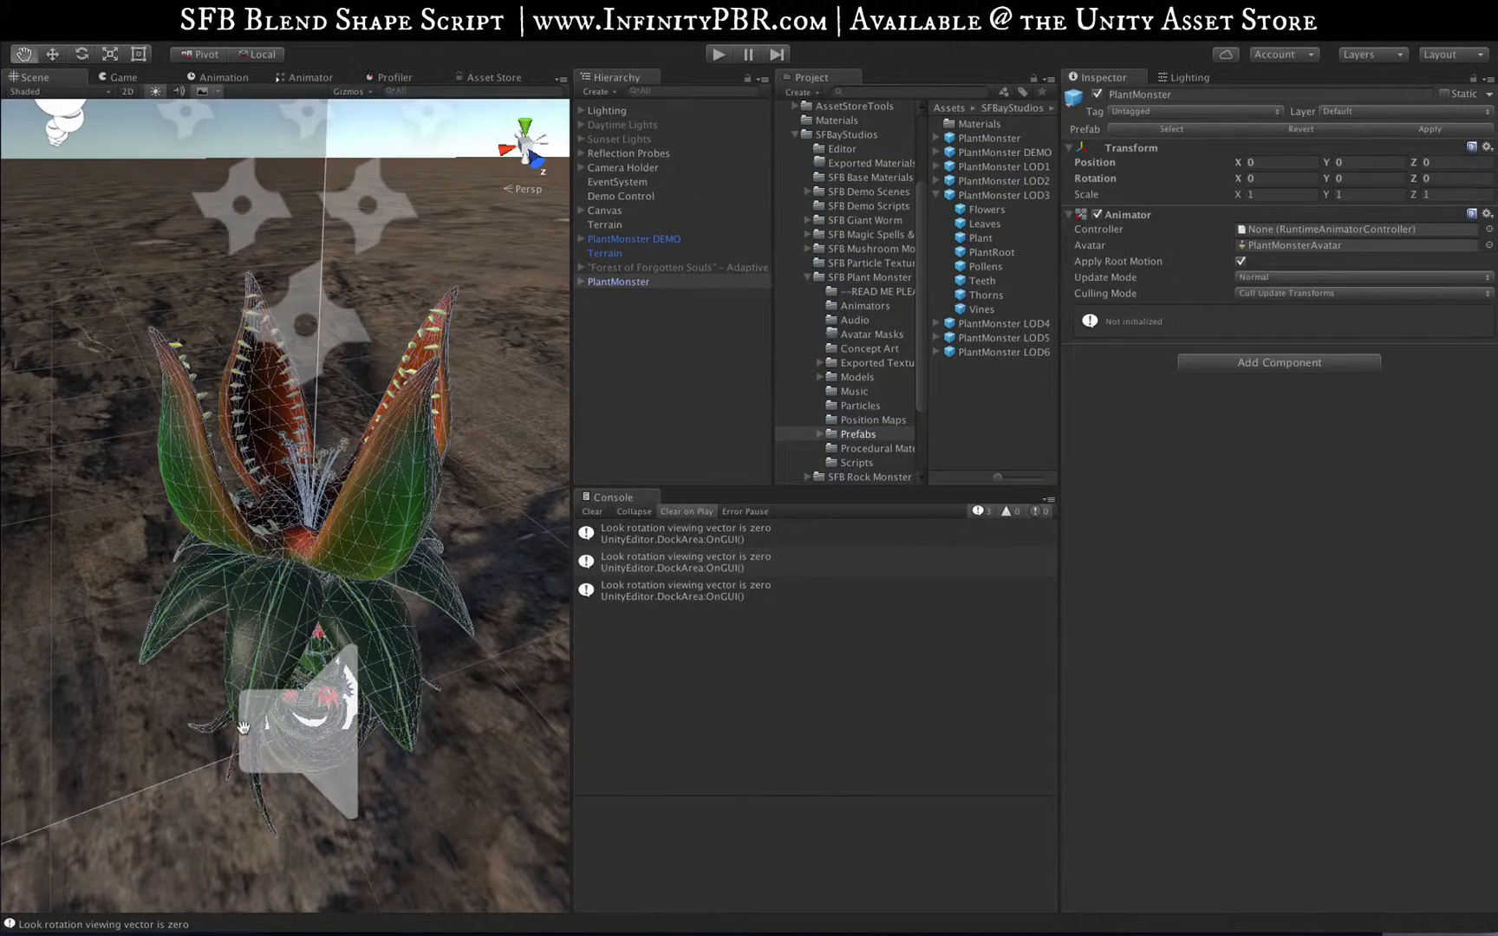
Move the new PlantMonster along the X axis to about -3.22, frame it in the scene and clear the console
scroll(238, 724, down, 5)
key(w)
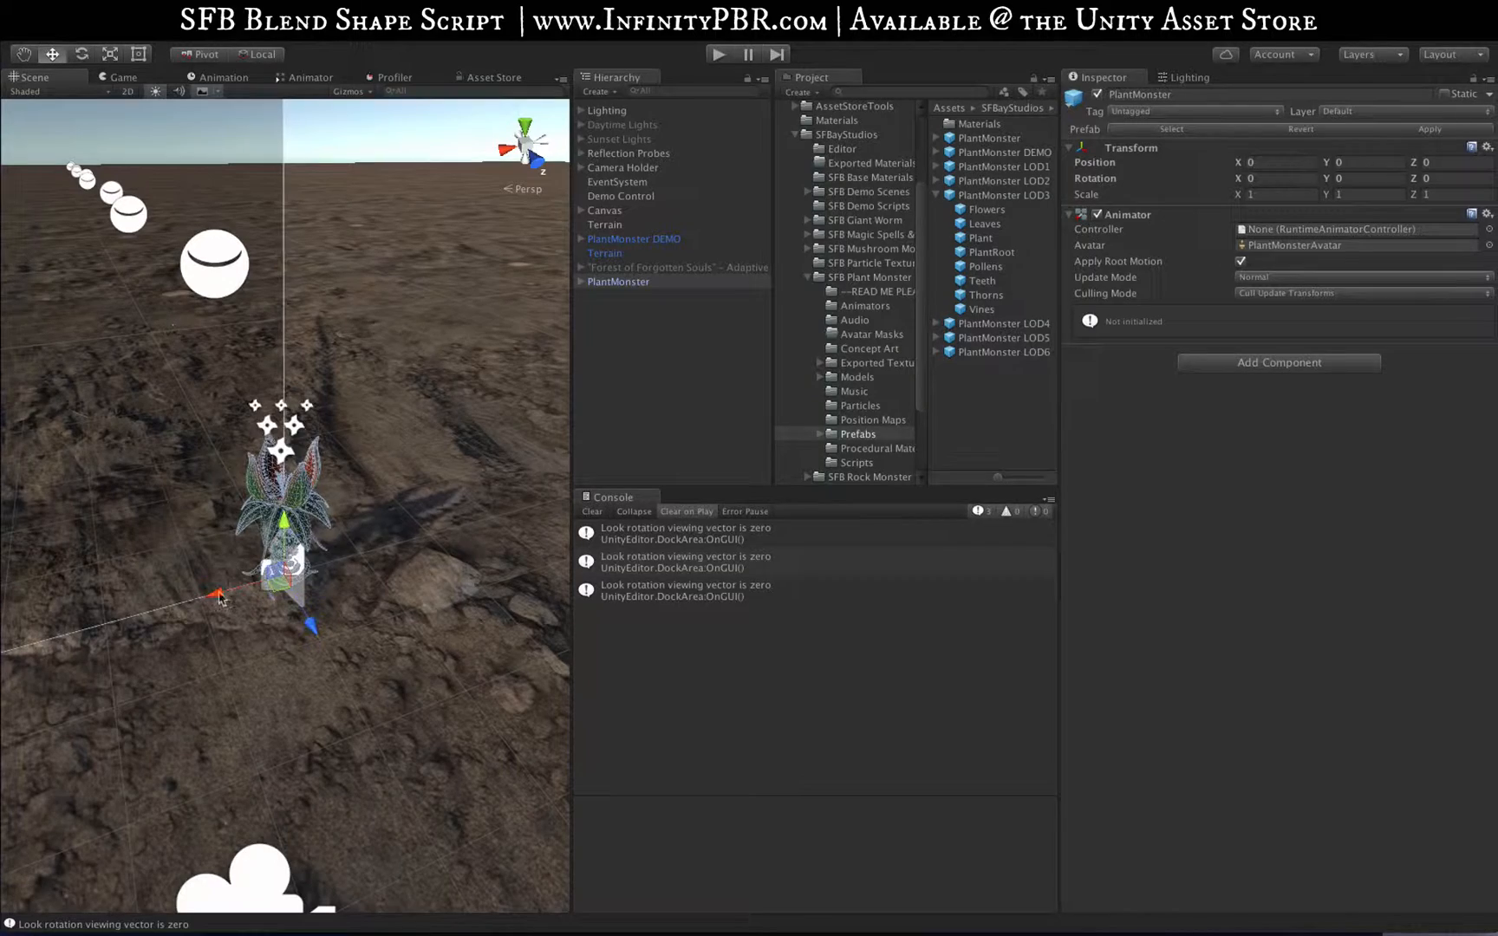
drag(220, 599, 455, 550)
key(f)
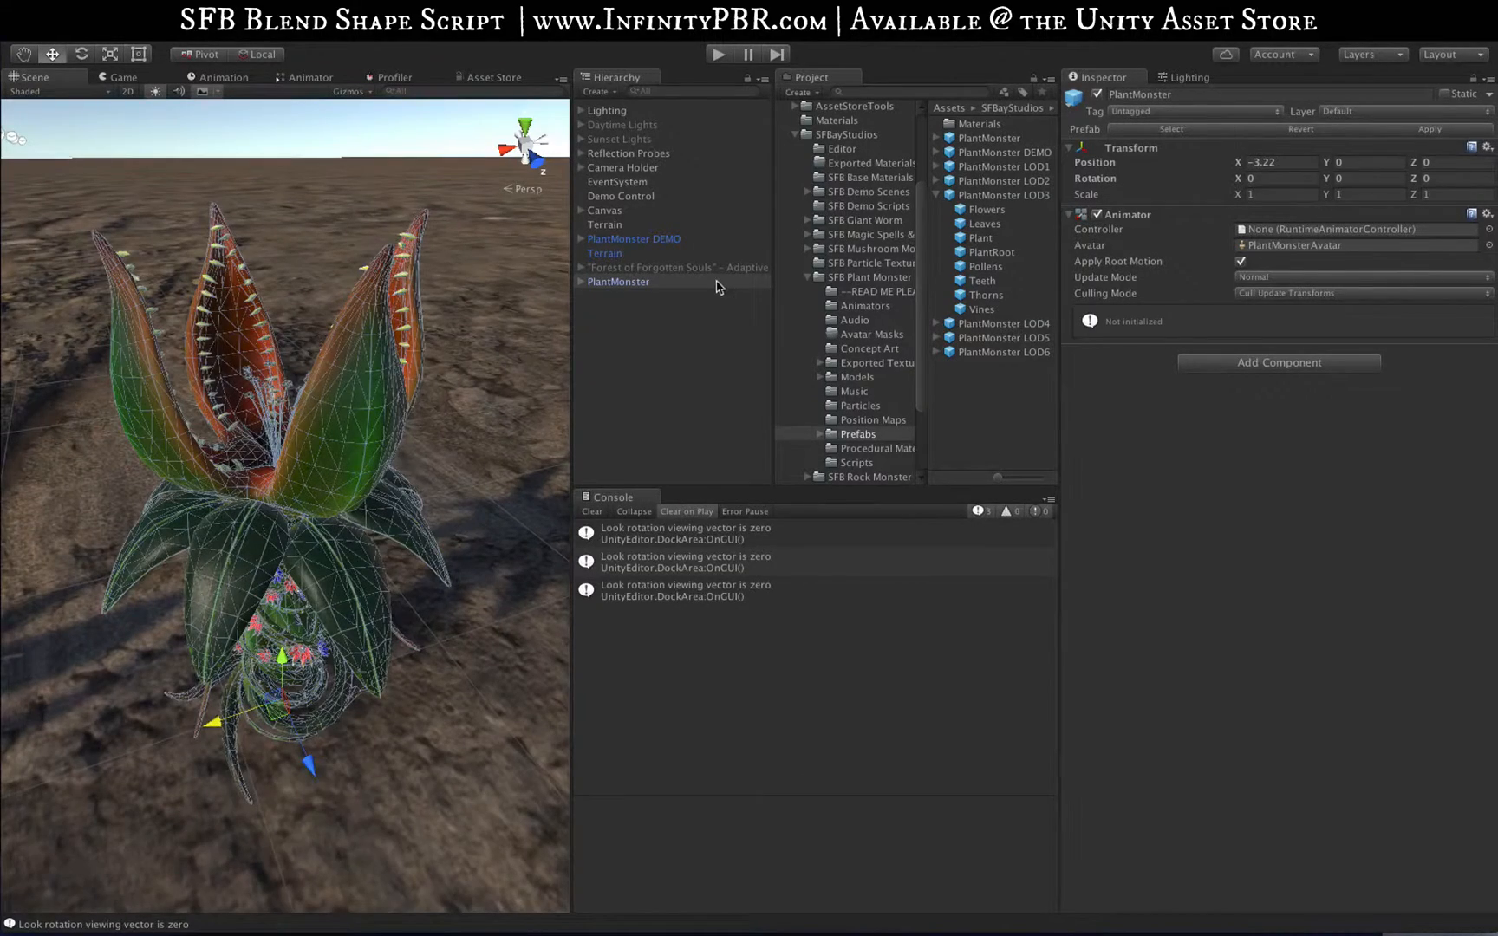
click(593, 512)
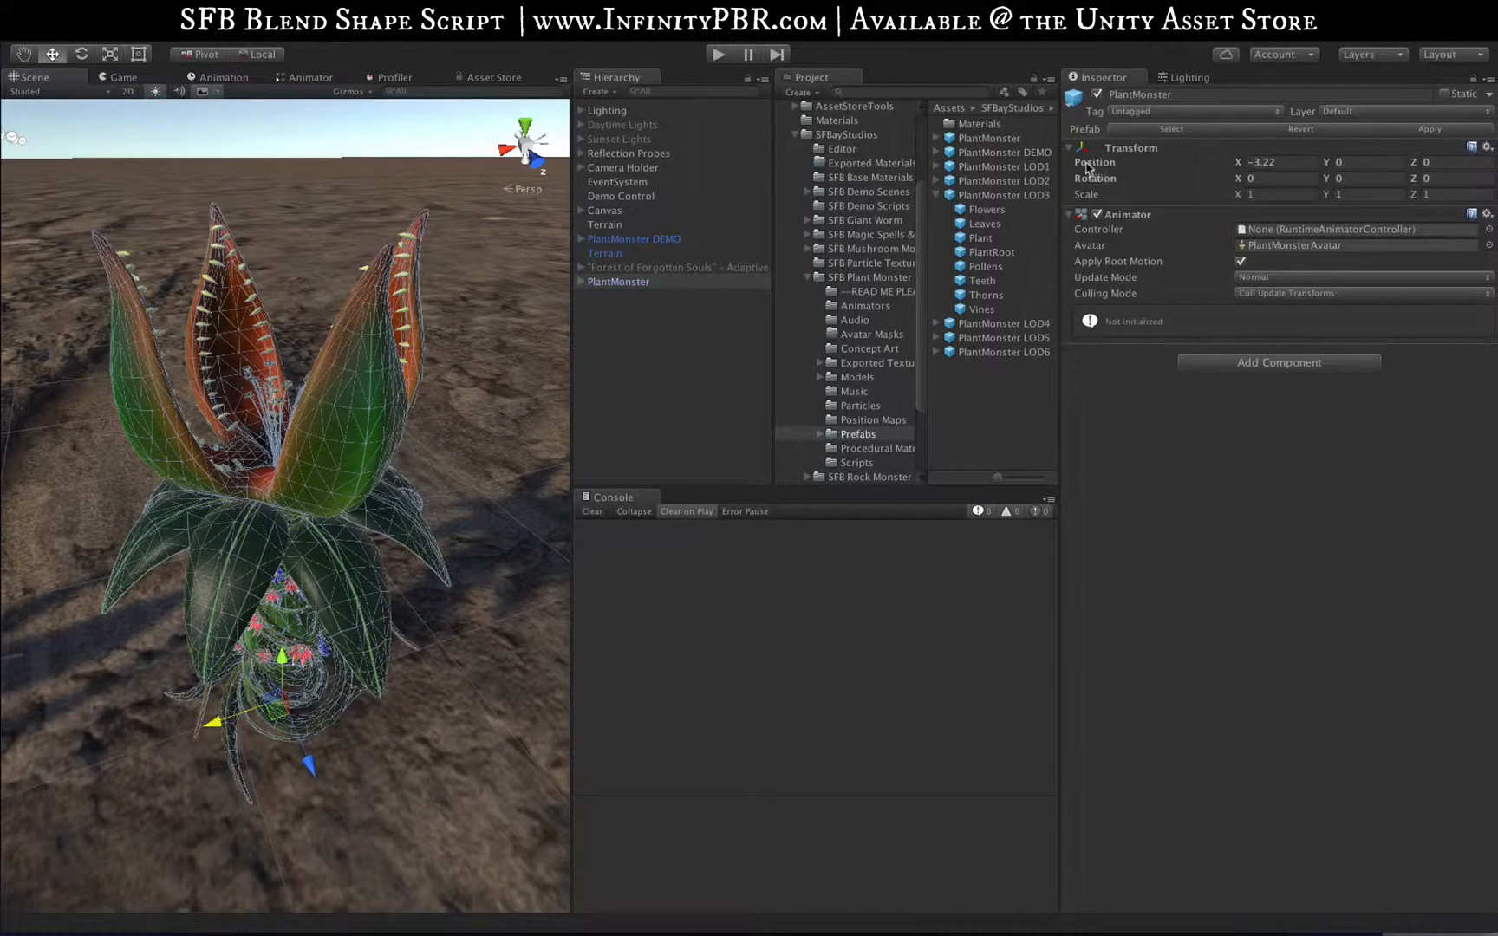
Try out the first StalkThickness blend shape on PlantMonster's Flowers mesh and set it back to 0
click(581, 282)
click(613, 297)
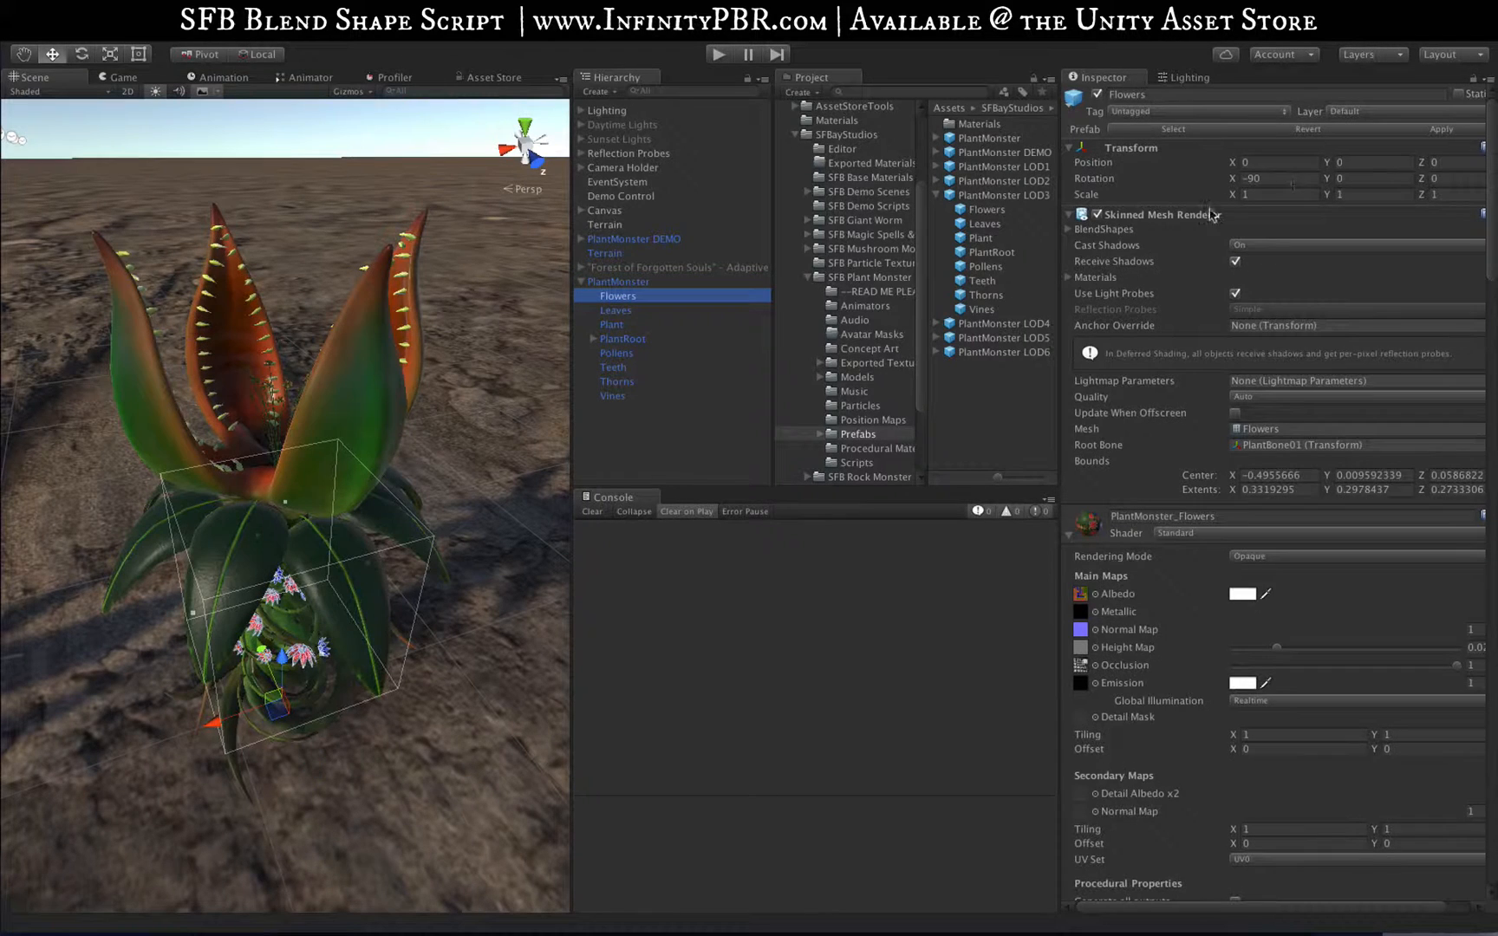
click(1069, 229)
drag(1200, 245, 244, 725)
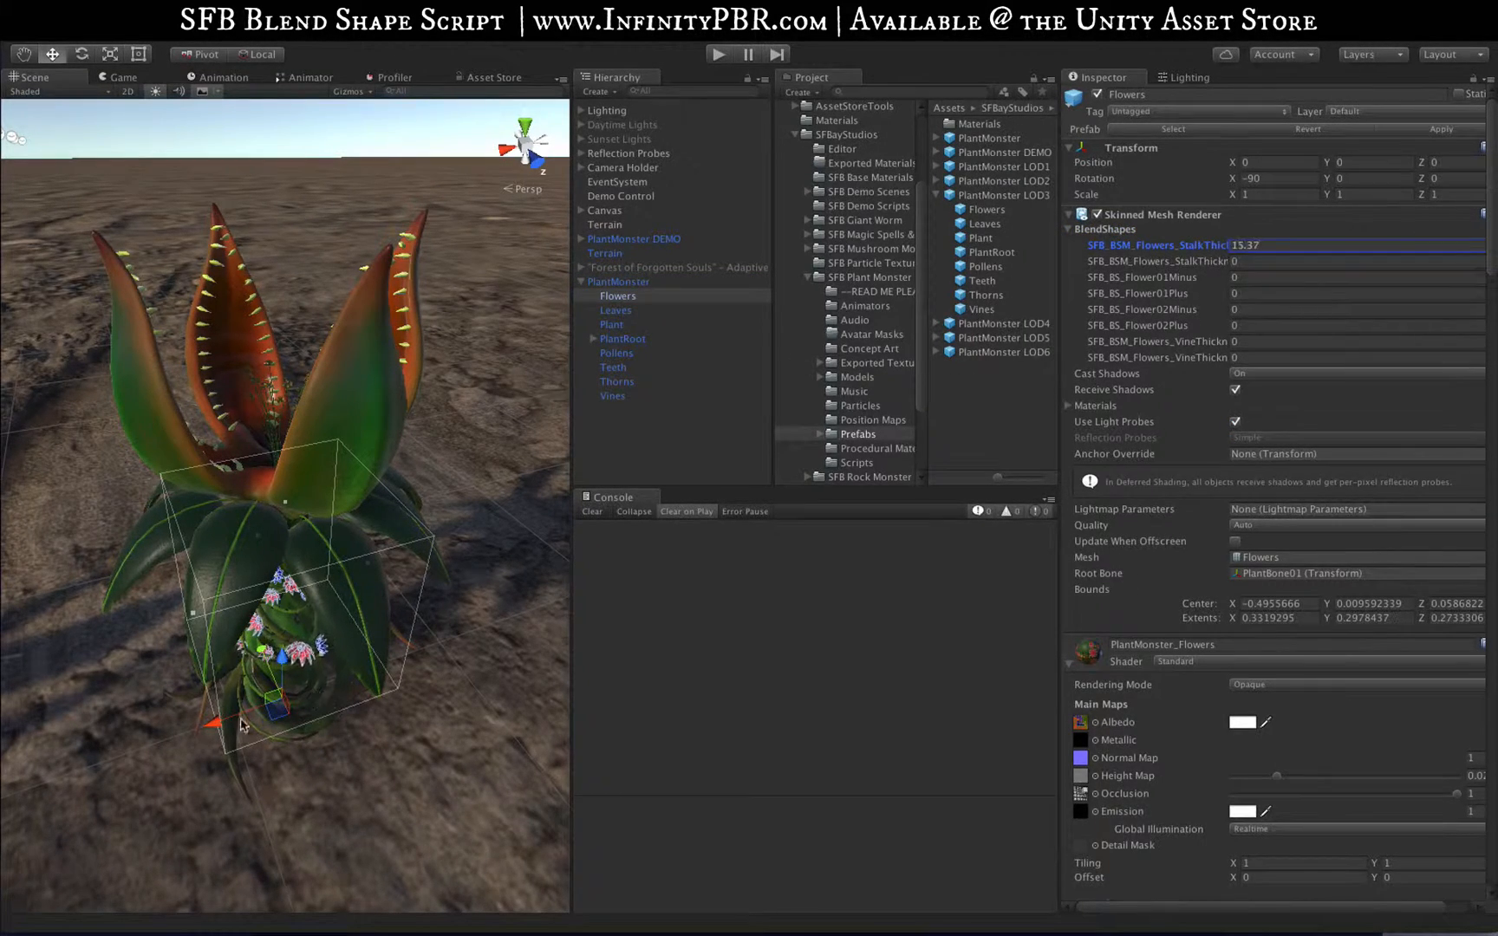
drag(1139, 246, 1023, 260)
key(Return)
text(0)
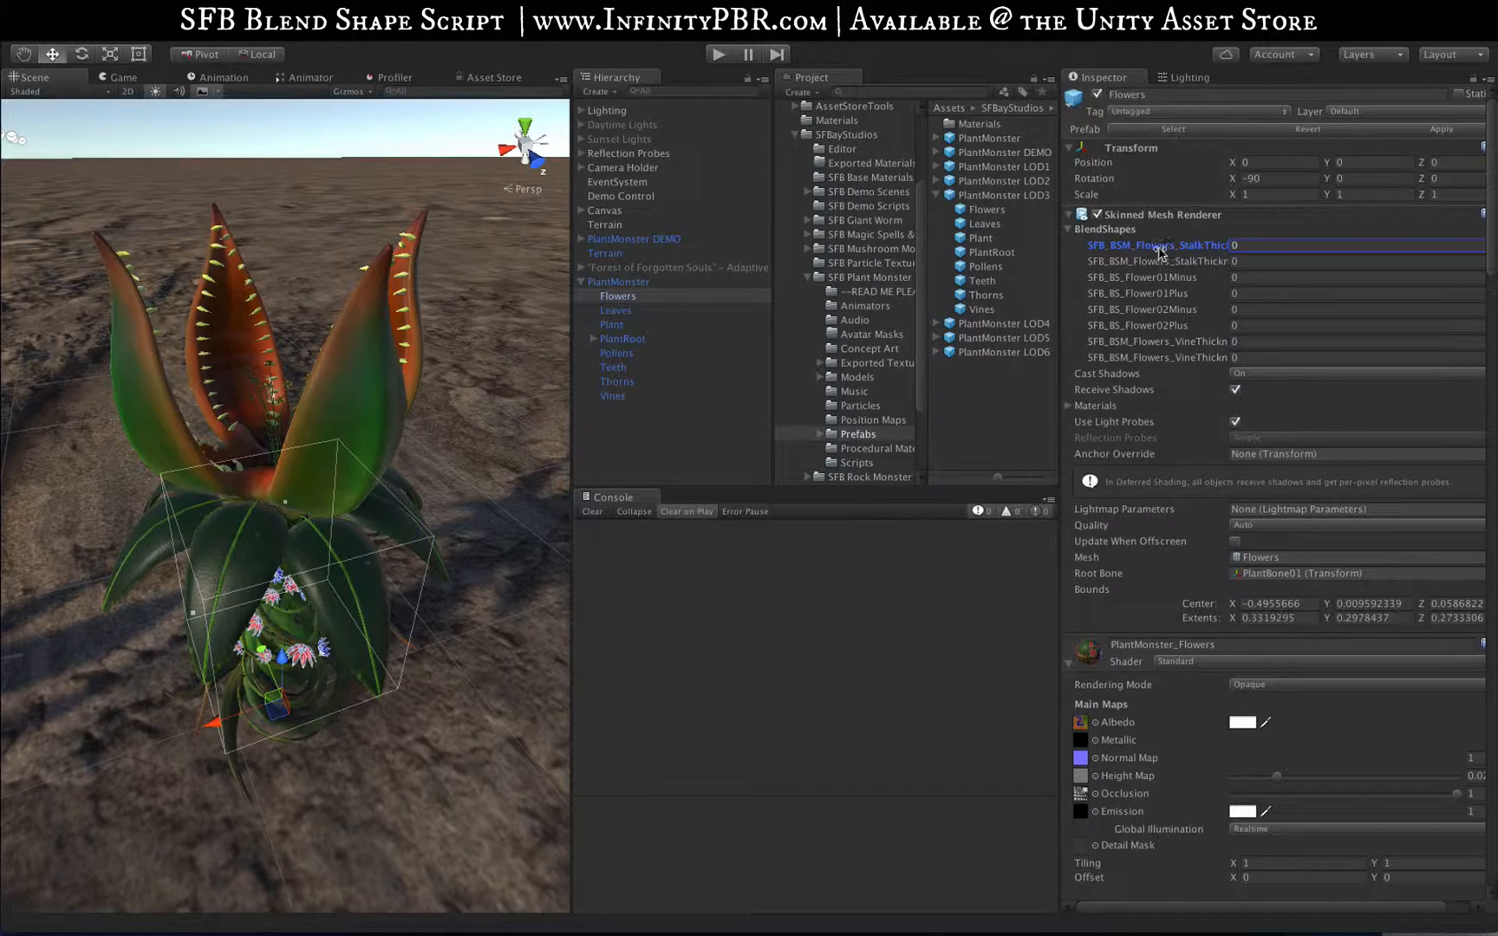
click(1069, 229)
click(1068, 535)
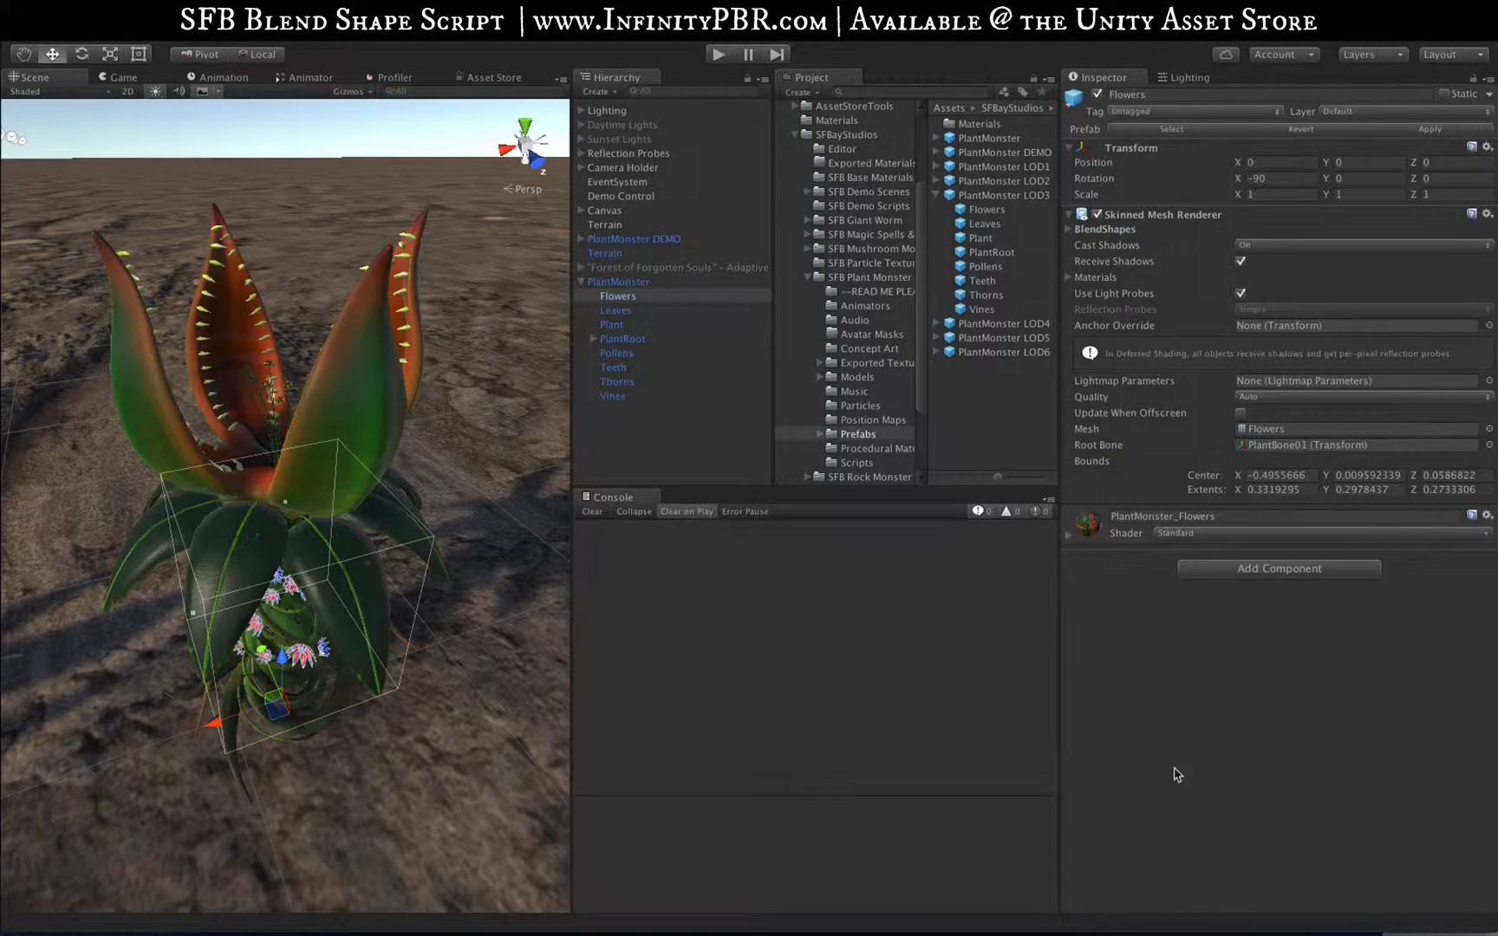
click(1248, 571)
click(1239, 657)
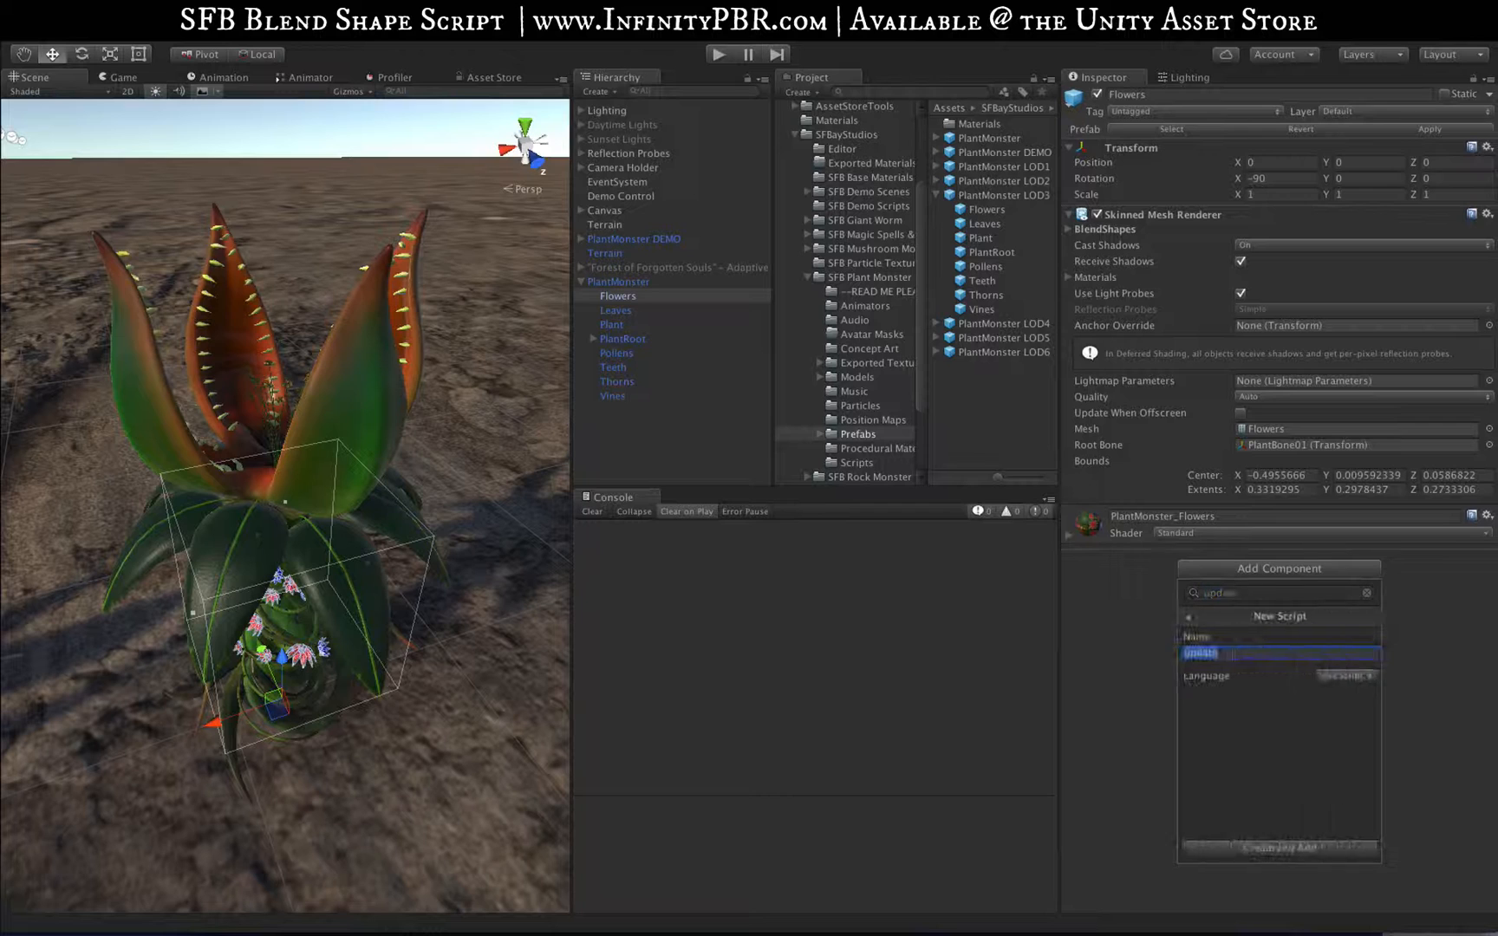
click(1152, 590)
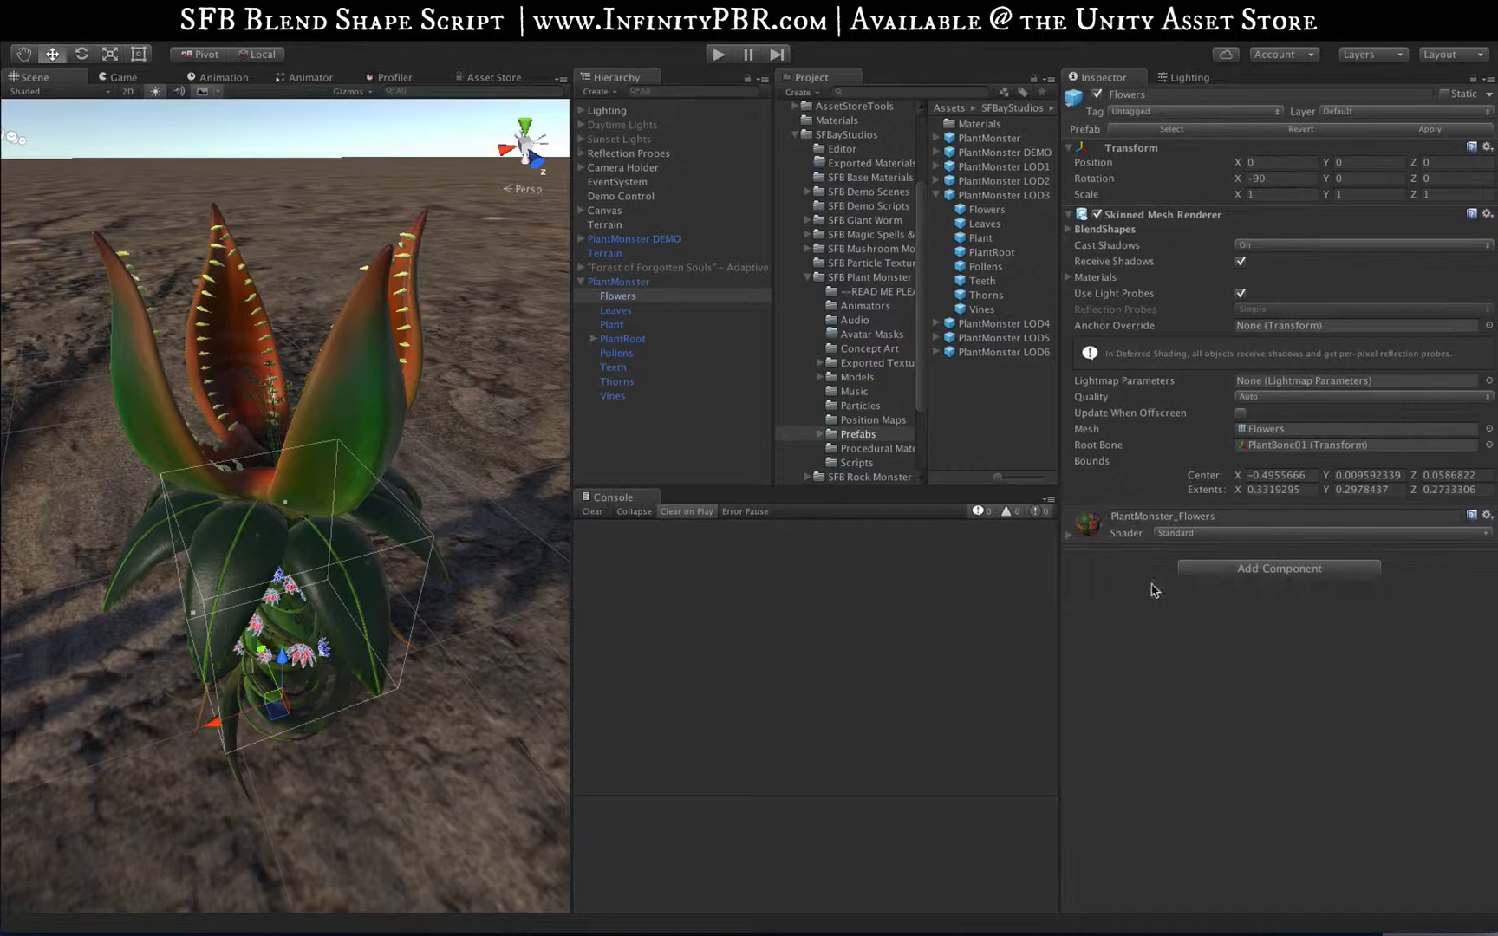
Add the SFB_Blend Shapes component to the Flowers object and reload its blend shapes
click(1211, 571)
text(sfb)
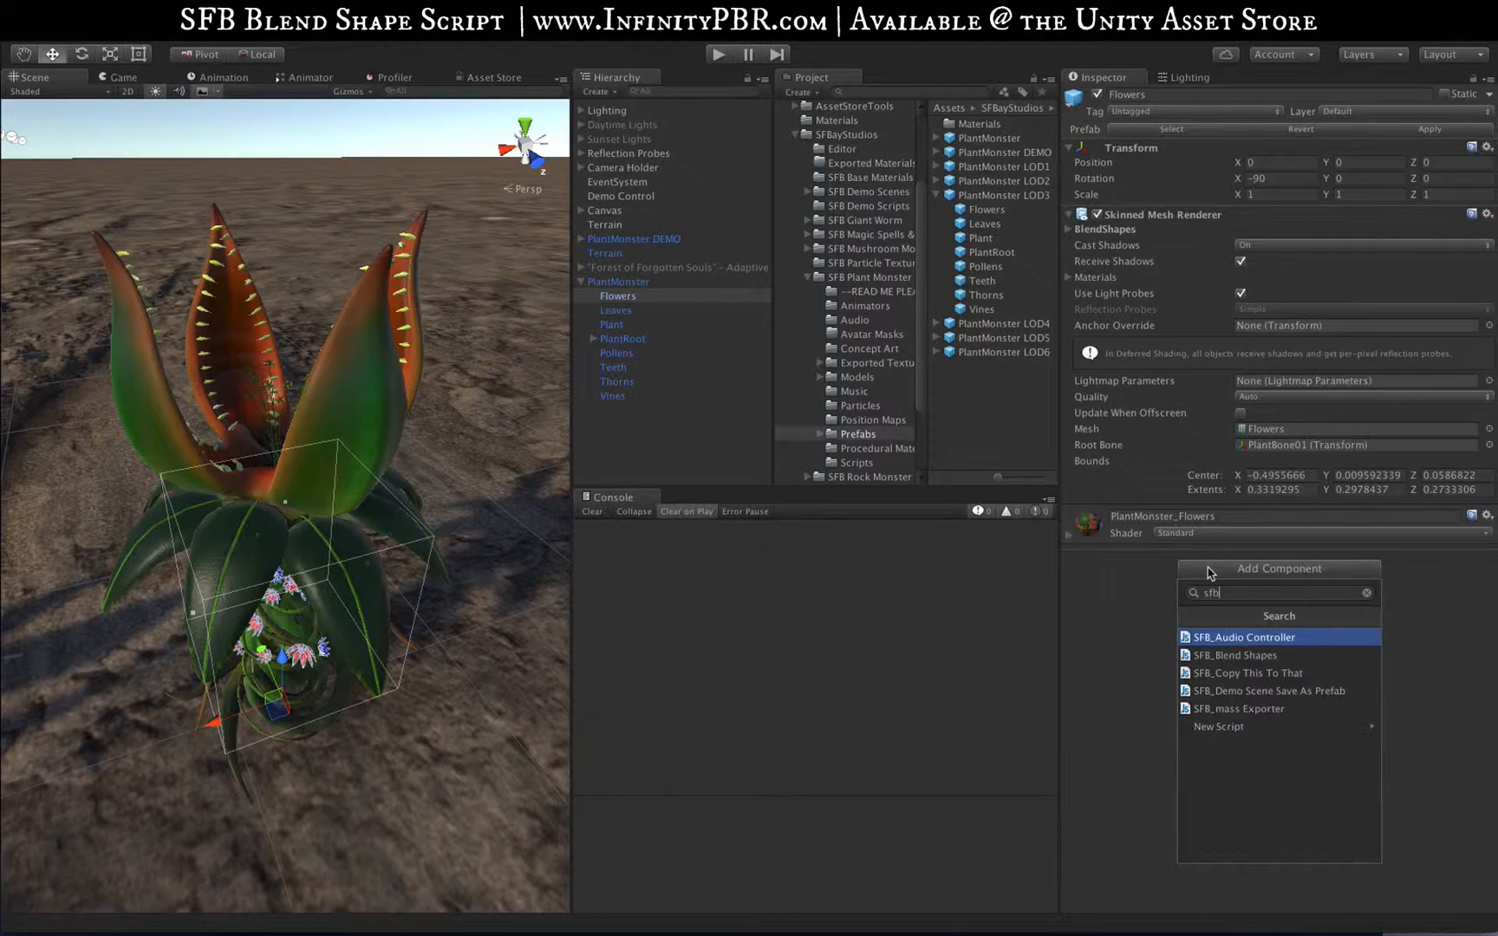
click(1245, 656)
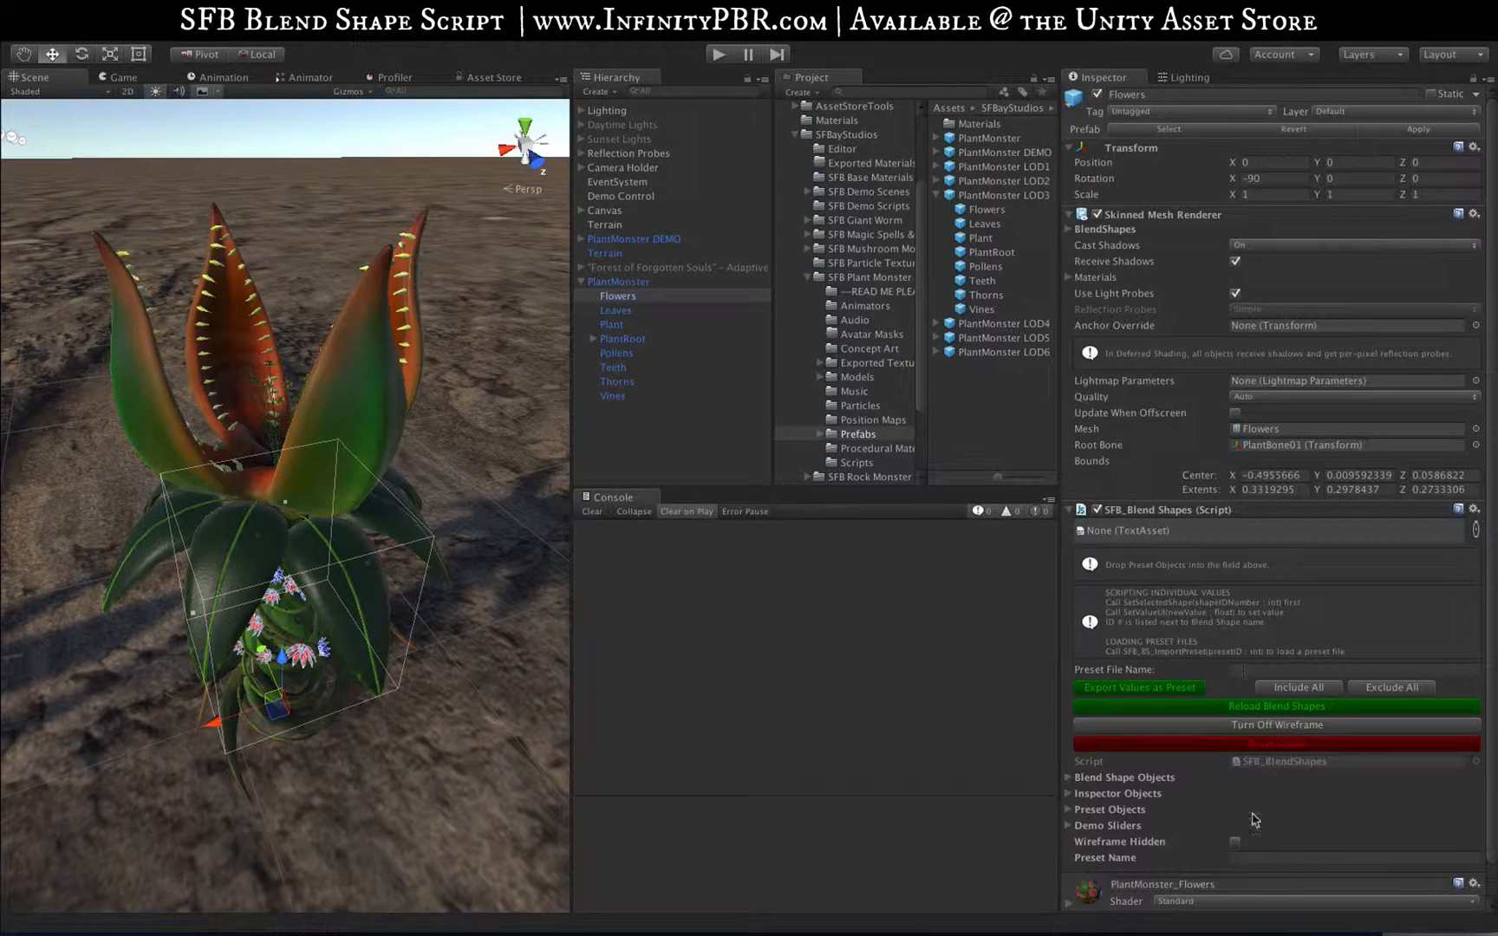
scroll(1215, 609, down, 3)
click(1268, 668)
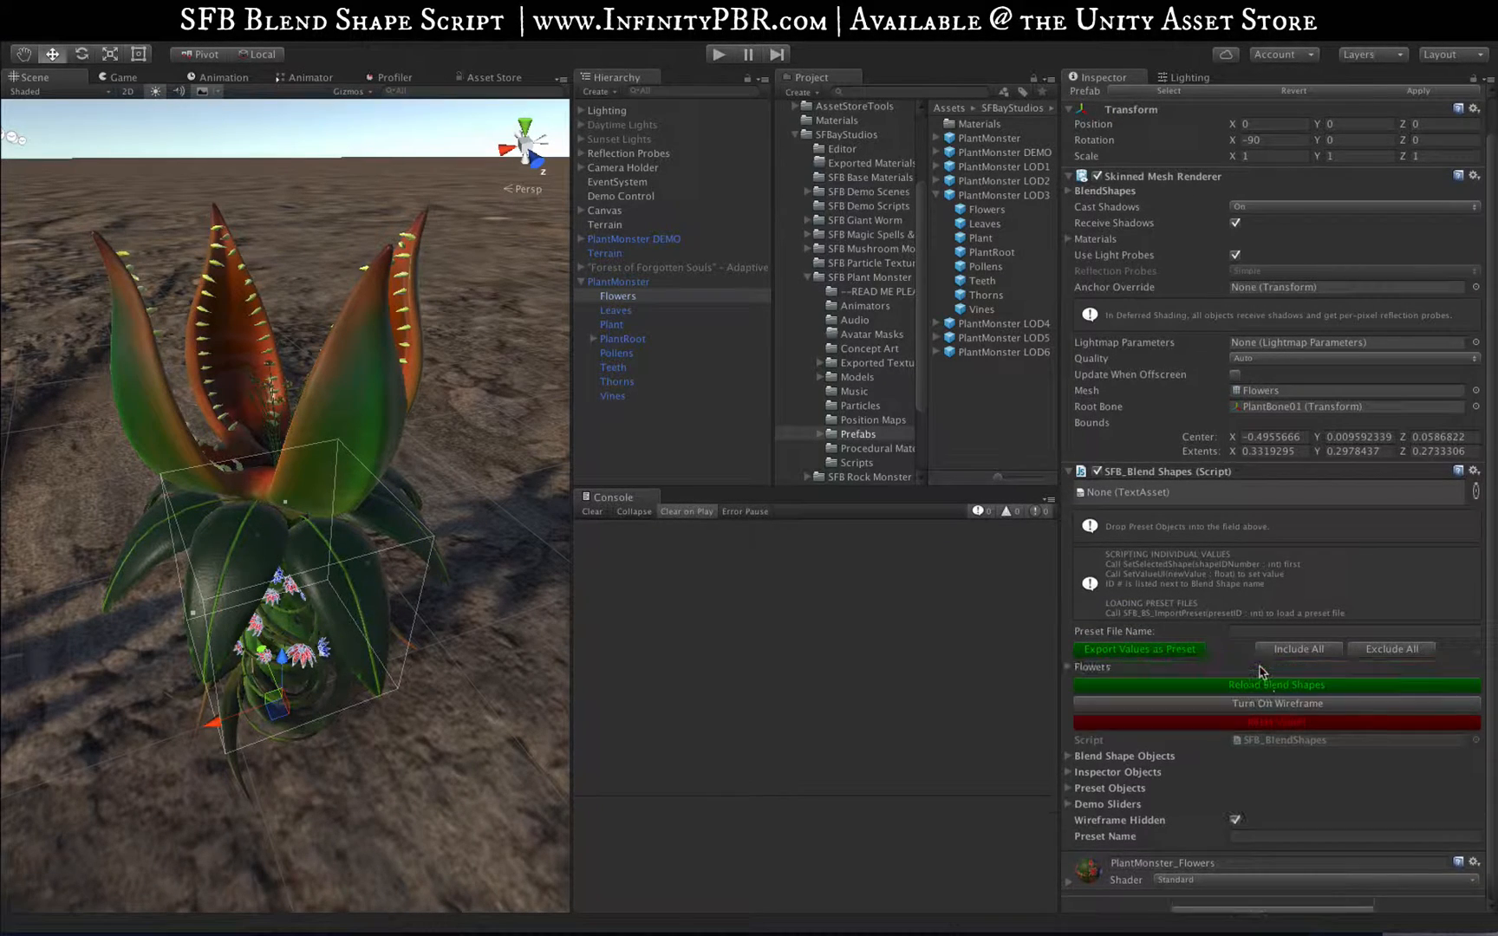
scroll(1214, 628, down, 2)
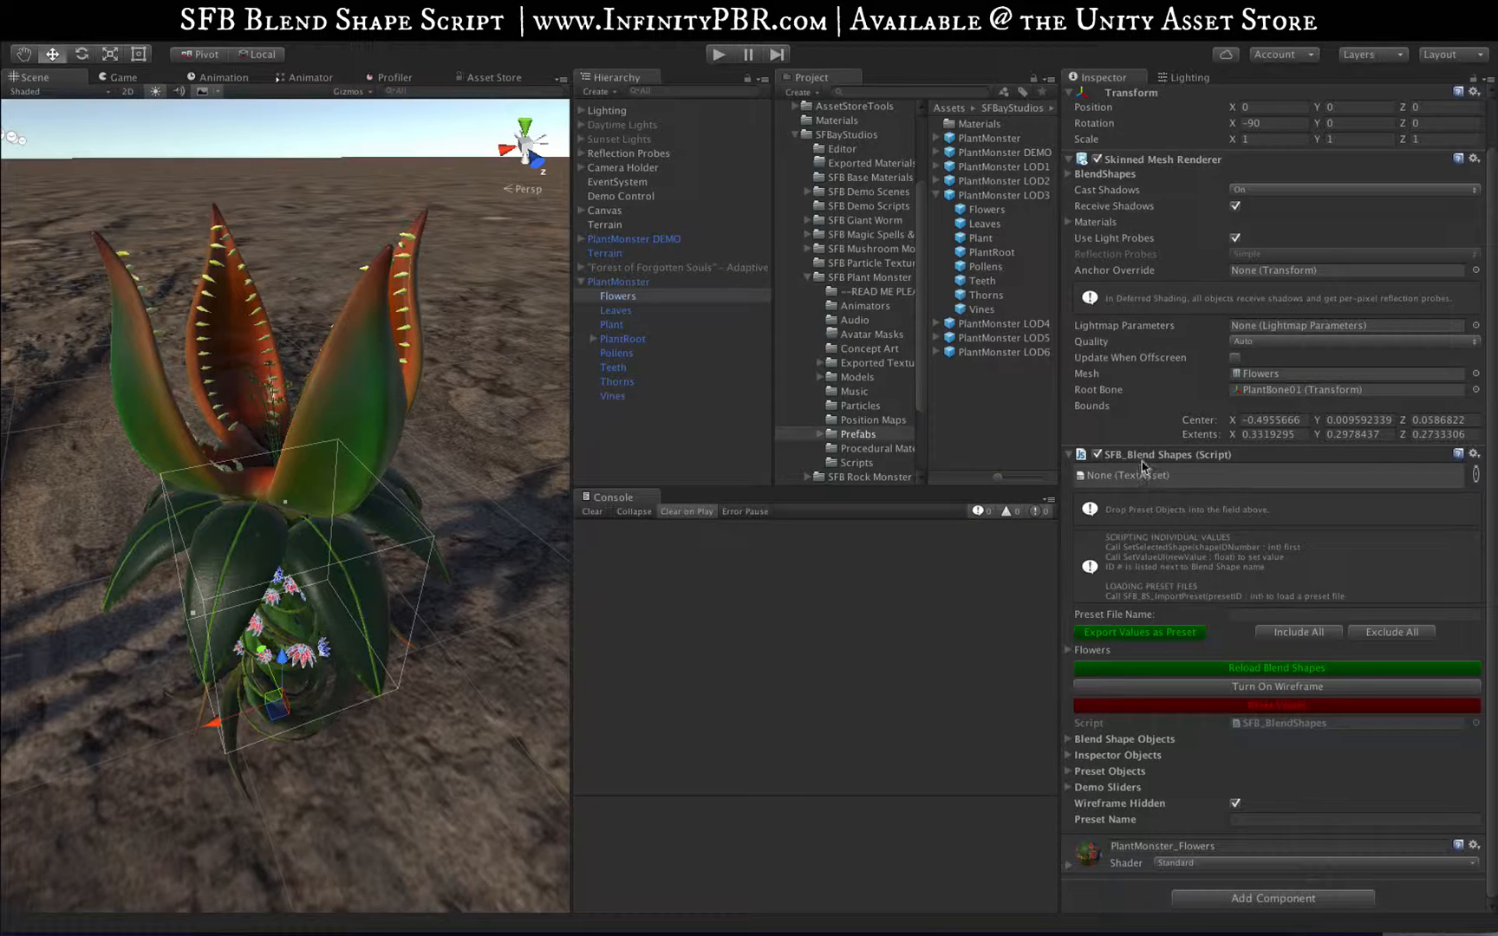
Review the blend shape sliders listed for Flowers, and remove the SFB_Blend Shapes component from that object
click(626, 300)
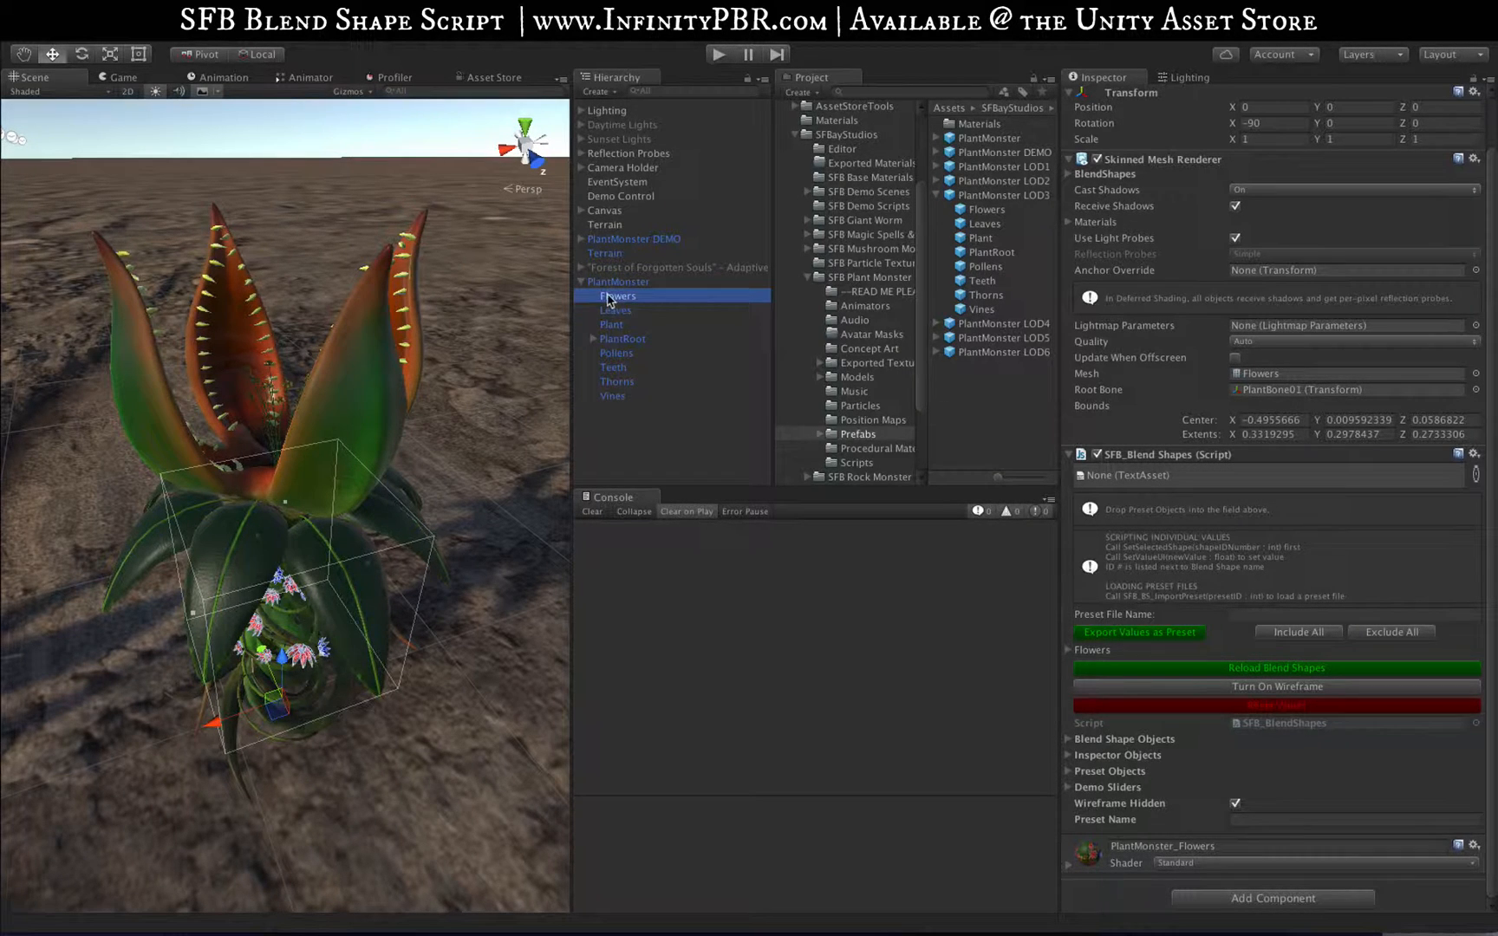
click(1070, 650)
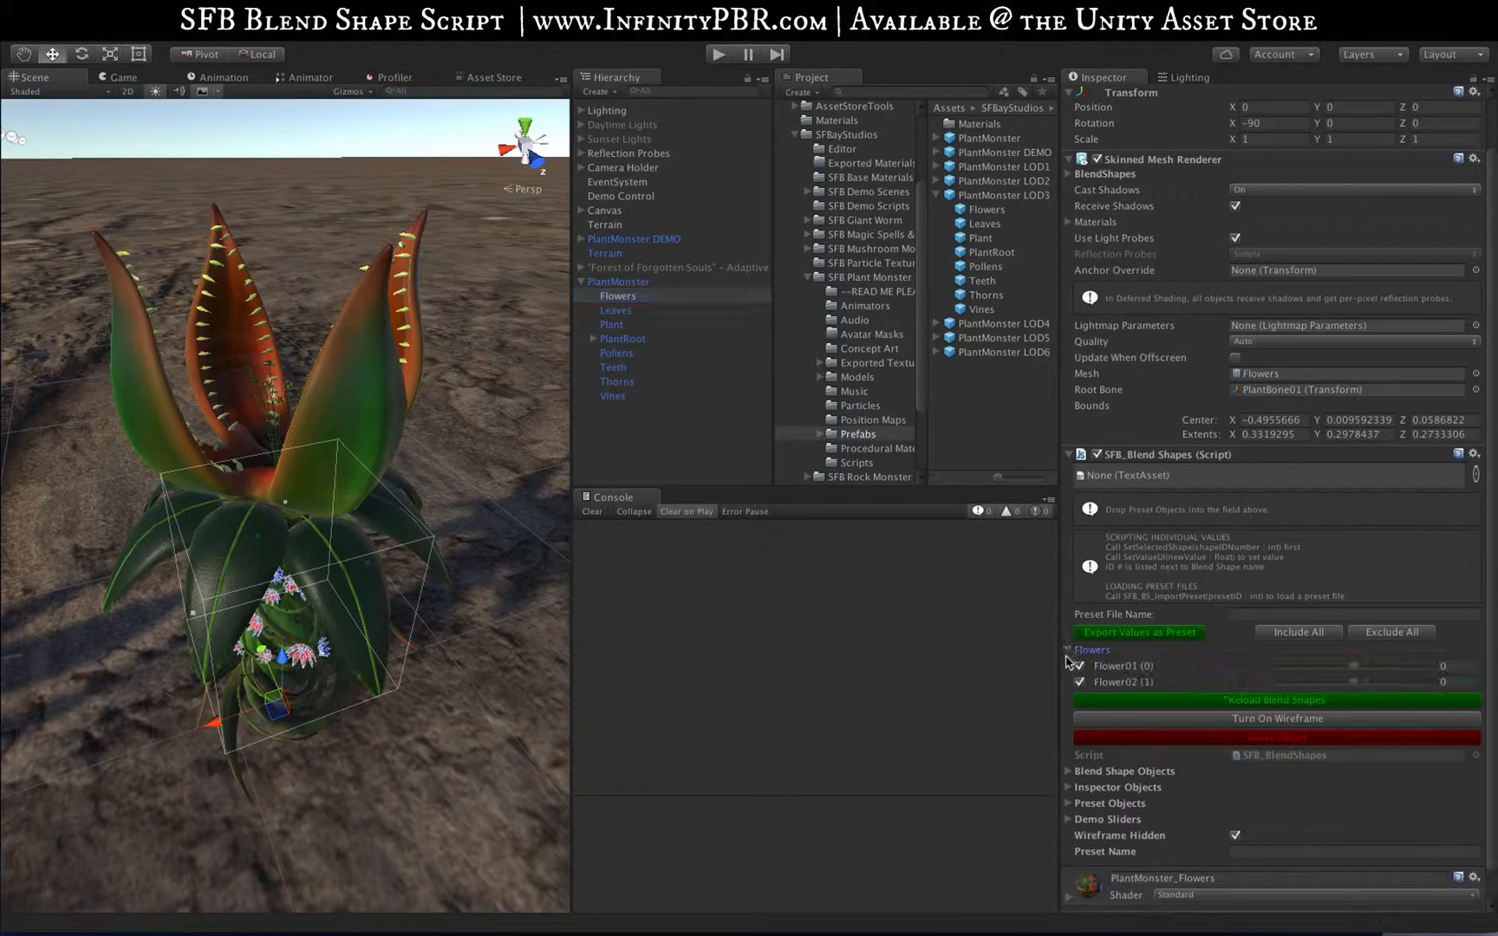
click(1068, 650)
right_click(1124, 456)
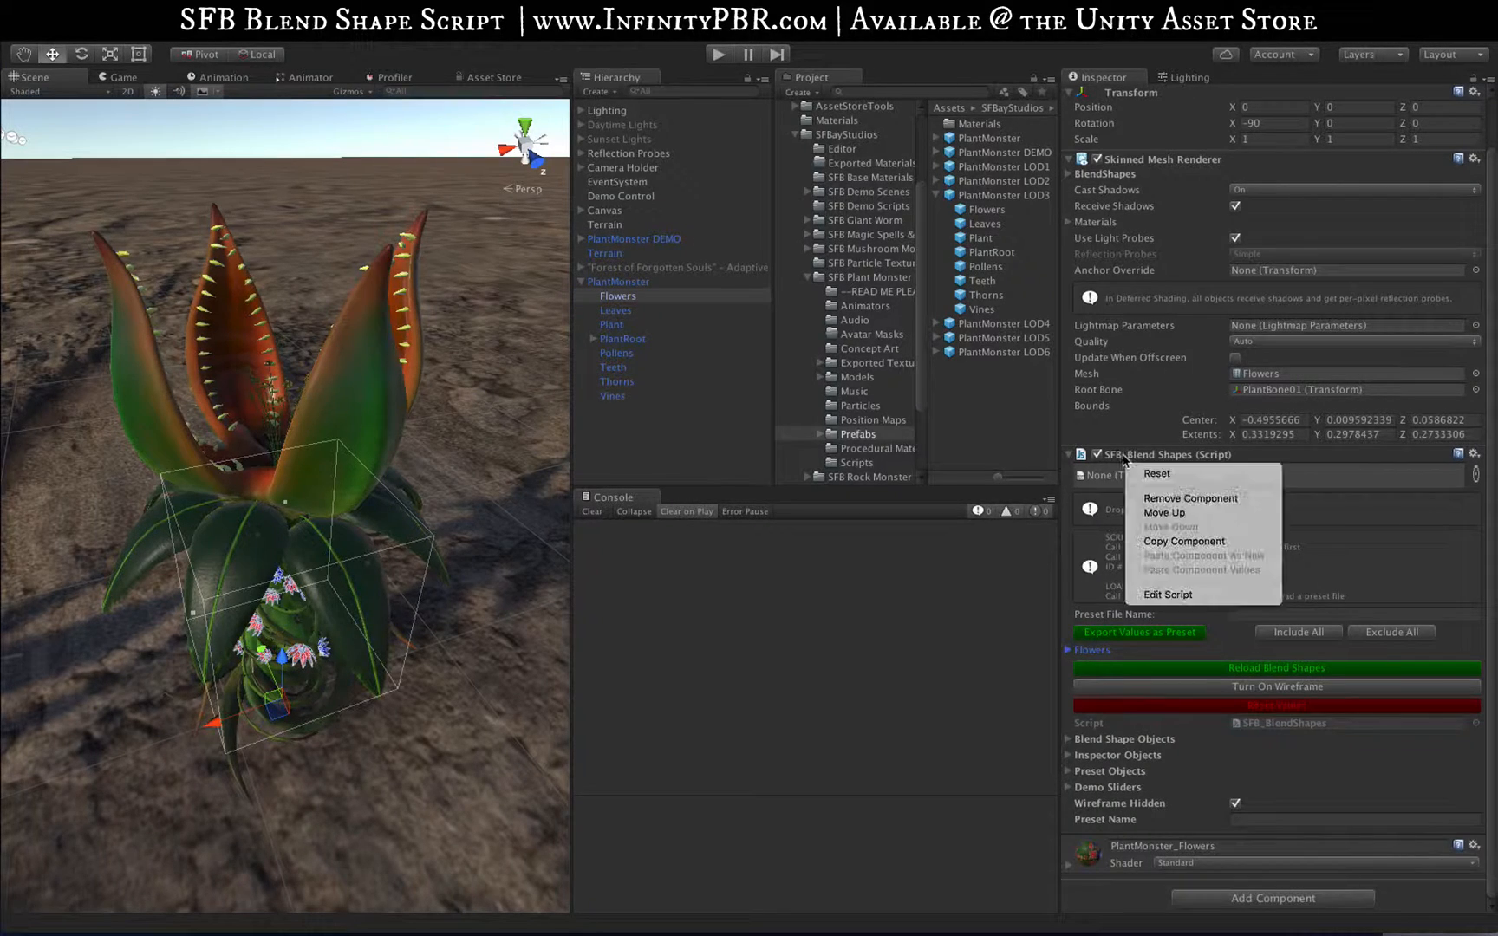
click(681, 334)
Add the SFB_Blend Shapes component to the parent PlantMonster object and reload its blend shapes
click(620, 282)
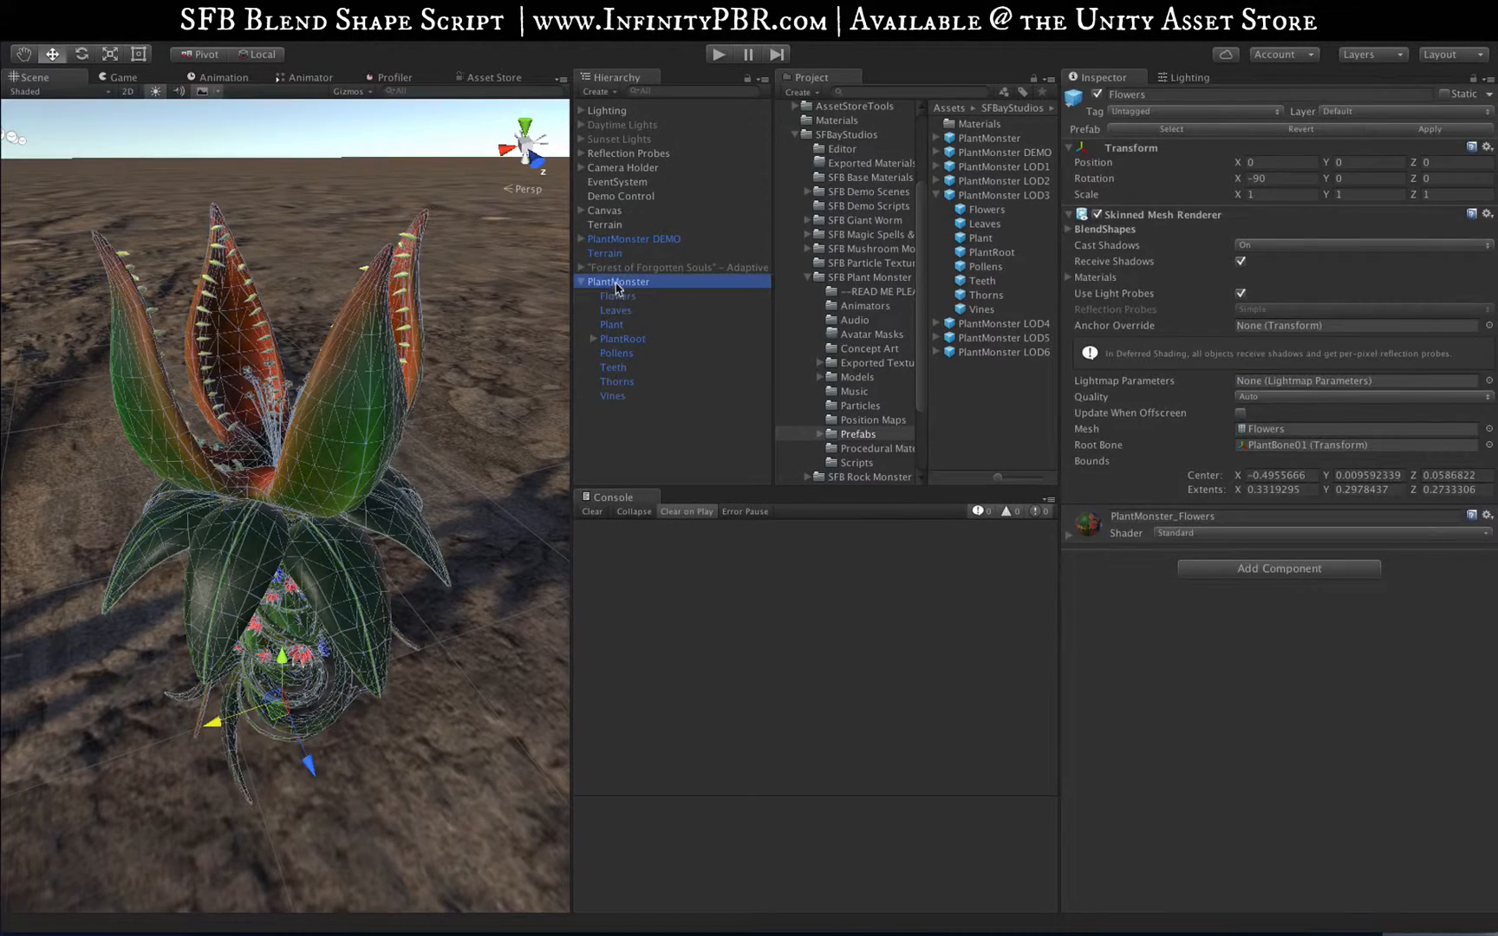
click(1240, 367)
click(1221, 449)
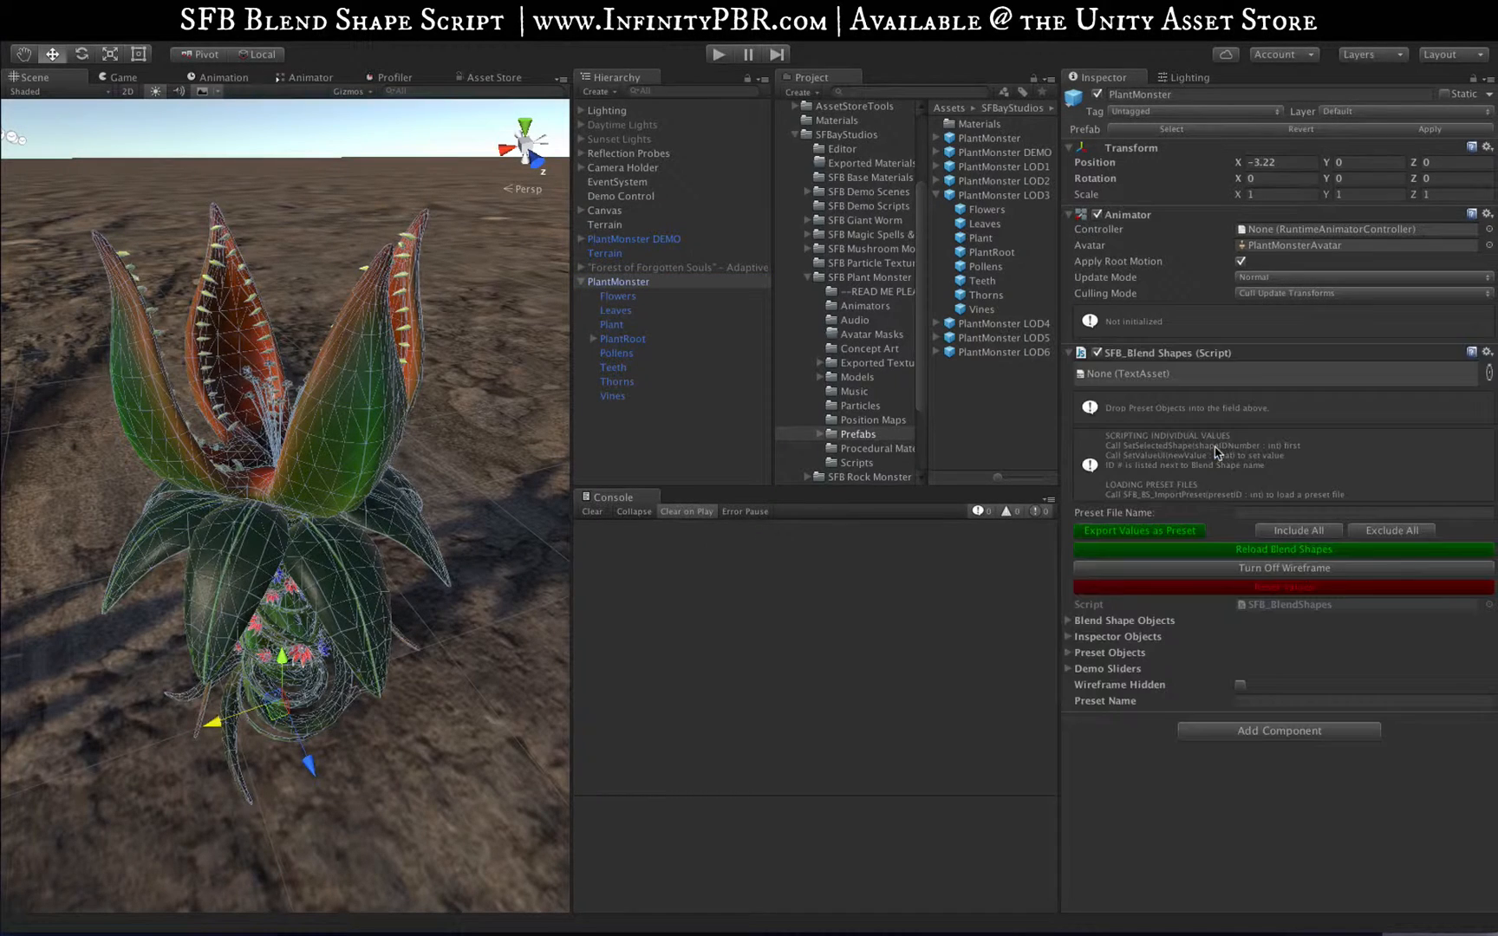
click(1222, 549)
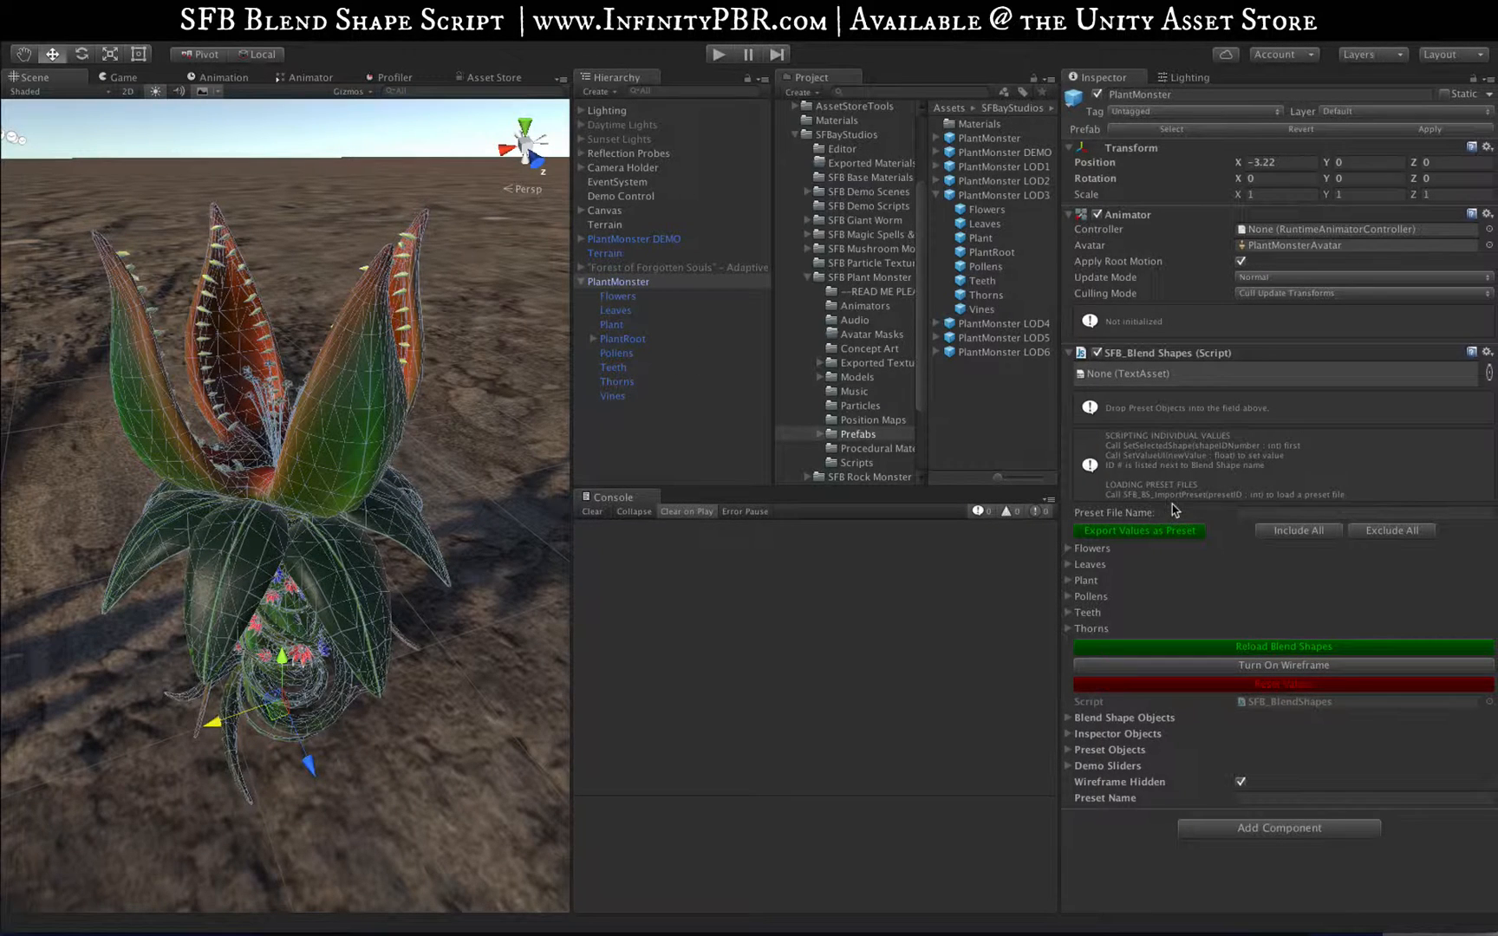
Check PlantMonster's Flowers blend shape group, turn off the model's wireframe and clear the console
click(1068, 549)
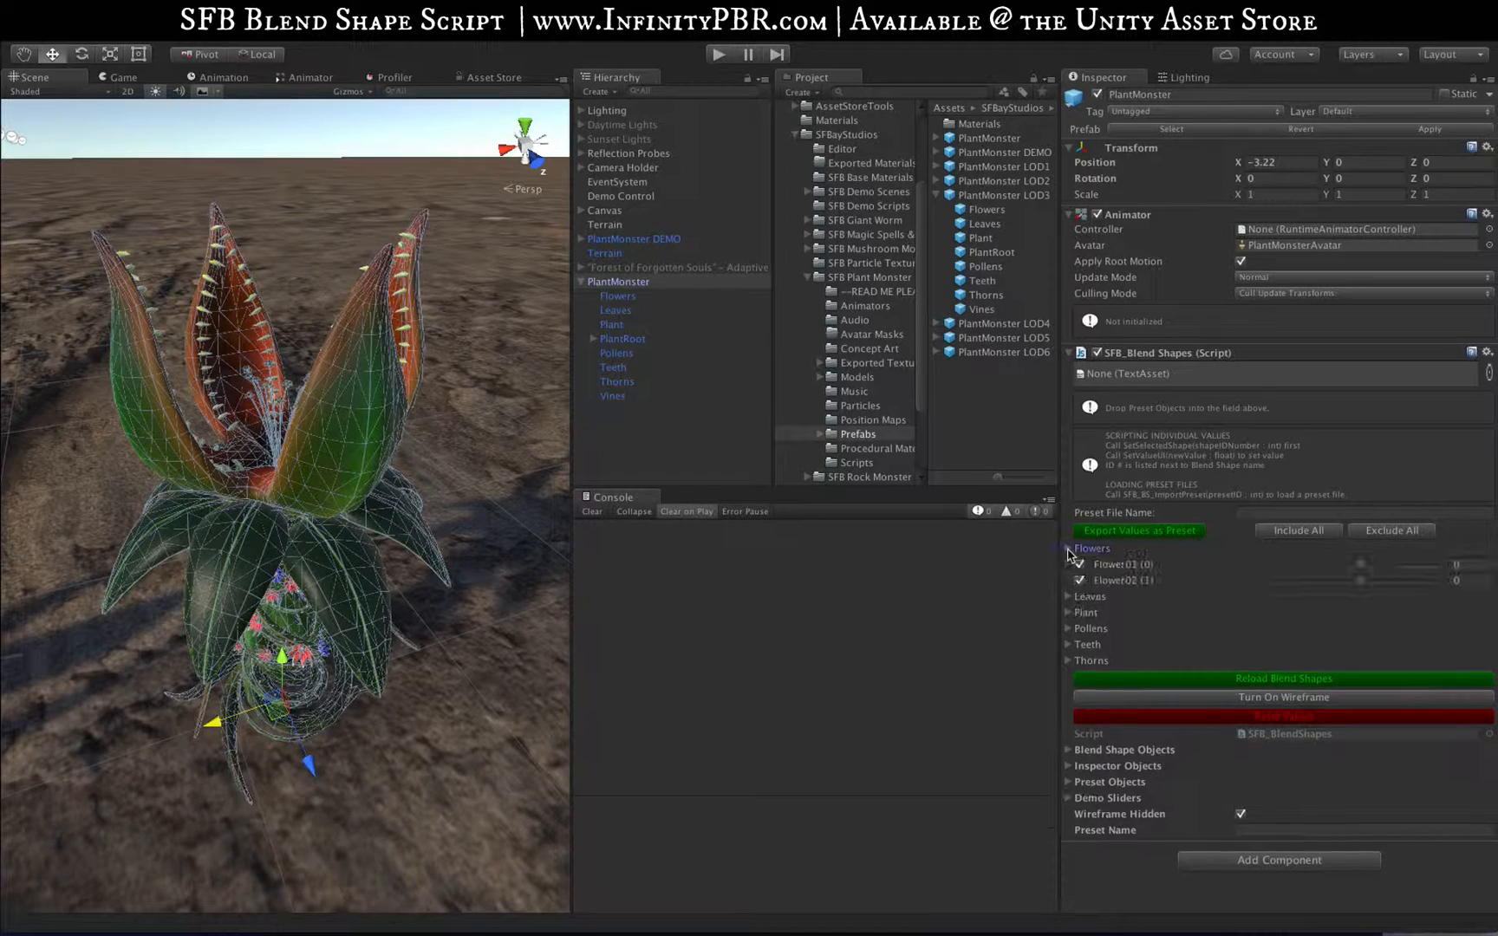
click(1068, 548)
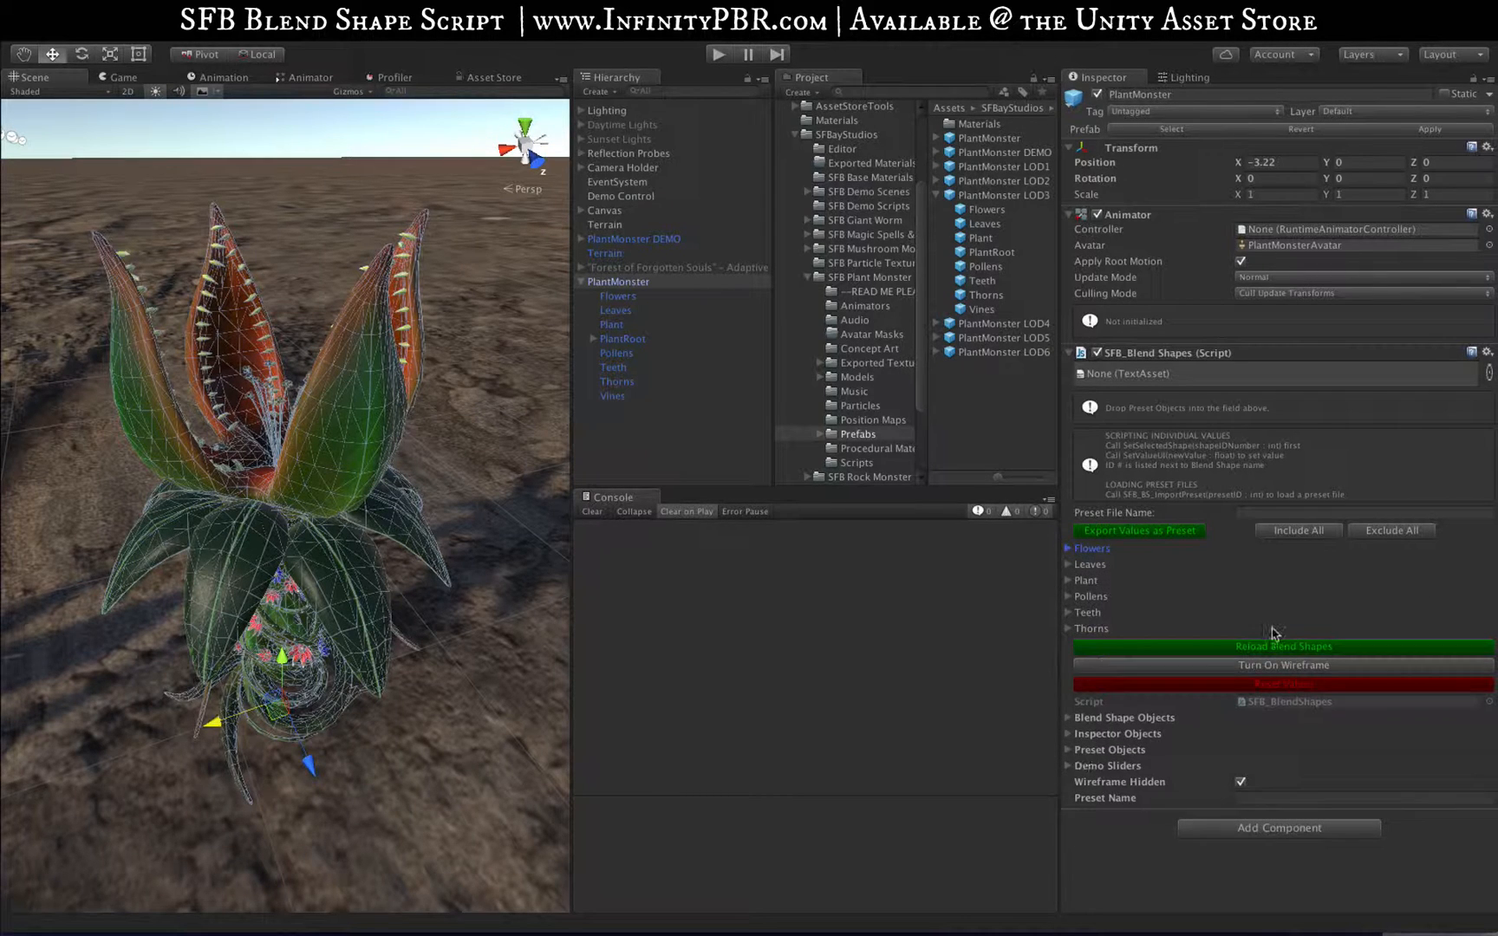
click(1224, 672)
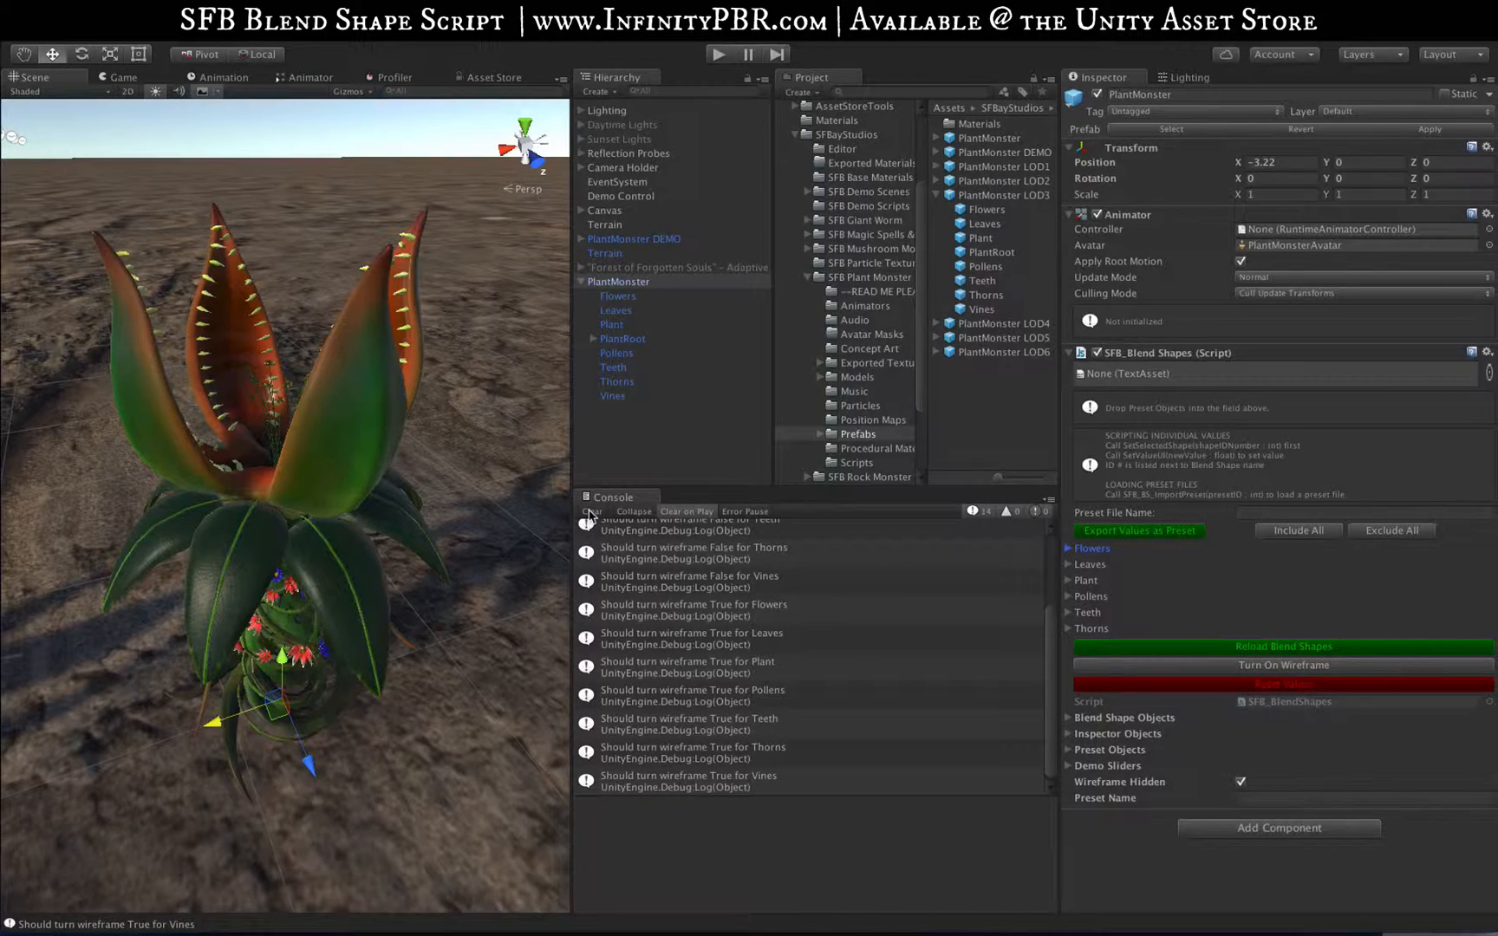
click(590, 514)
Try out PlantMonster's Flower01 and Flower02 blend shape sliders and set both values back to 0
alt+drag(117, 674, 511, 589)
click(1069, 548)
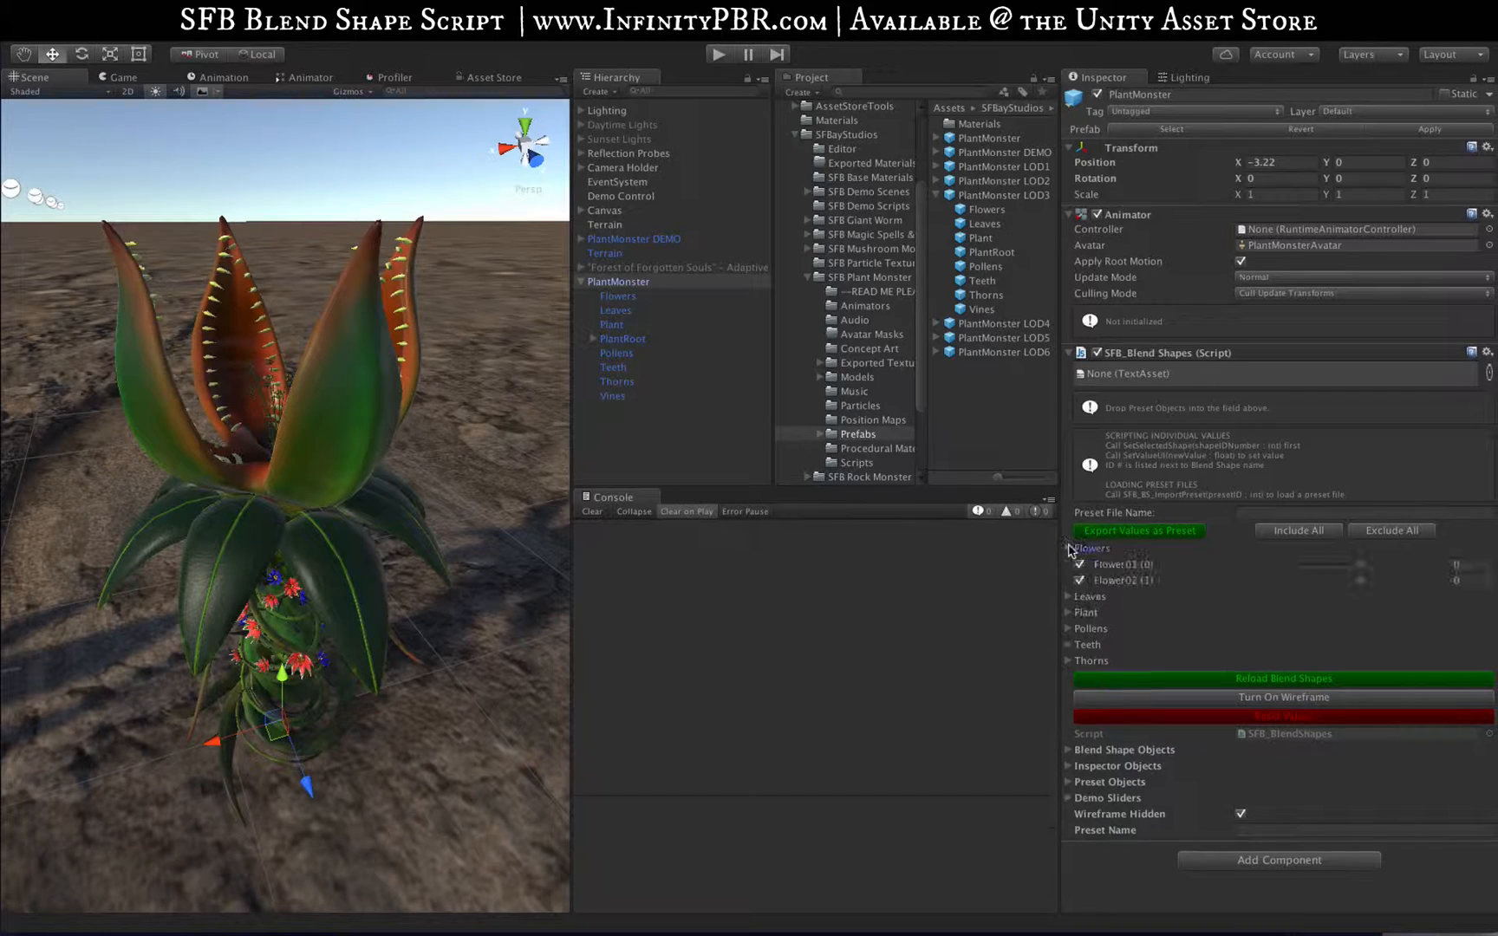
mouse_move(1364, 569)
mouse_down()
mouse_move(1201, 571)
mouse_move(1428, 579)
mouse_move(1283, 581)
mouse_move(1367, 577)
mouse_move(1349, 581)
mouse_up()
drag(1476, 564, 1393, 563)
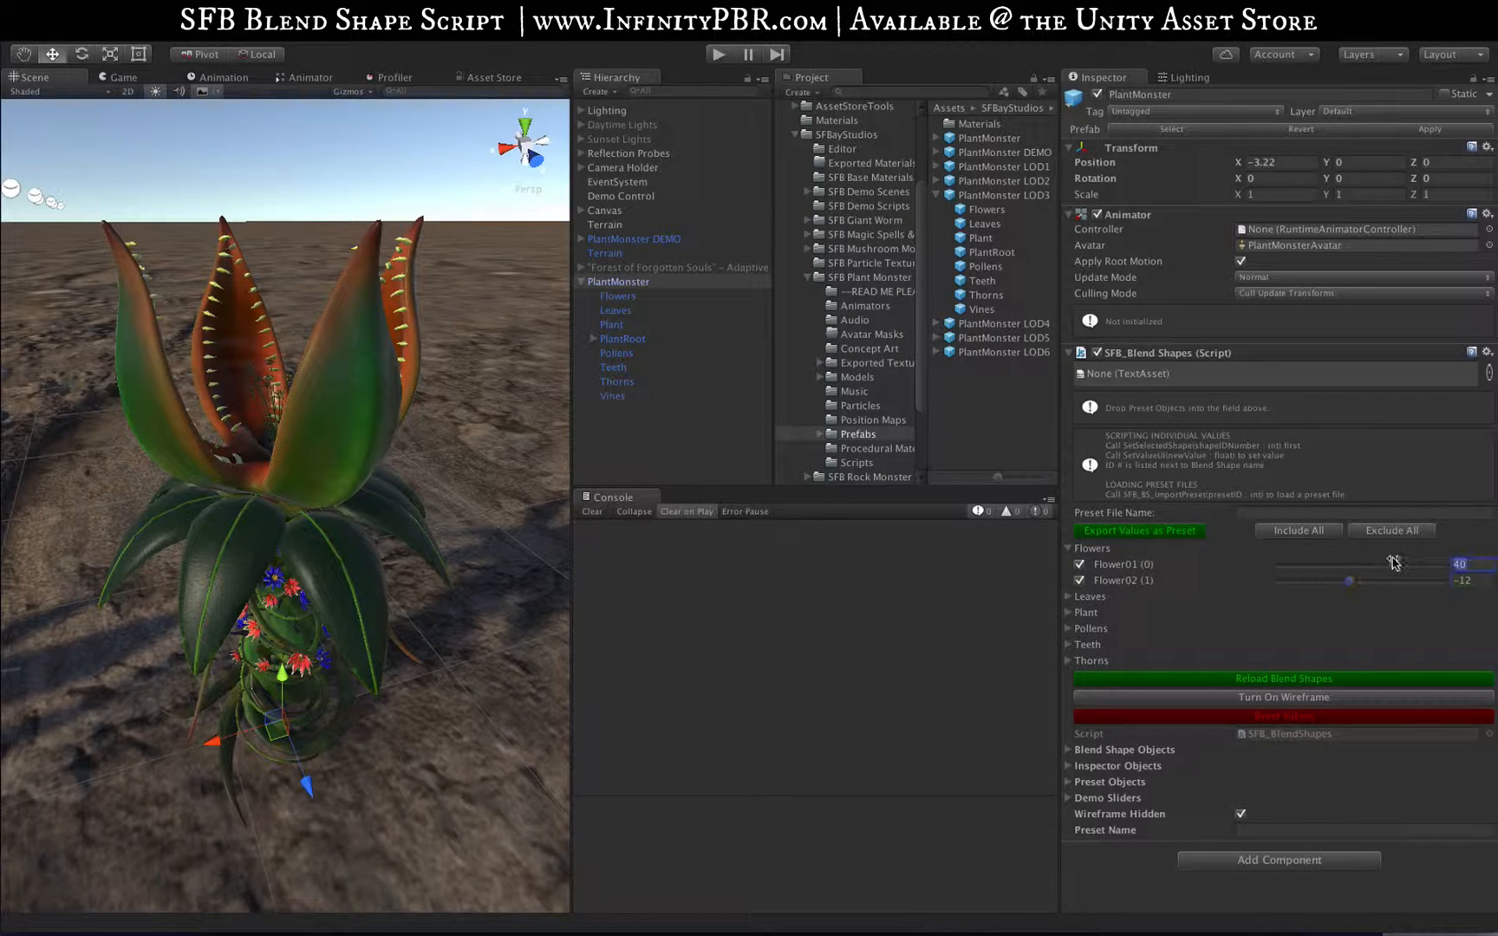
text(0)
click(1362, 582)
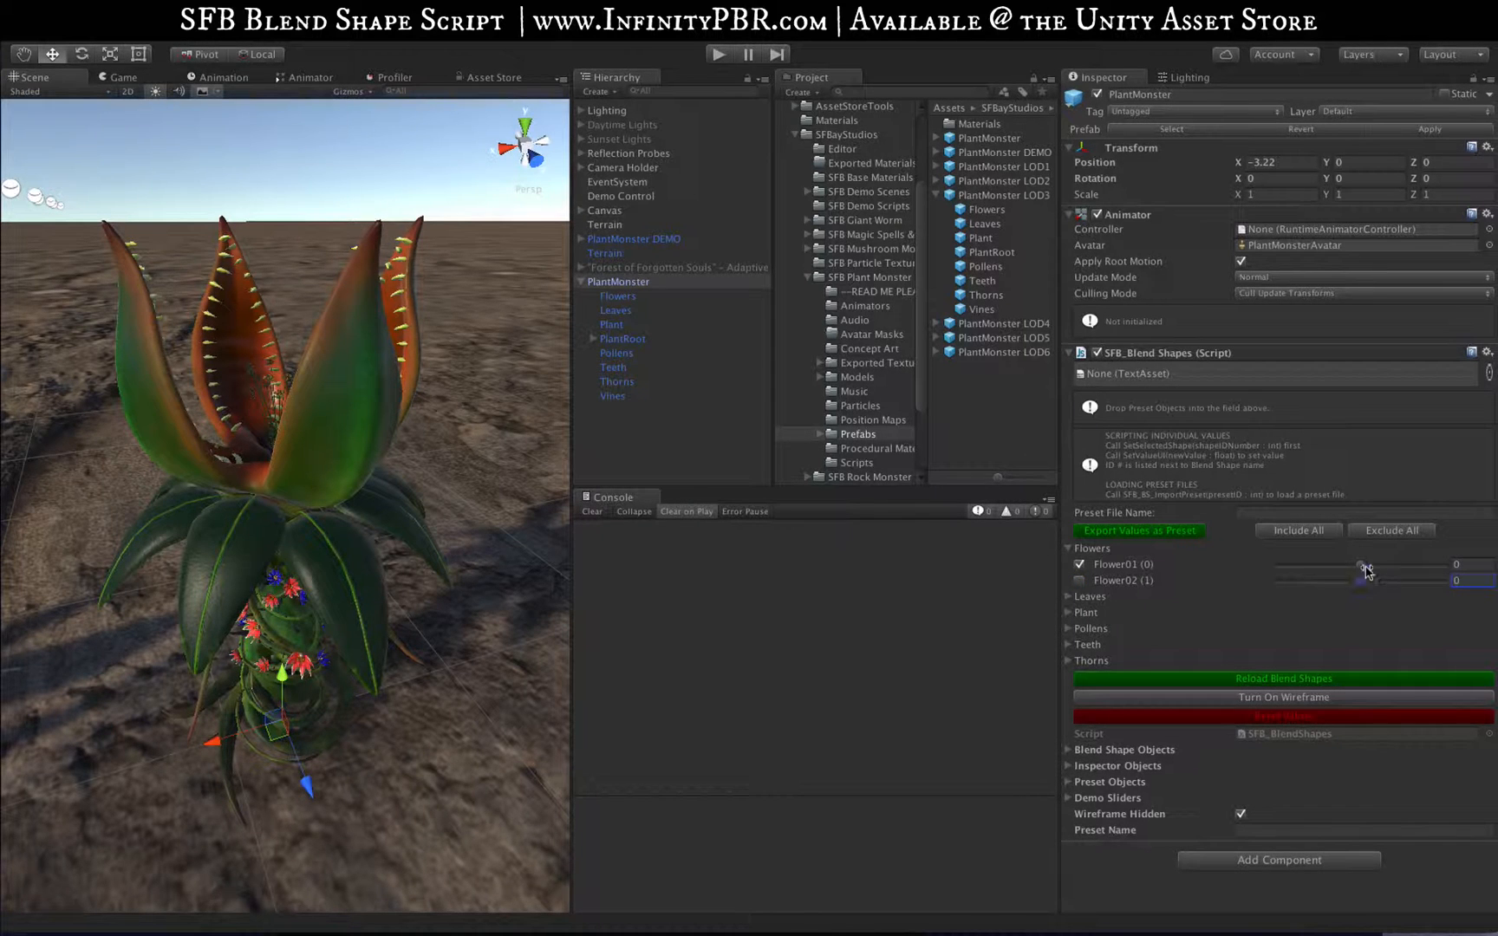
Try out the Flower01 blend shape slider, return it to 0, and include Flower02 in the preset export again
drag(1360, 566, 1045, 572)
click(1367, 565)
drag(1364, 565, 1361, 567)
click(1079, 580)
click(1069, 548)
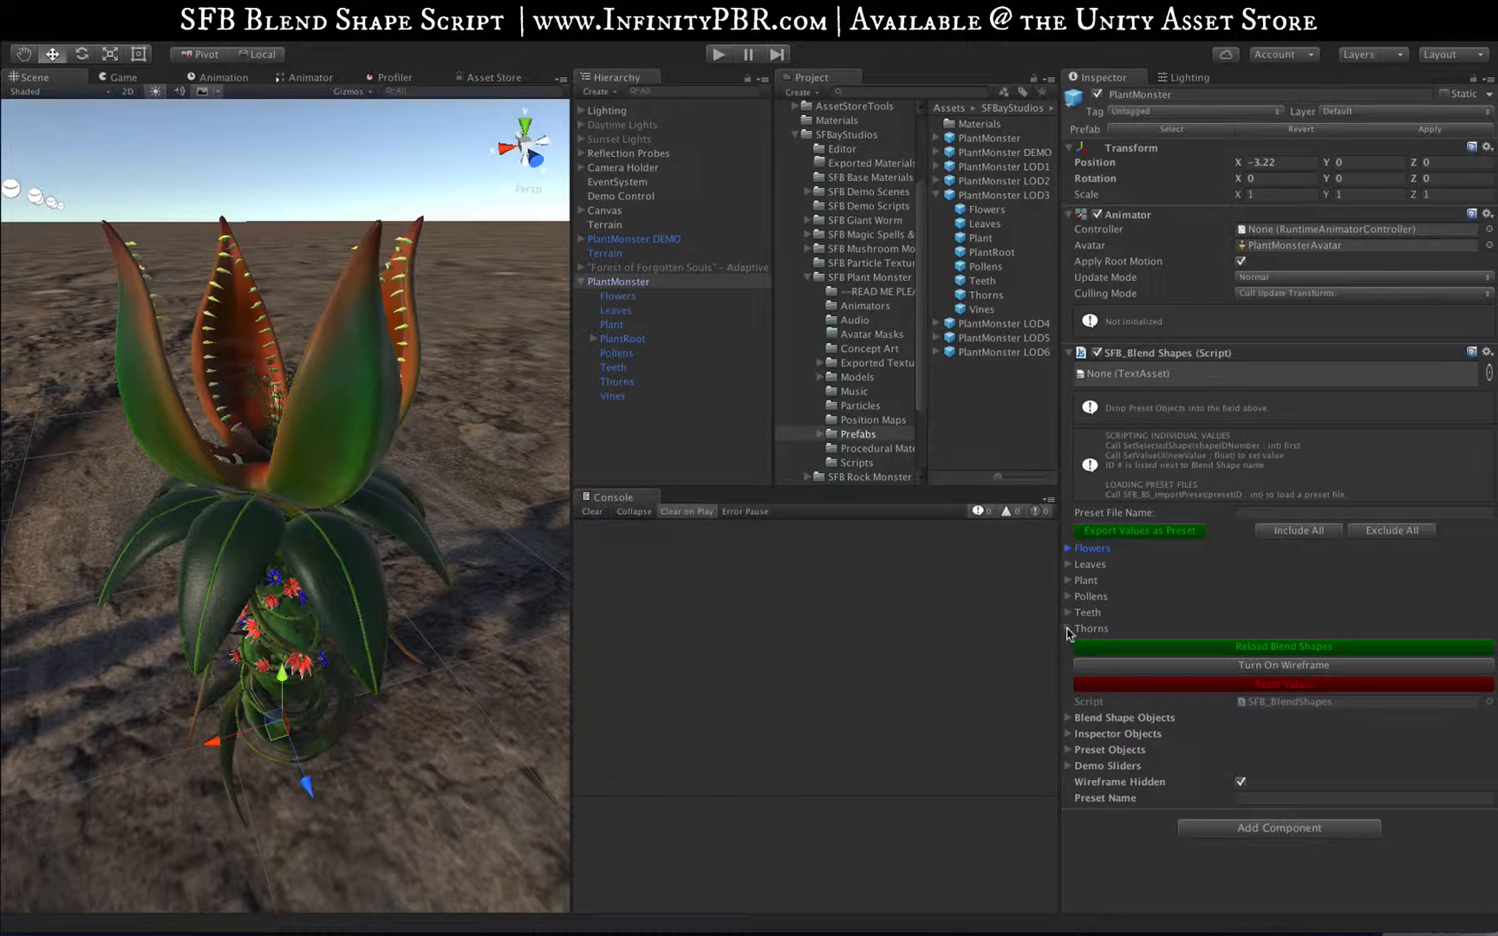
Set the StalkThickness blend shape in PlantMonster's Plant group to 100
click(1068, 581)
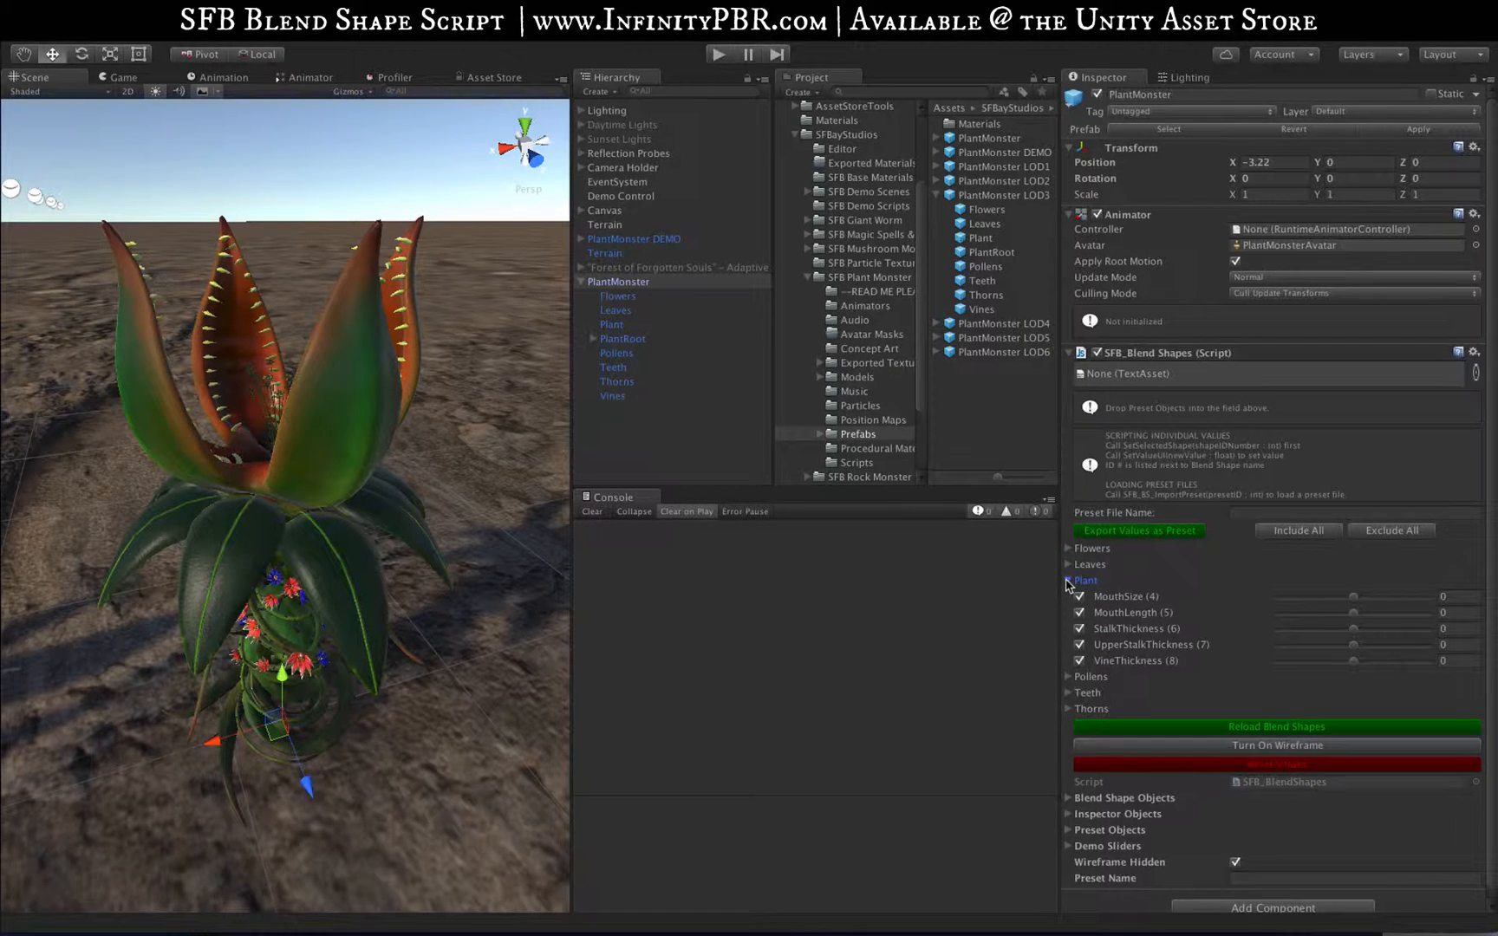
drag(1353, 628, 1443, 624)
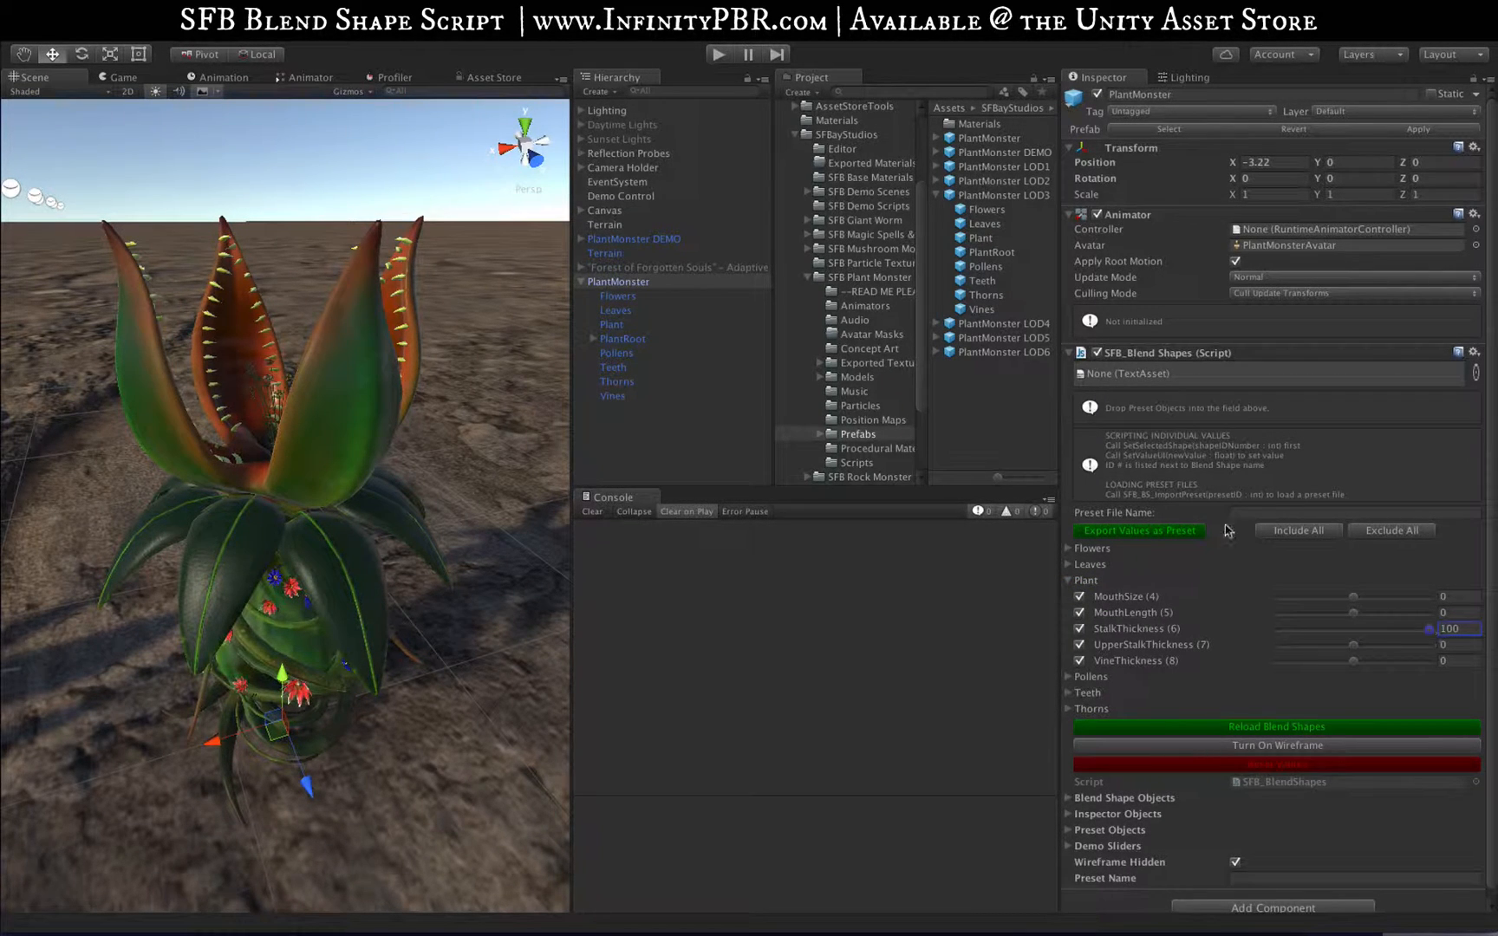
Compare the StalkThickness Minus and Plus blend shapes on the Flowers and Plant meshes, with the full shape names readable
click(628, 296)
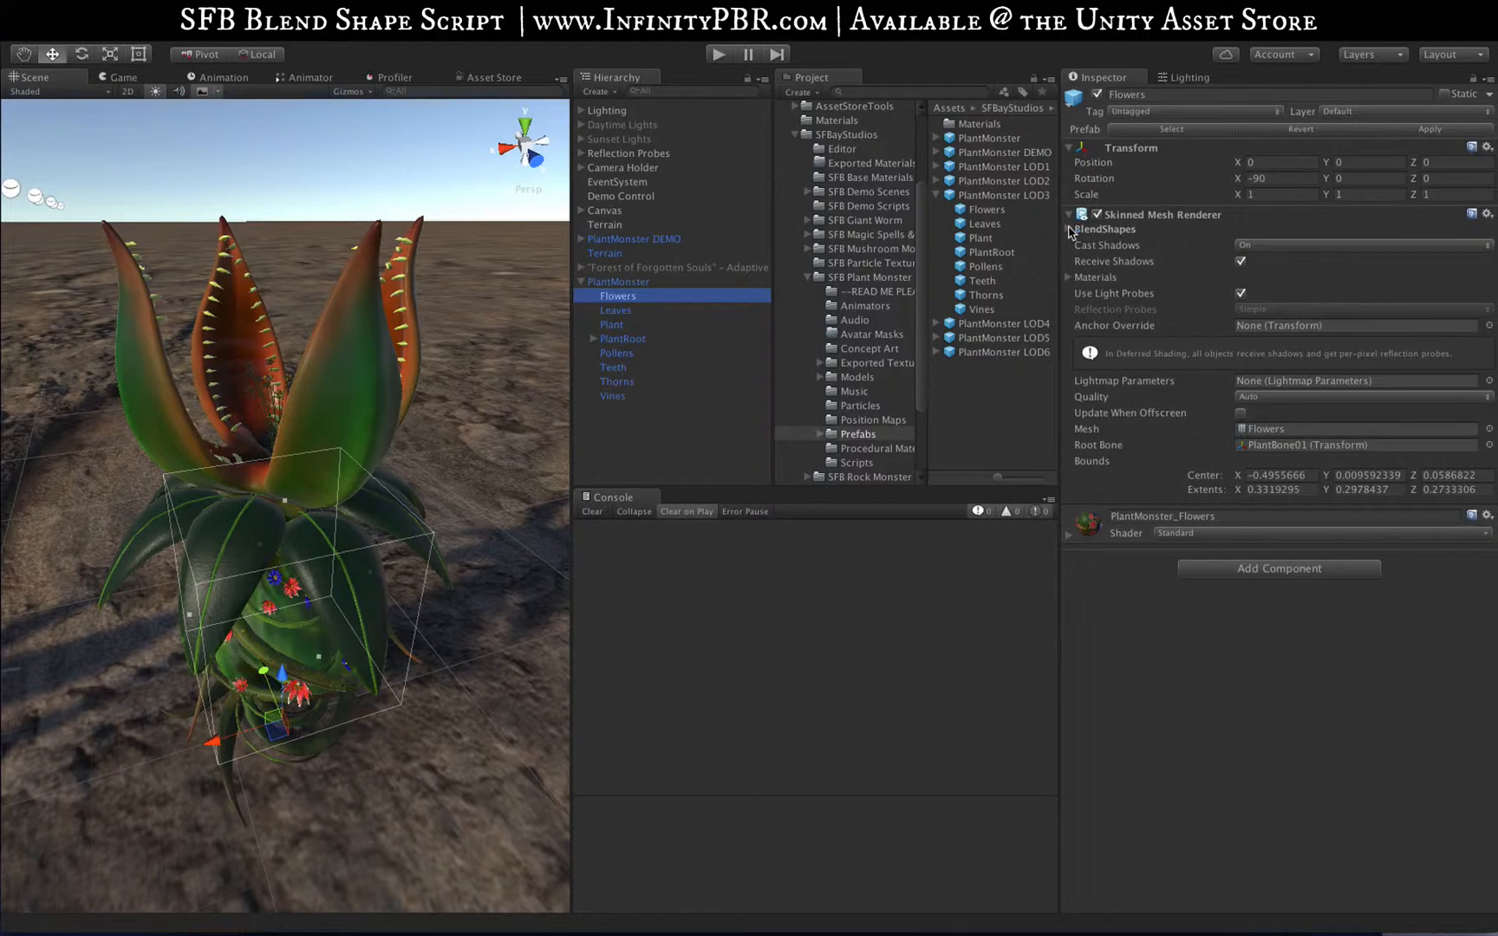
click(1069, 229)
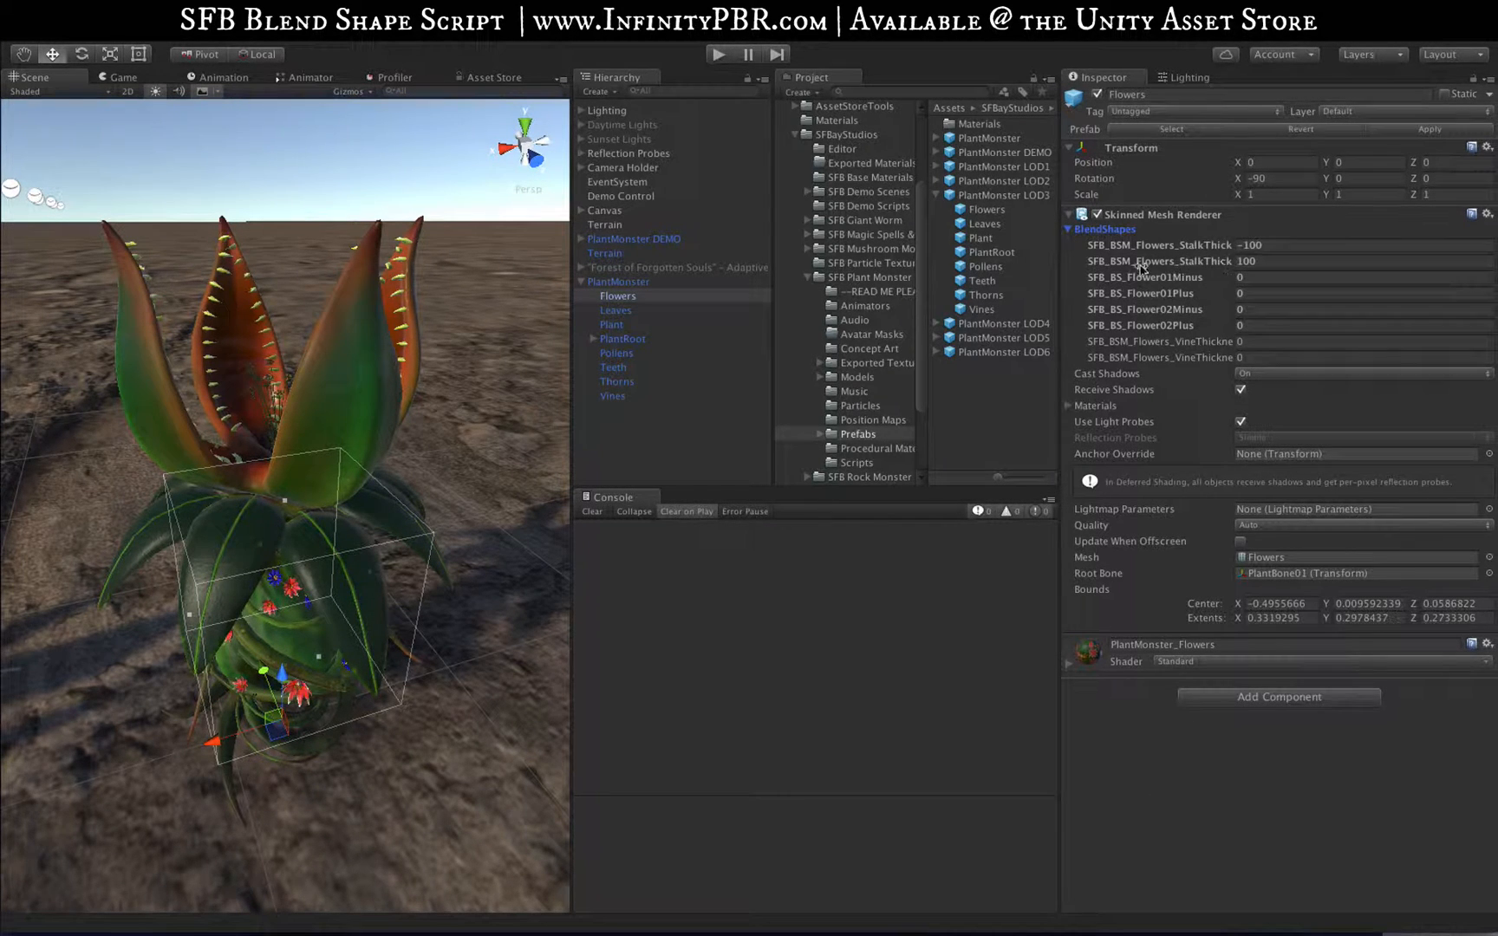
drag(1059, 270, 919, 270)
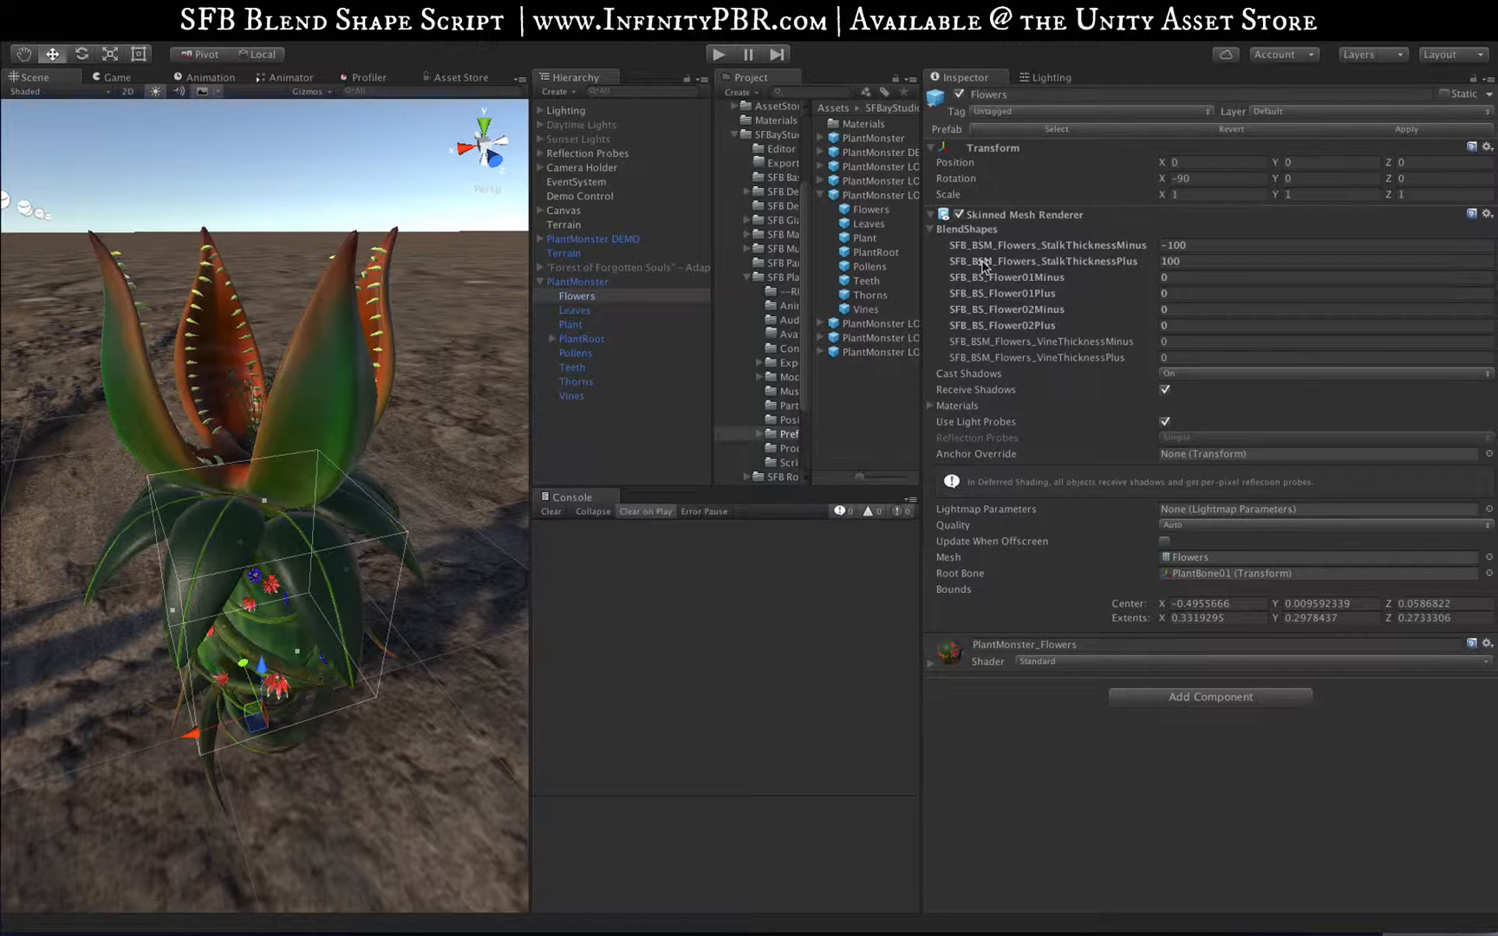
click(577, 325)
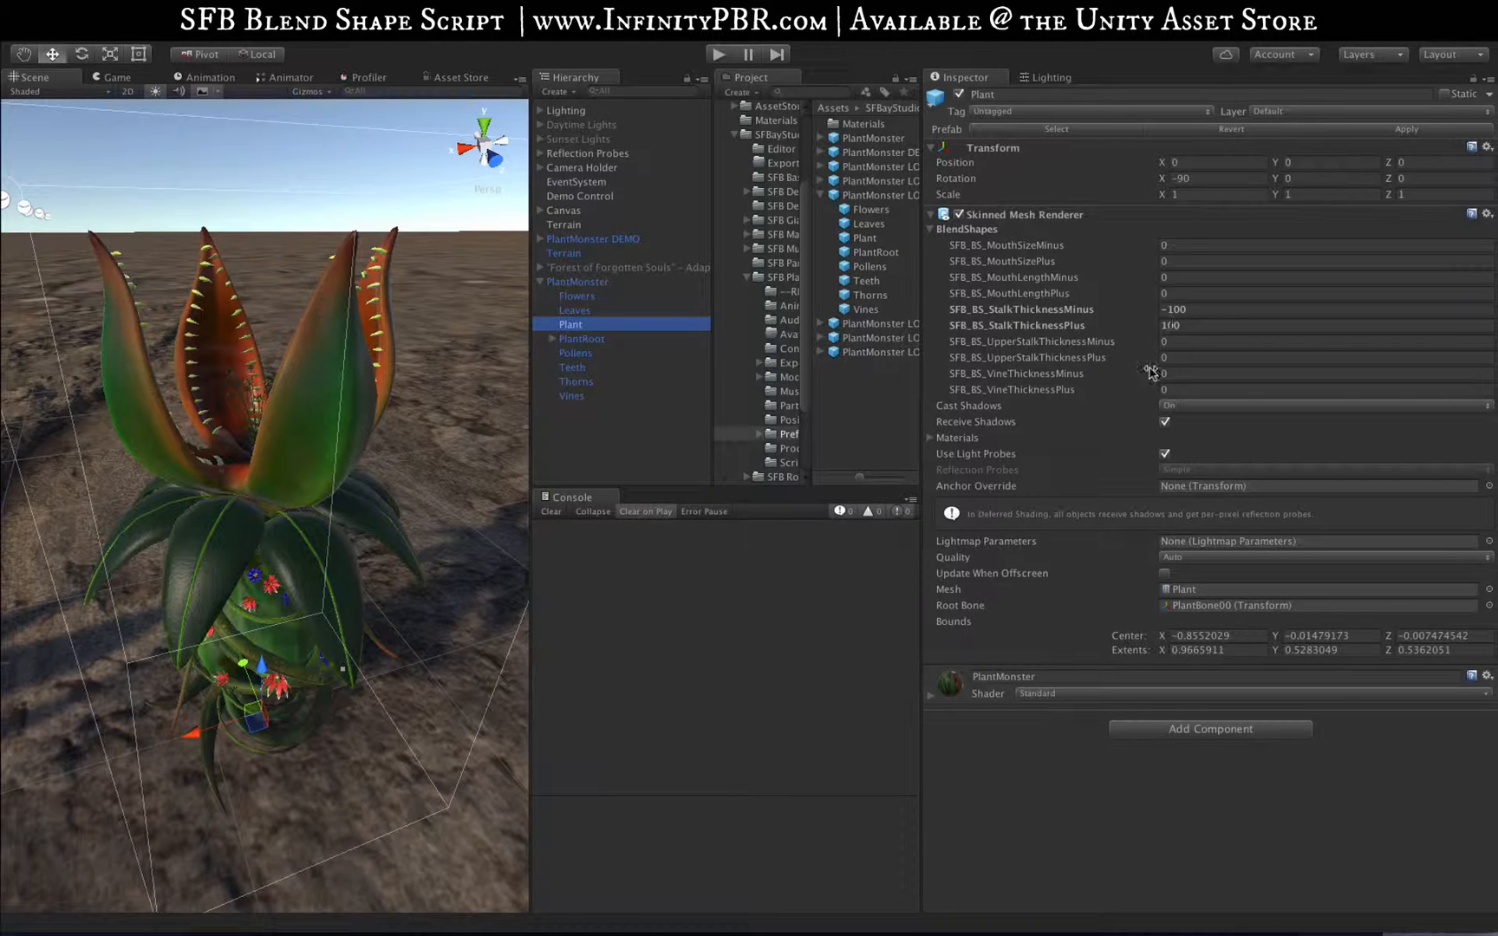
click(574, 297)
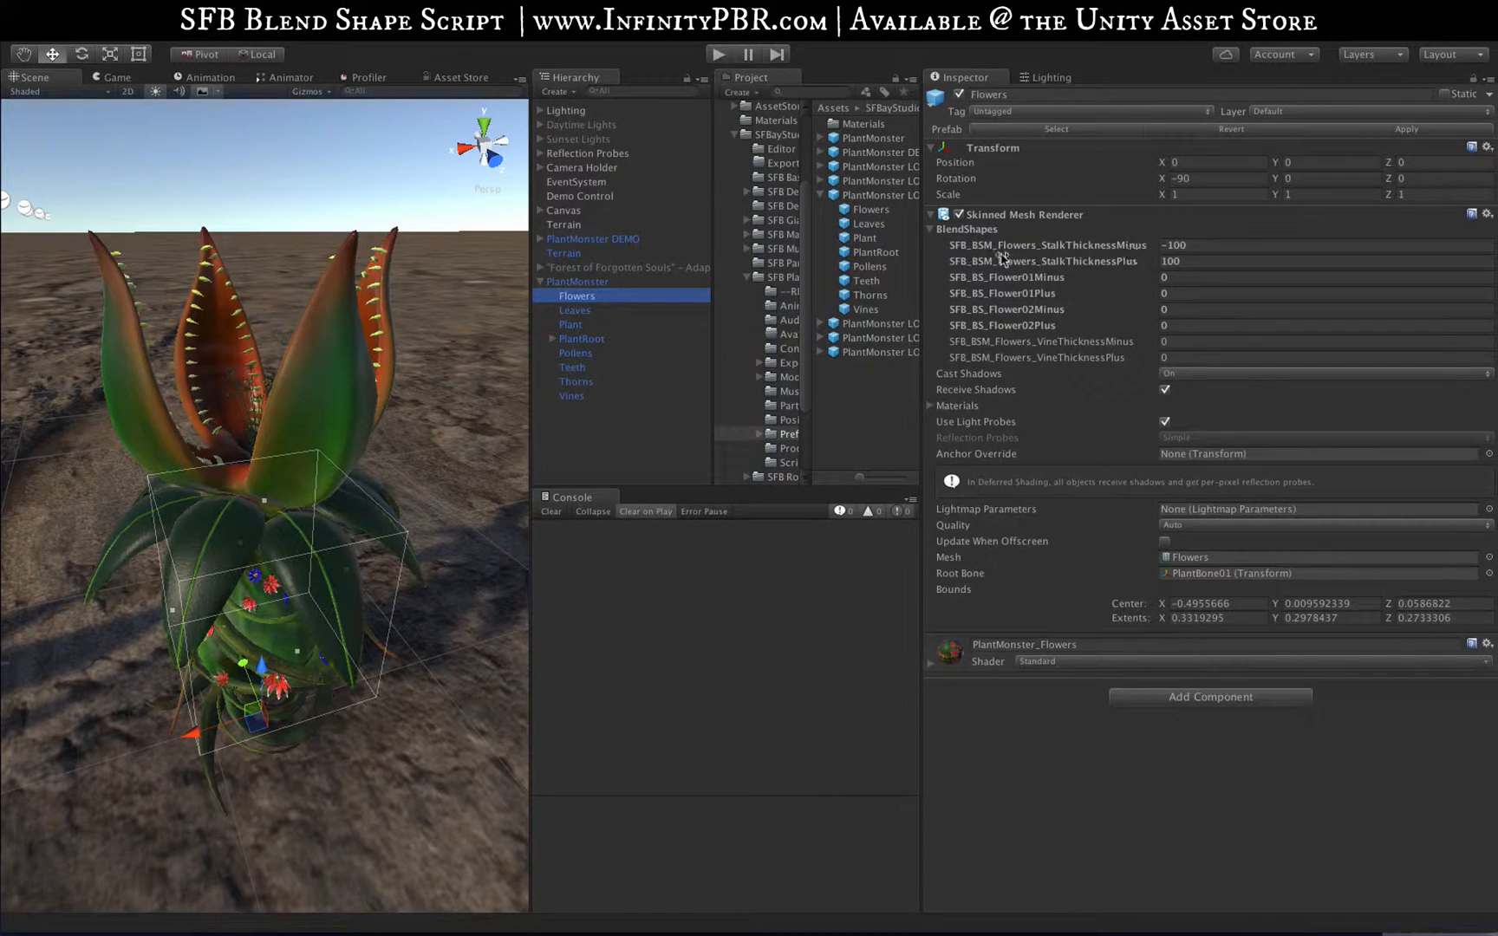
Bring StalkThickness on the parent PlantMonster object down to 0.3 and collapse the Plant group
click(579, 282)
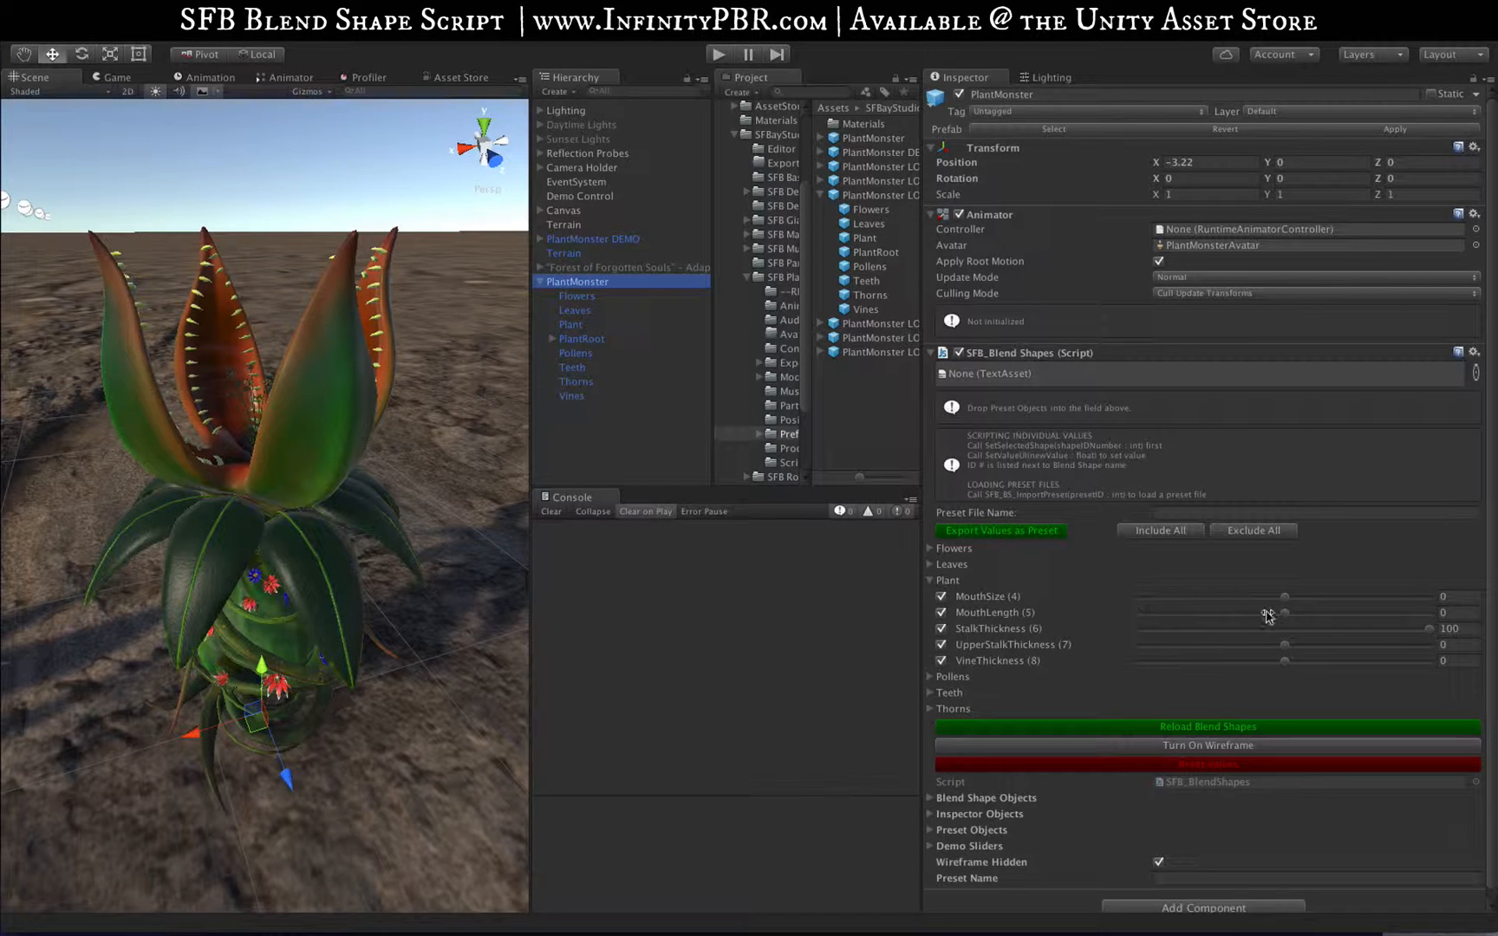
drag(1432, 631, 1284, 635)
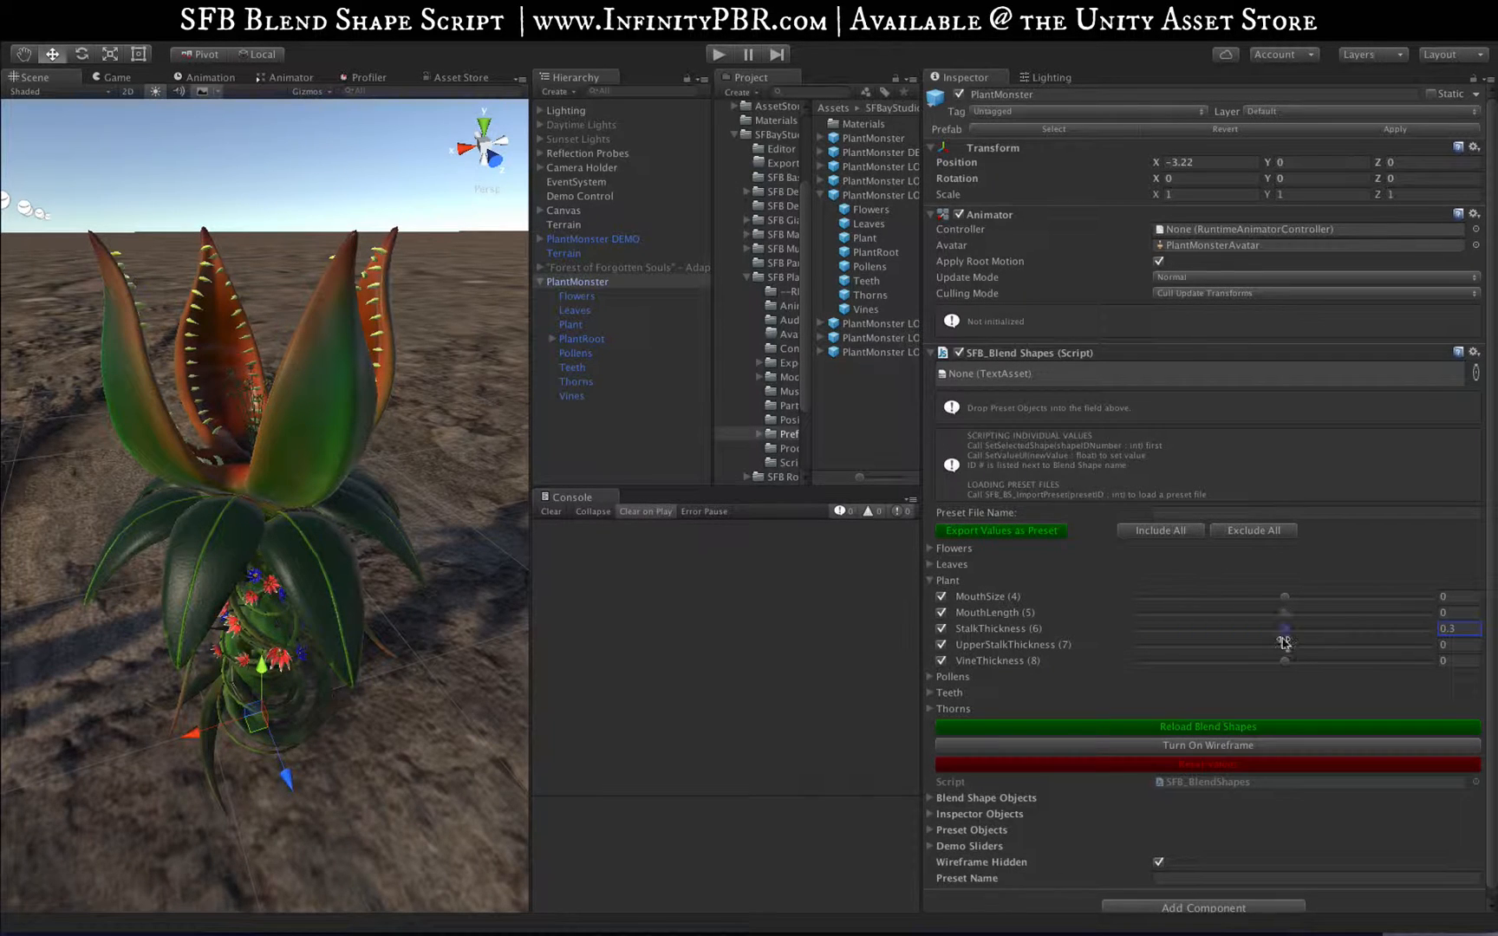
click(929, 581)
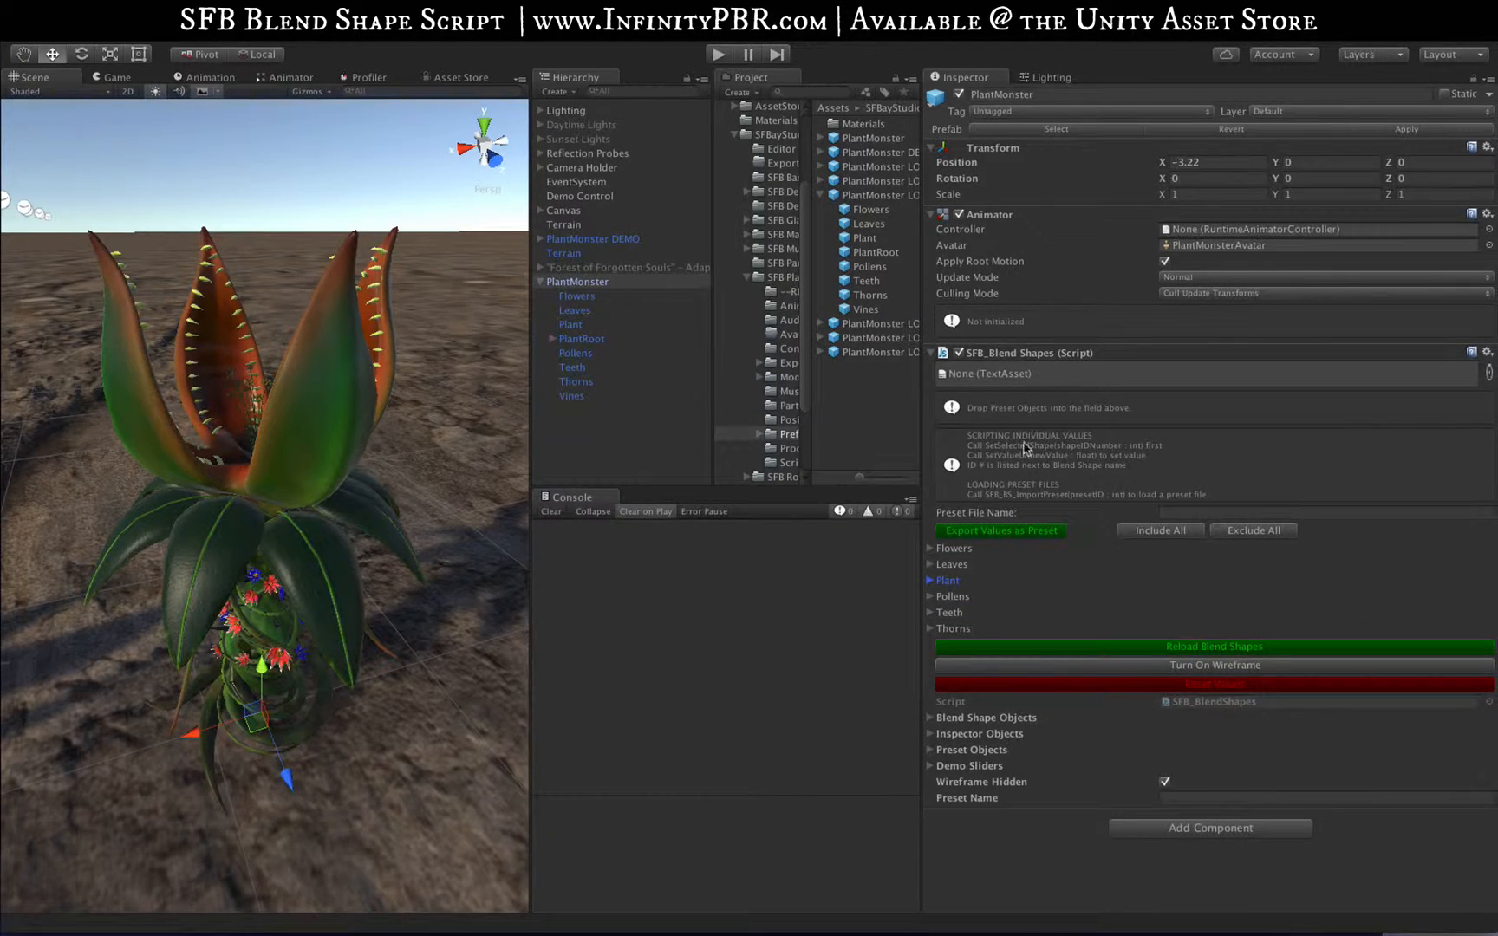
Open the SFB_Blend Shapes component's script for editing and skim through its functions
right_click(1024, 354)
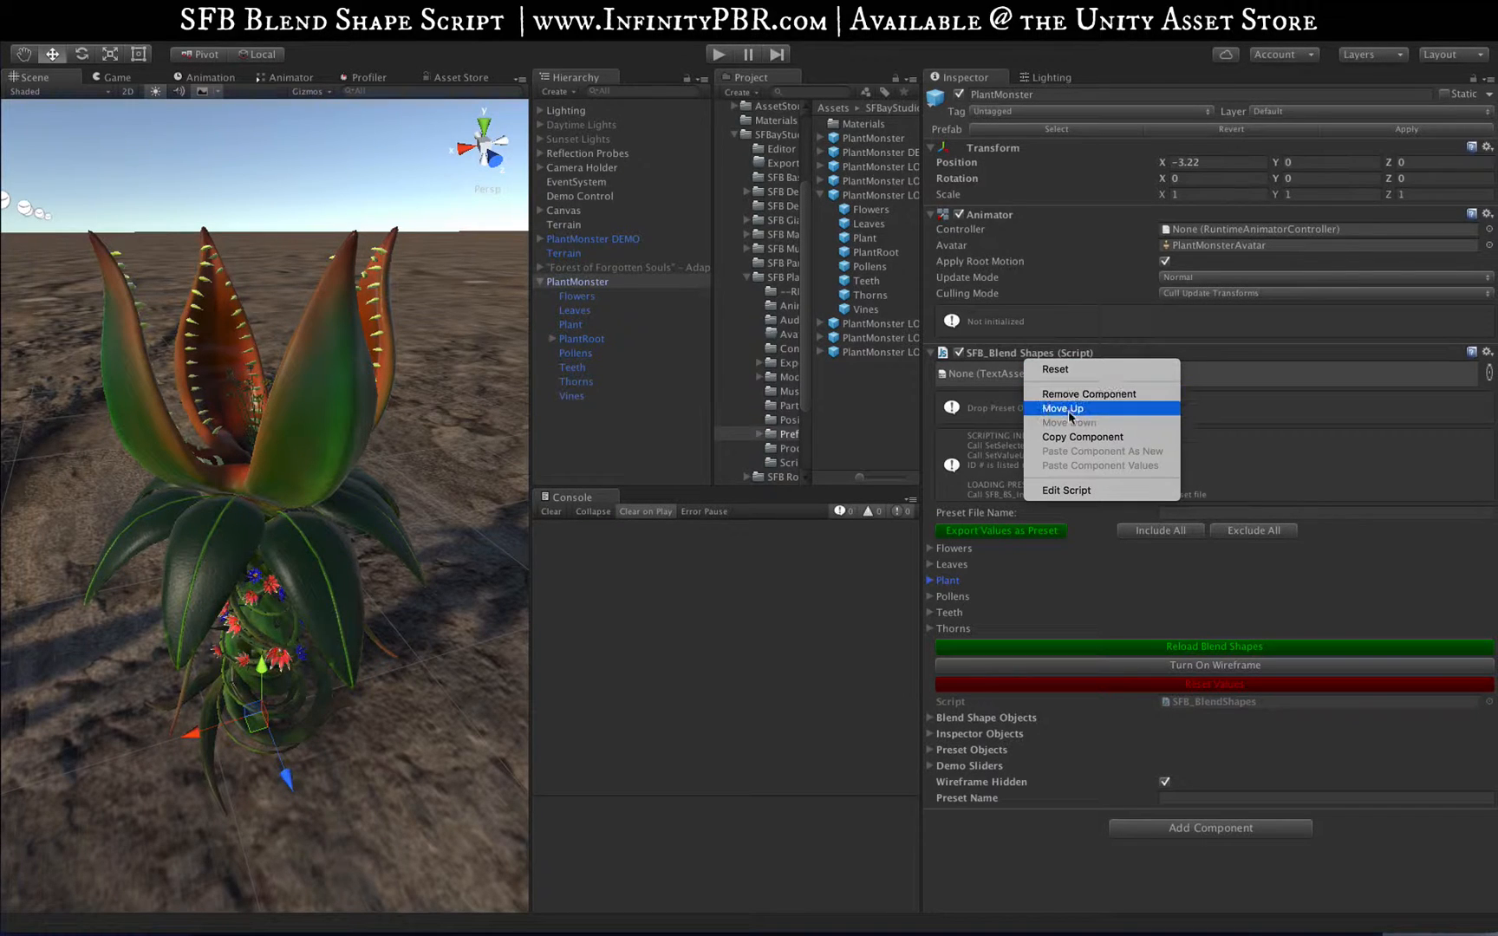
click(1059, 491)
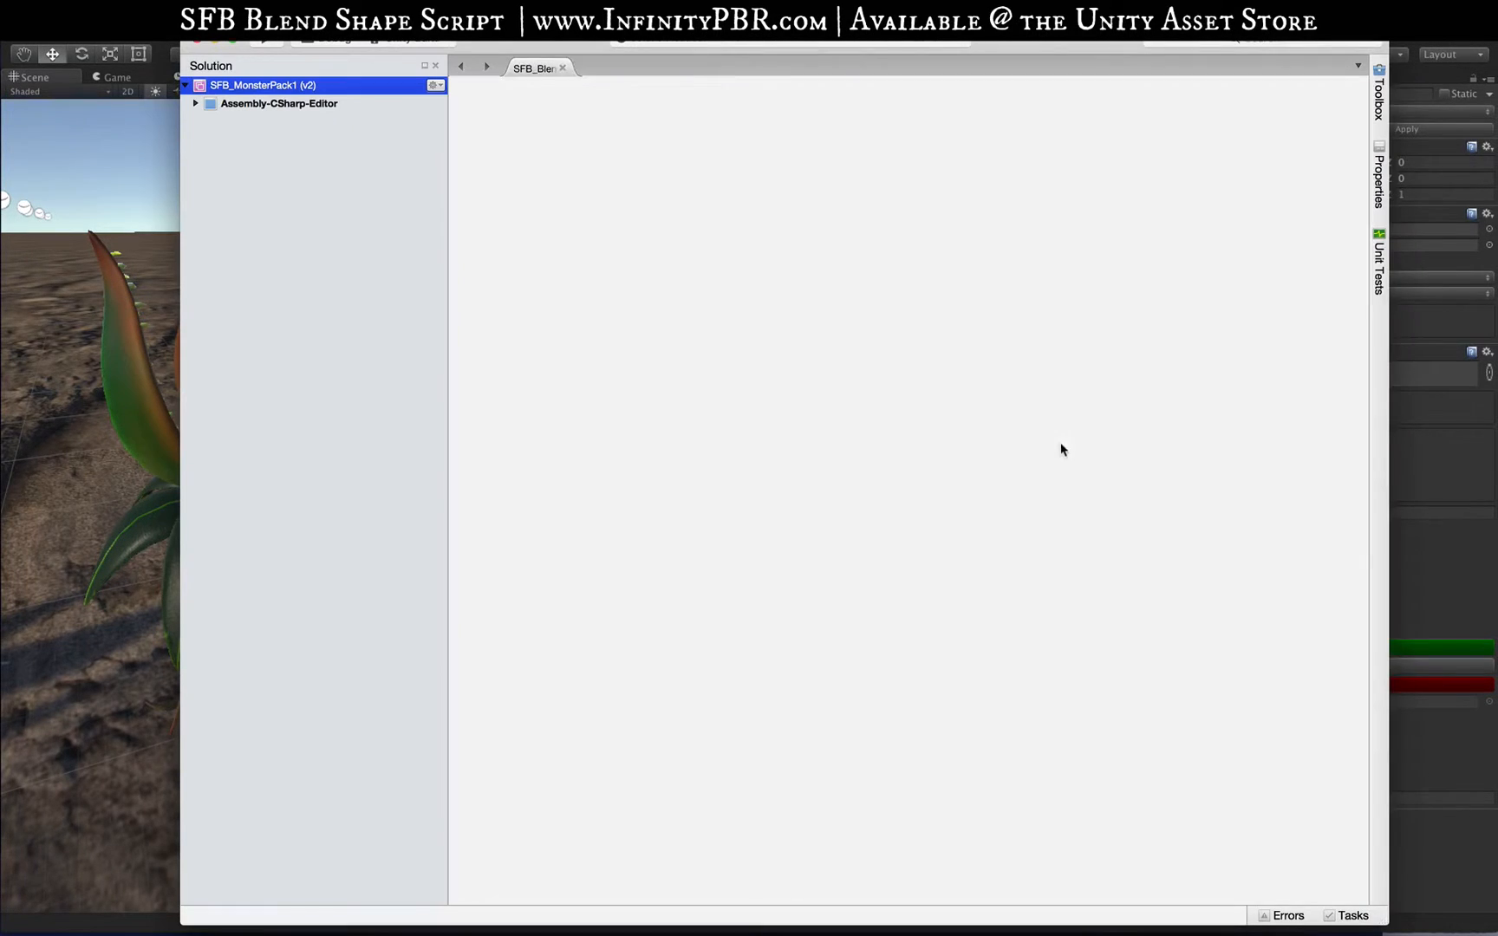
scroll(705, 235, down, 20)
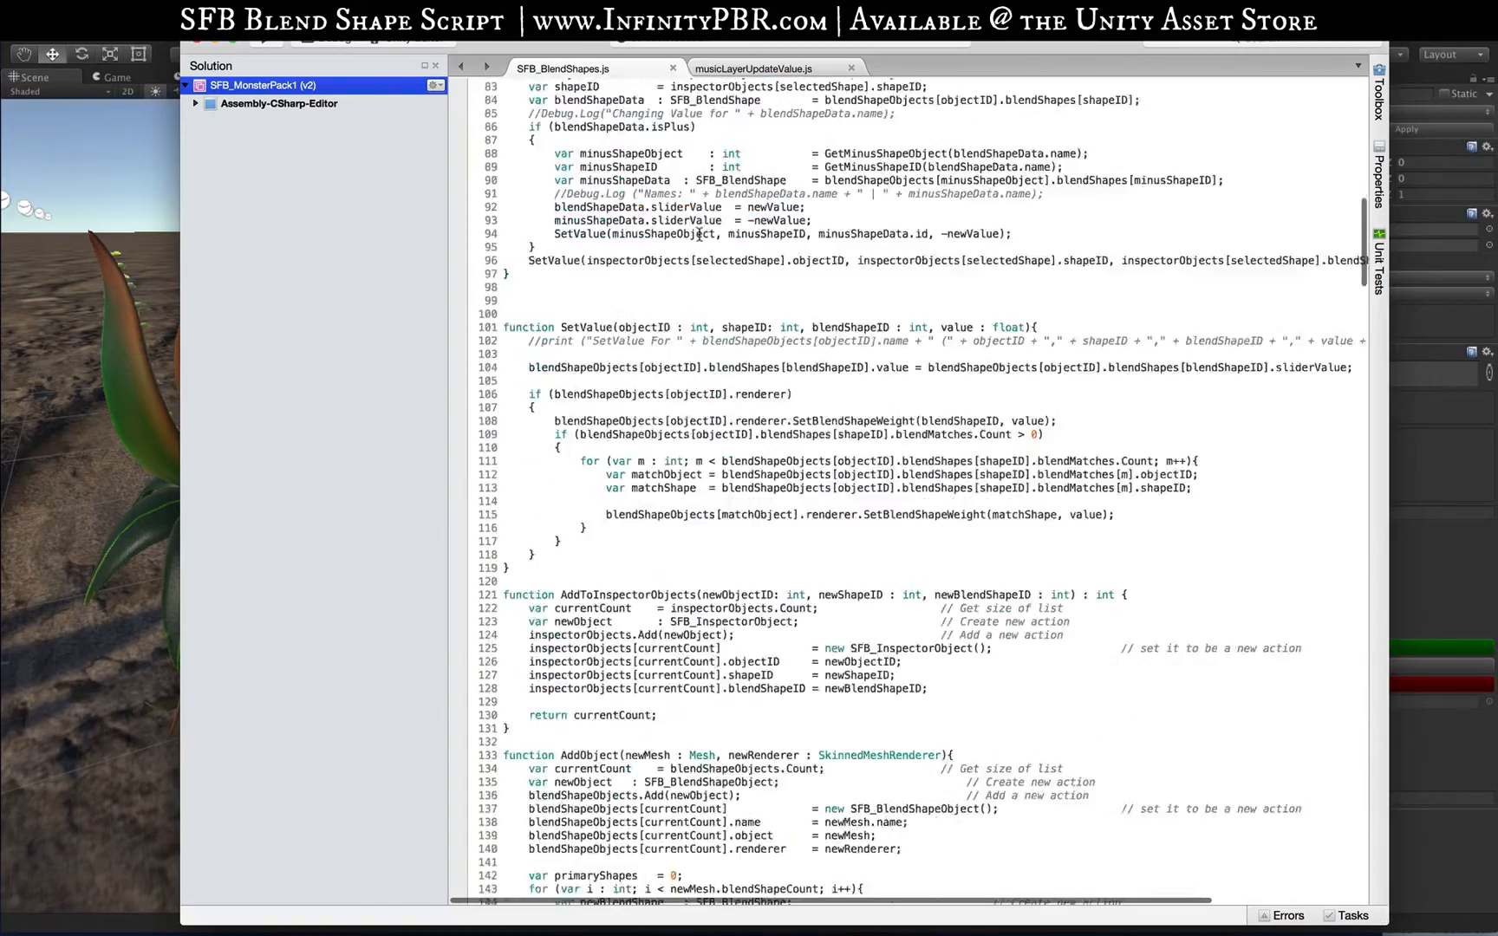
scroll(700, 234, down, 20)
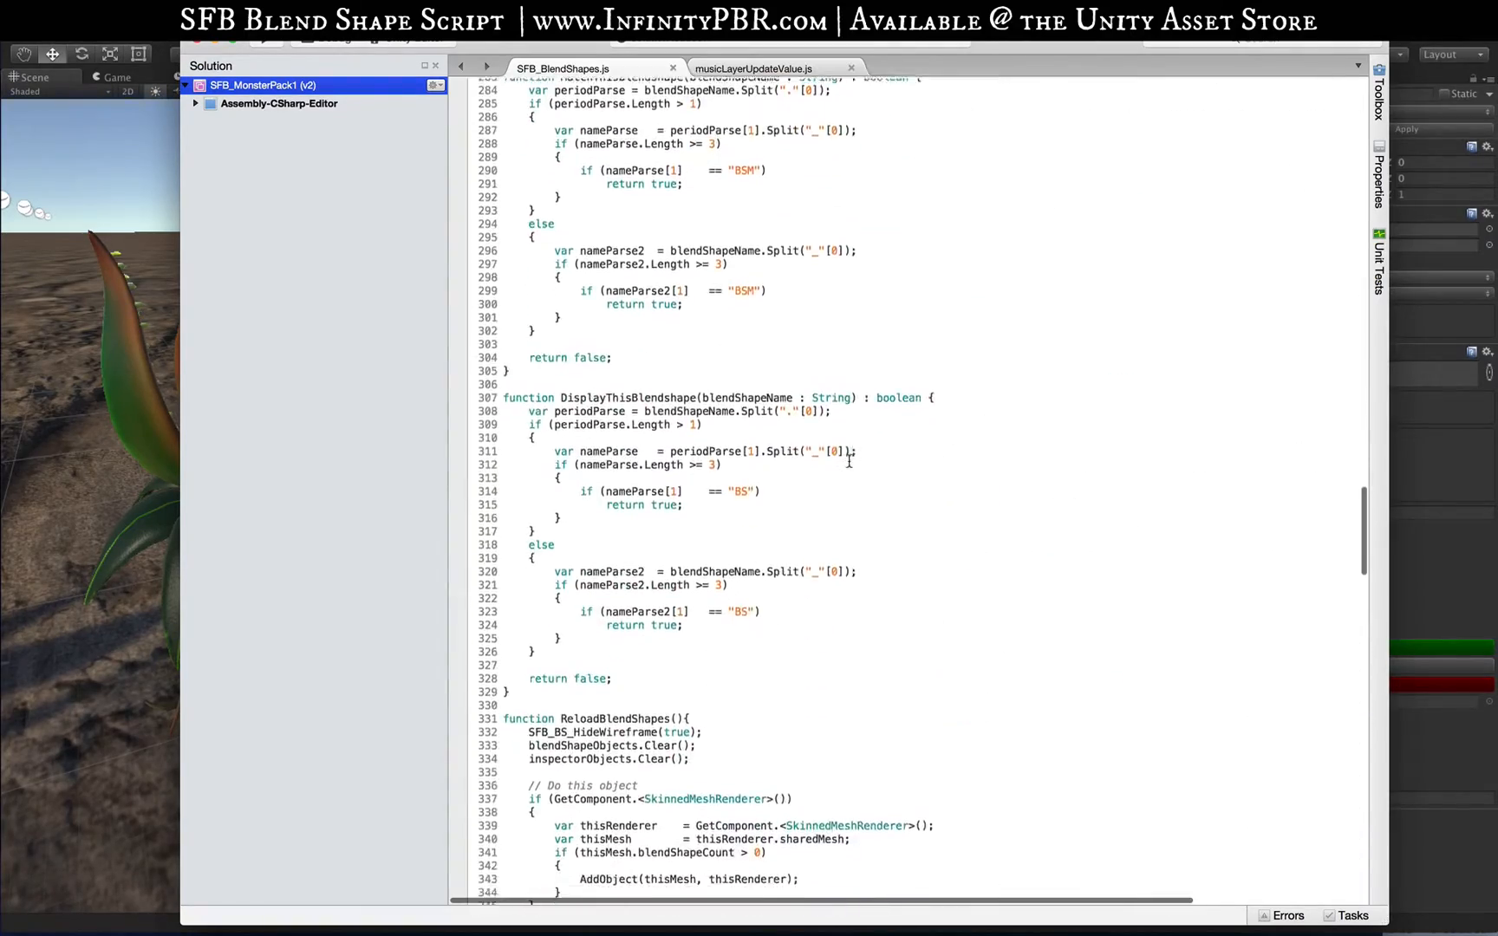
scroll(820, 636, up, 20)
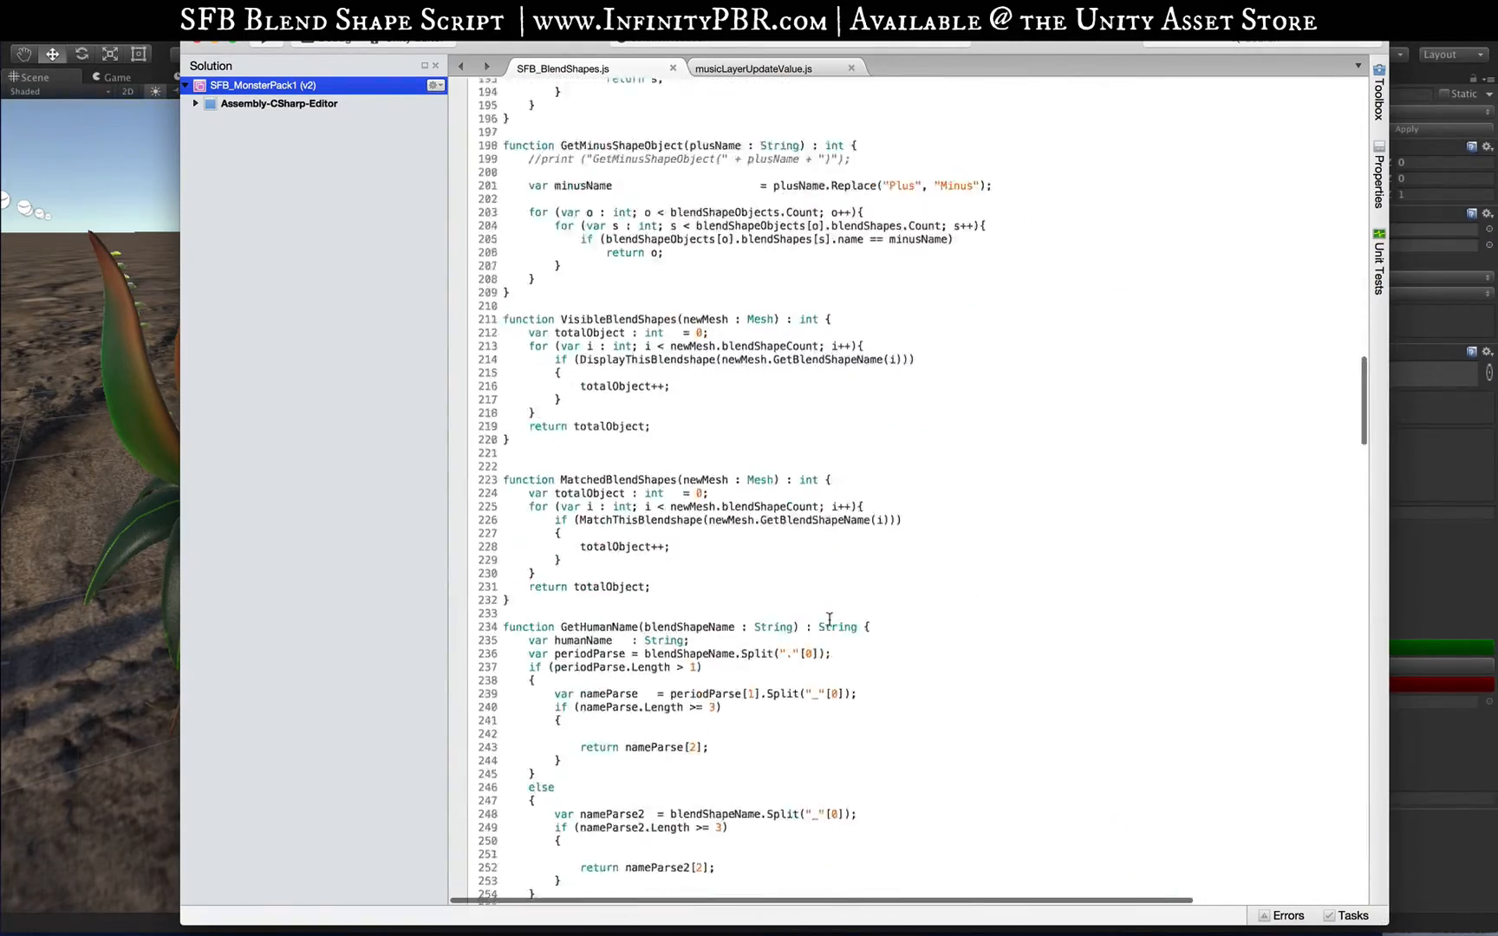
Return to Unity and review the ID numbers beside the blend shapes in the Flowers, Leaves and Plant groups
key(super+Tab)
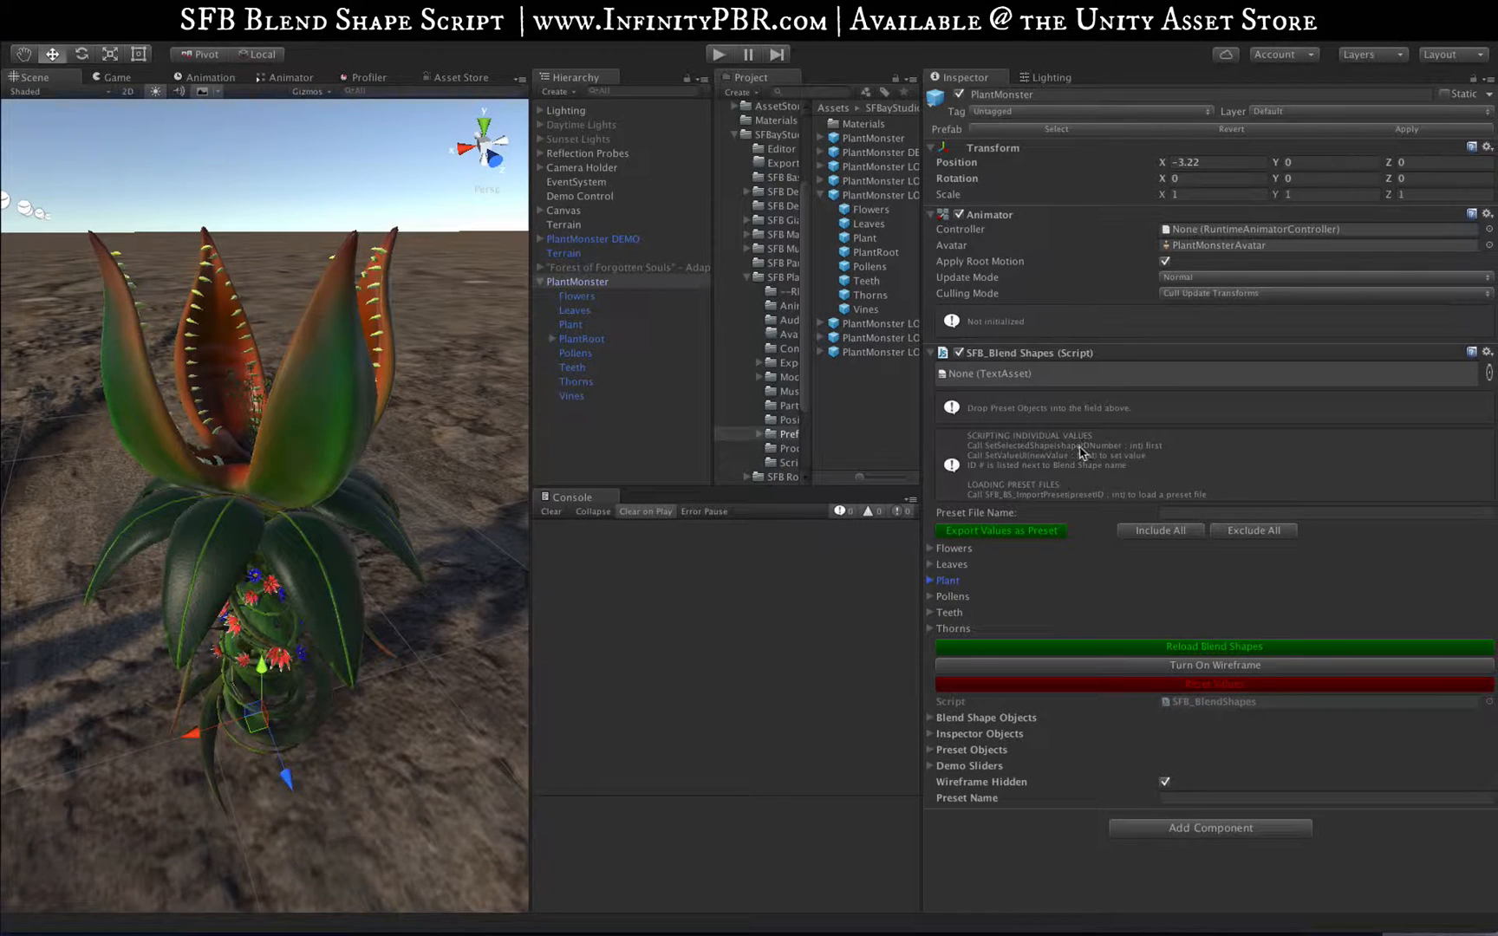
click(935, 549)
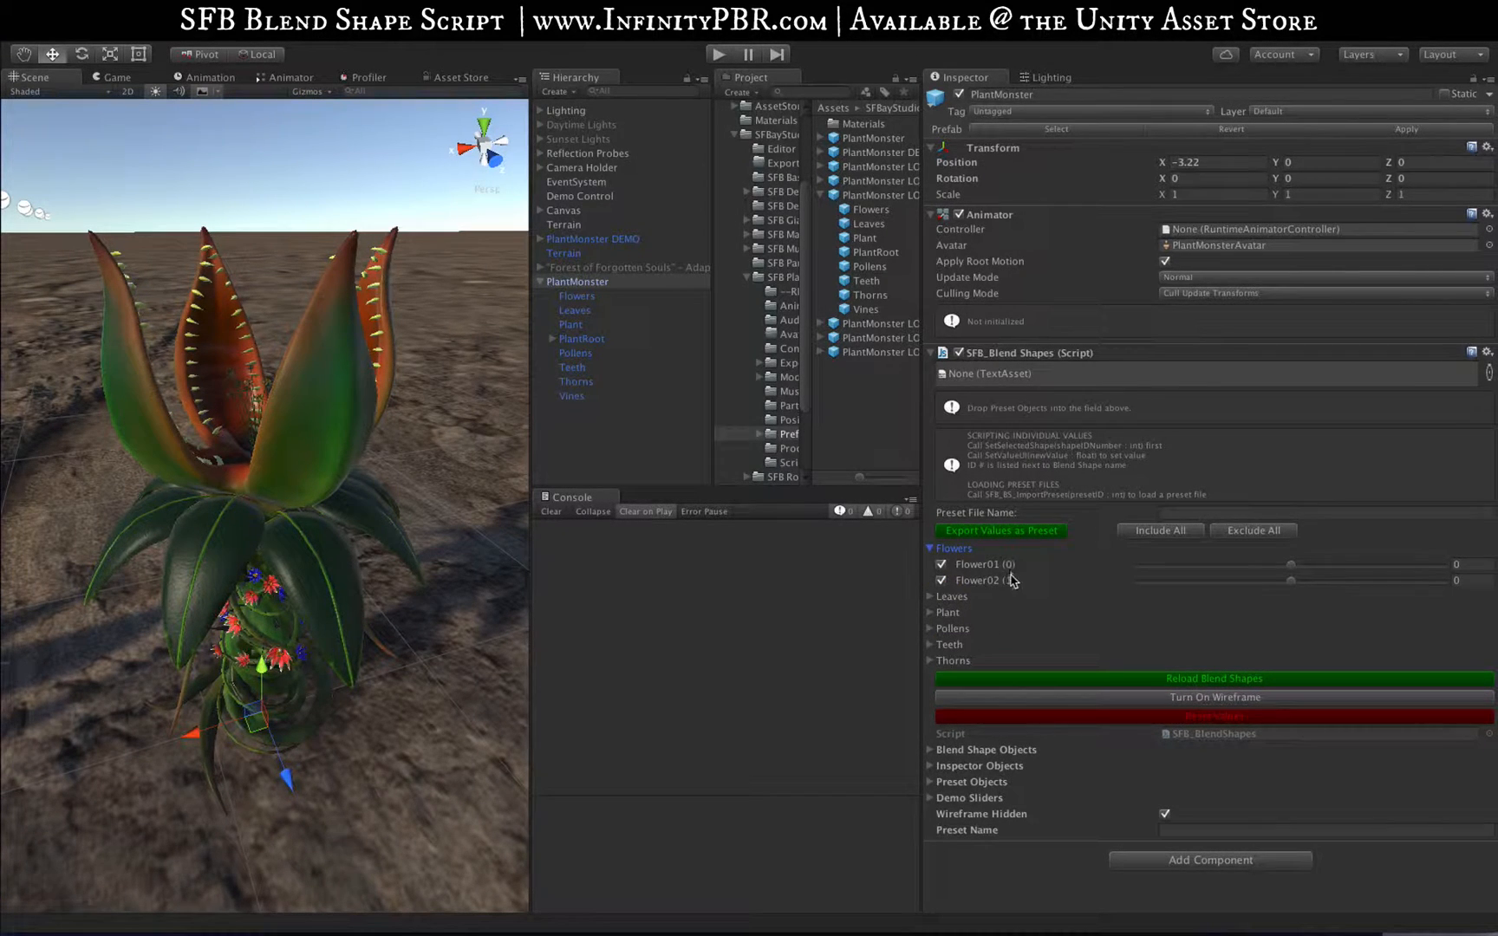
click(943, 598)
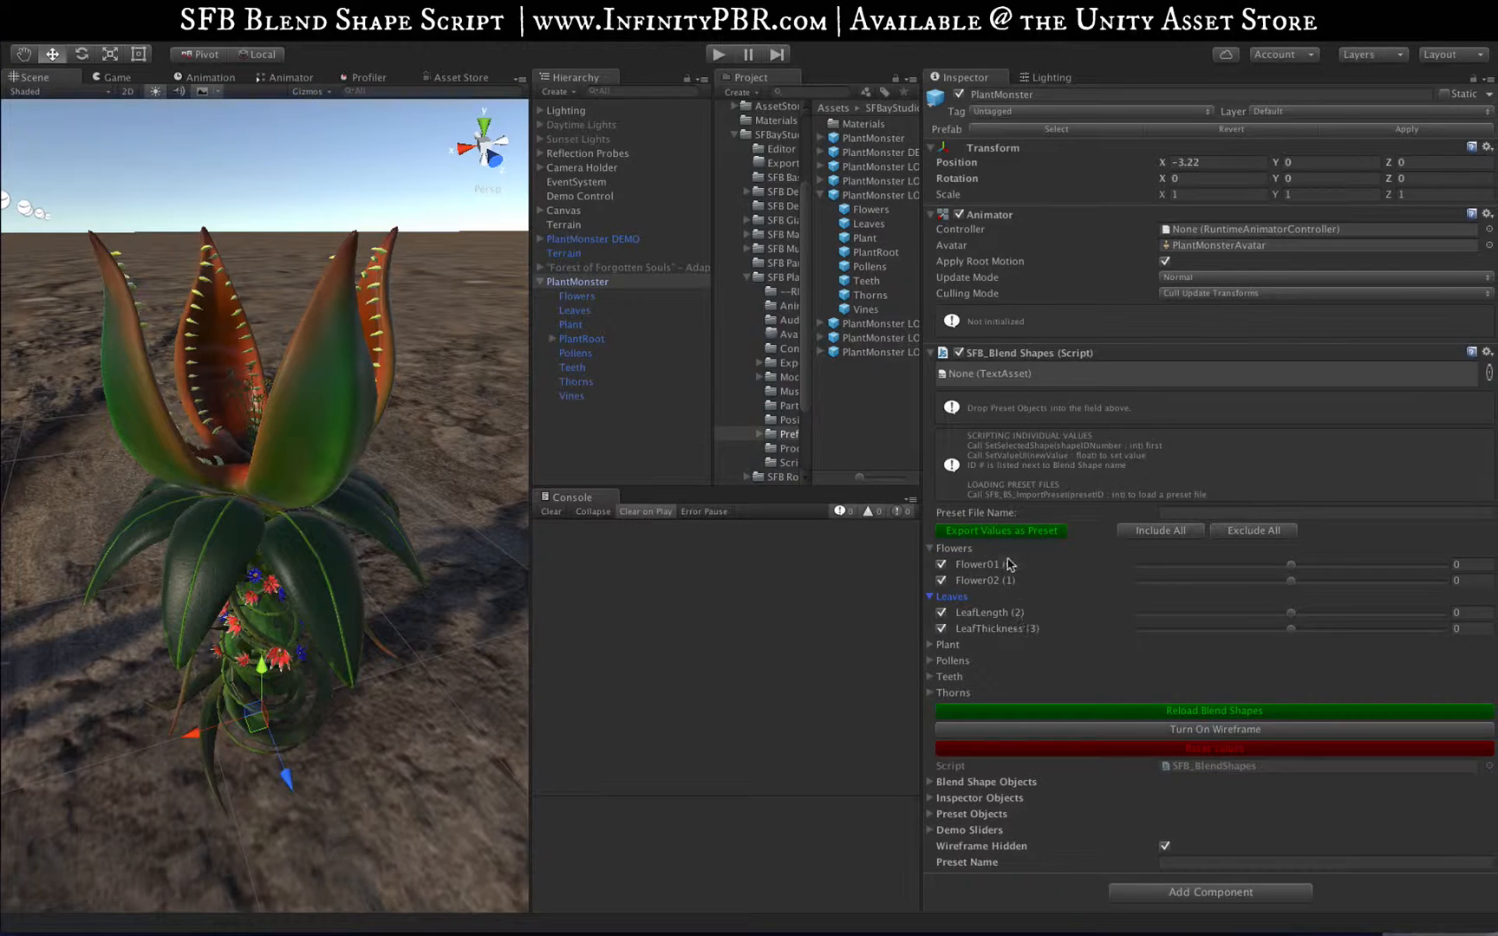
click(931, 645)
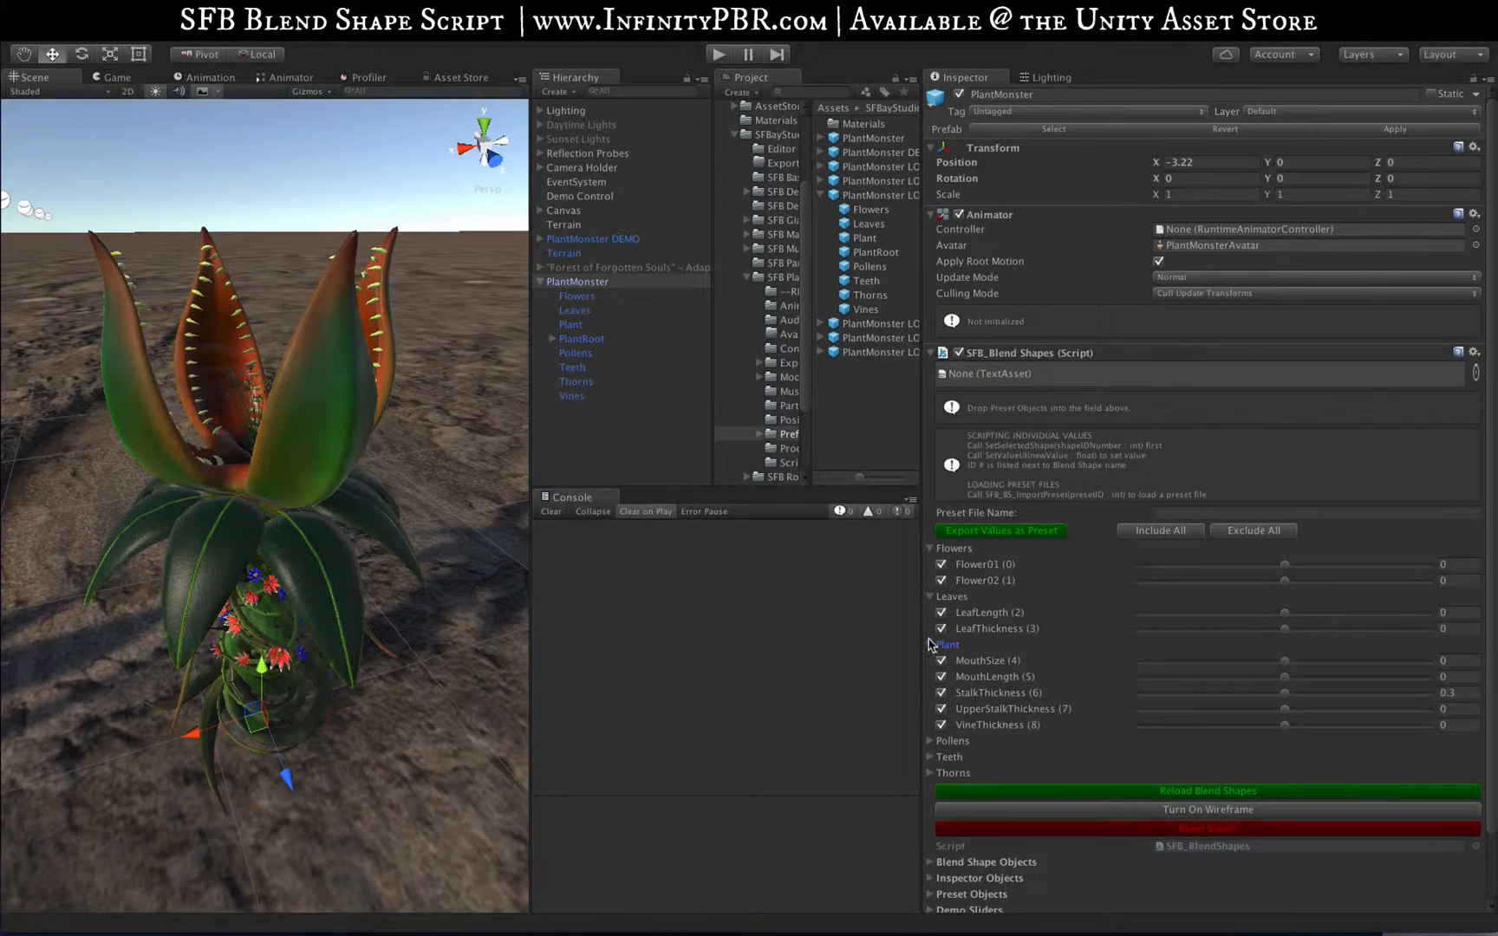
click(932, 645)
click(931, 596)
click(931, 548)
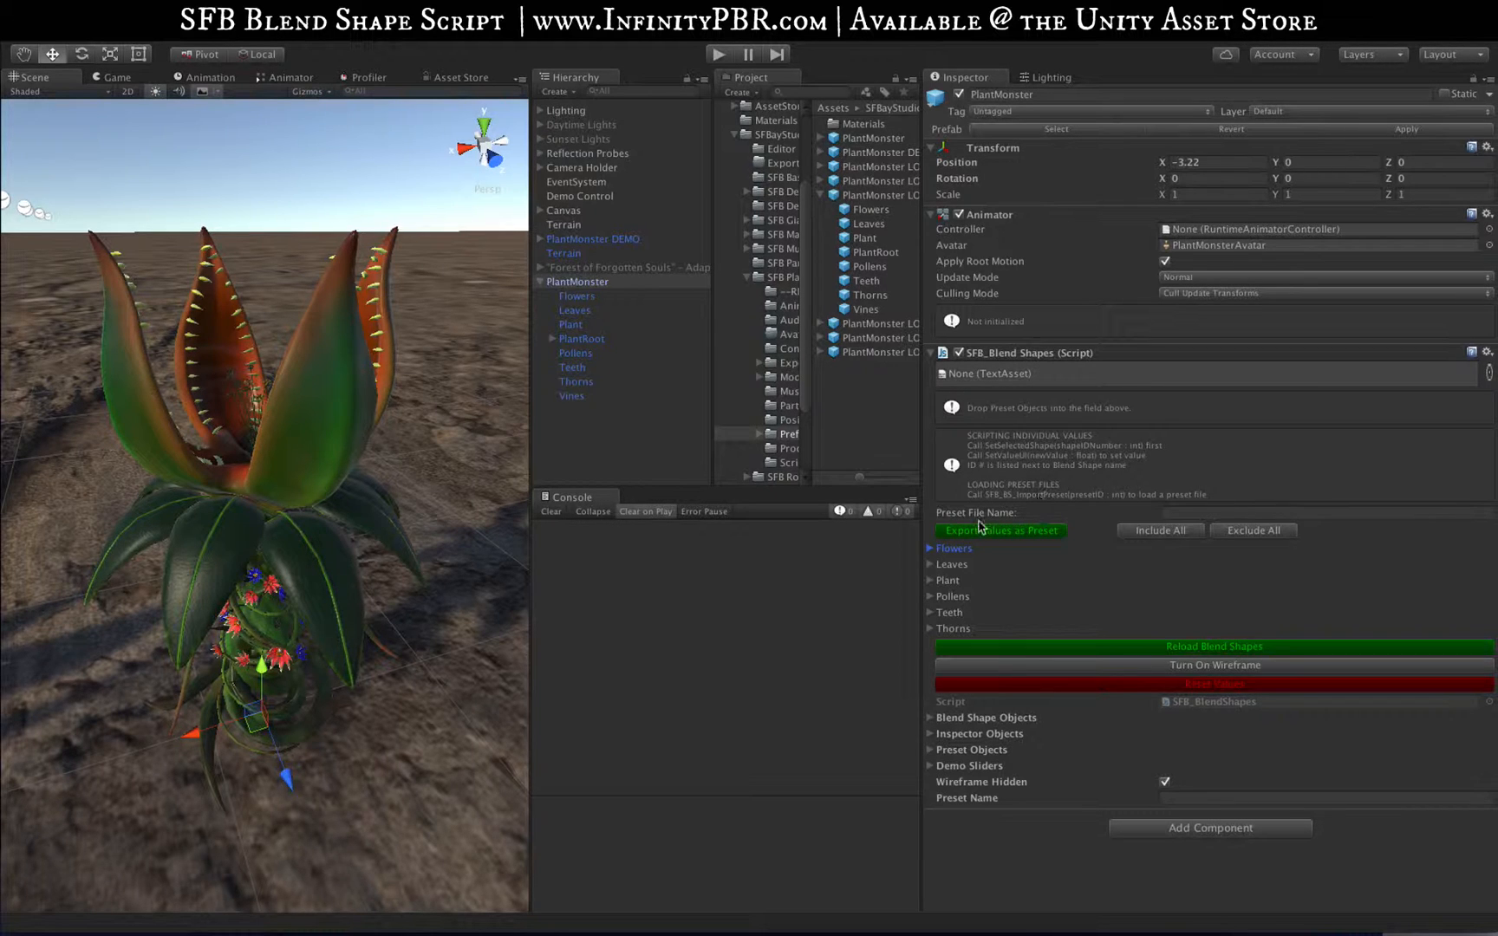
click(930, 547)
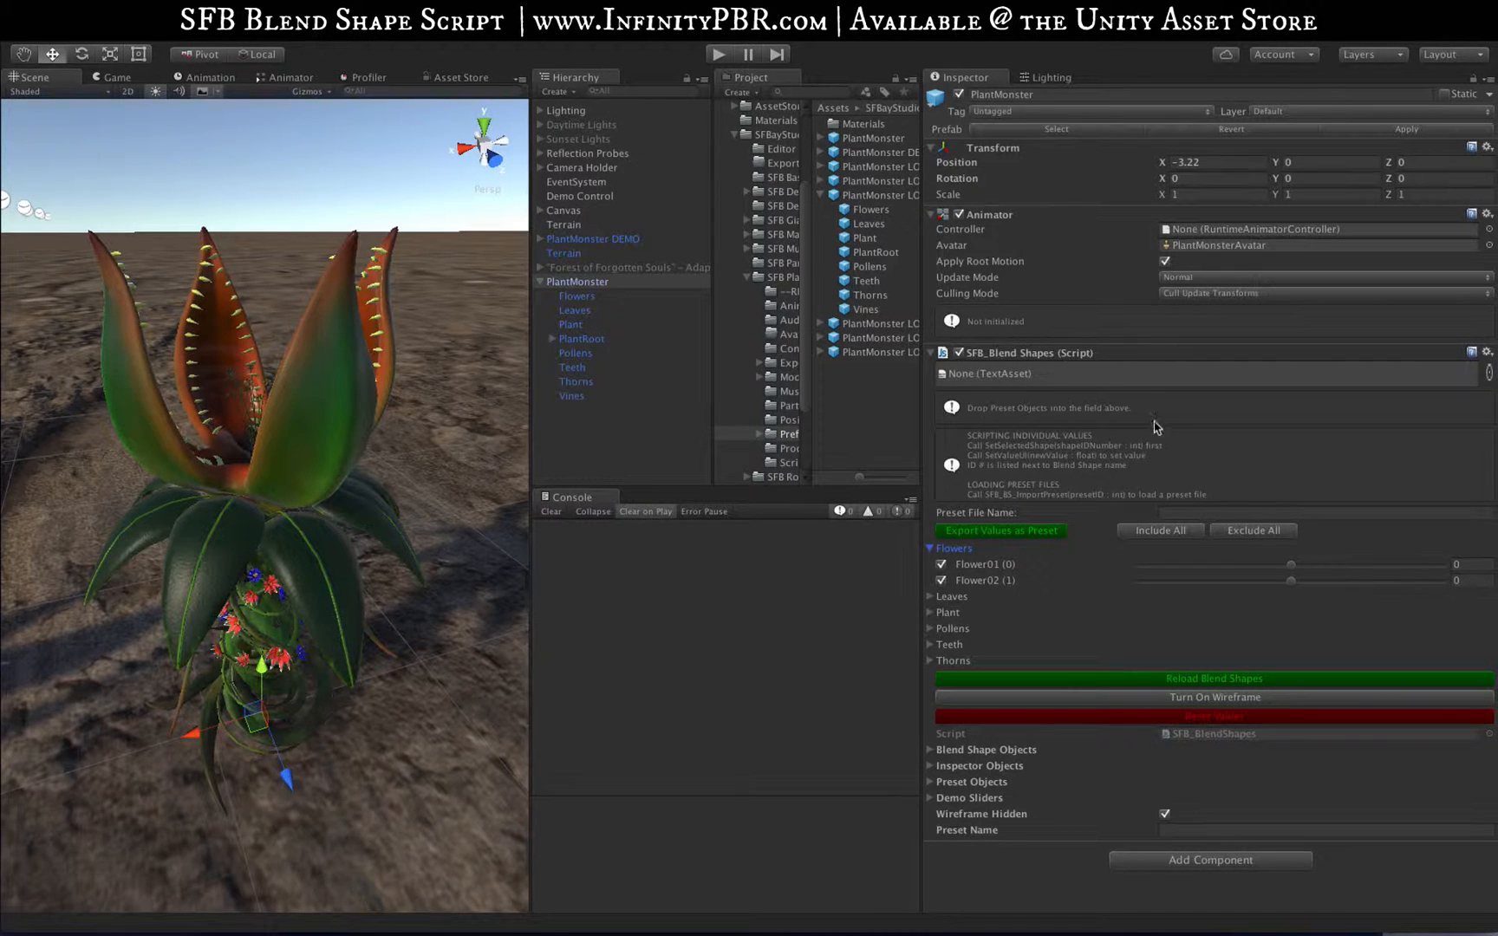
Switch to MonoDevelop and search the SFB_BlendShapes script for "setvalueui"
mouse_move(1123, 929)
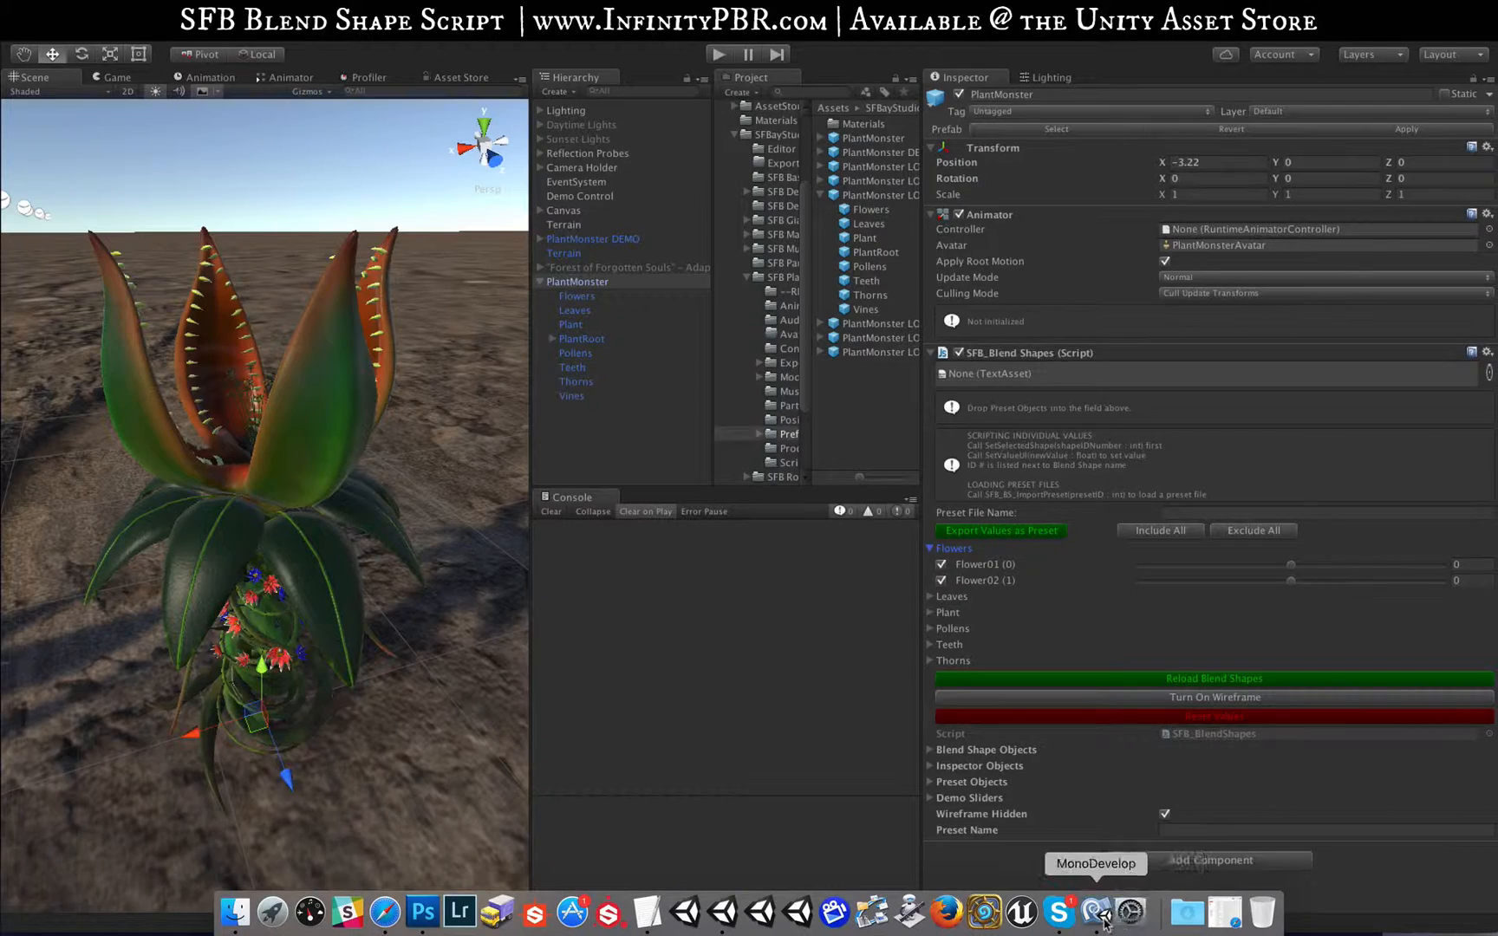
click(1099, 917)
key(super+f)
text(setvalueui)
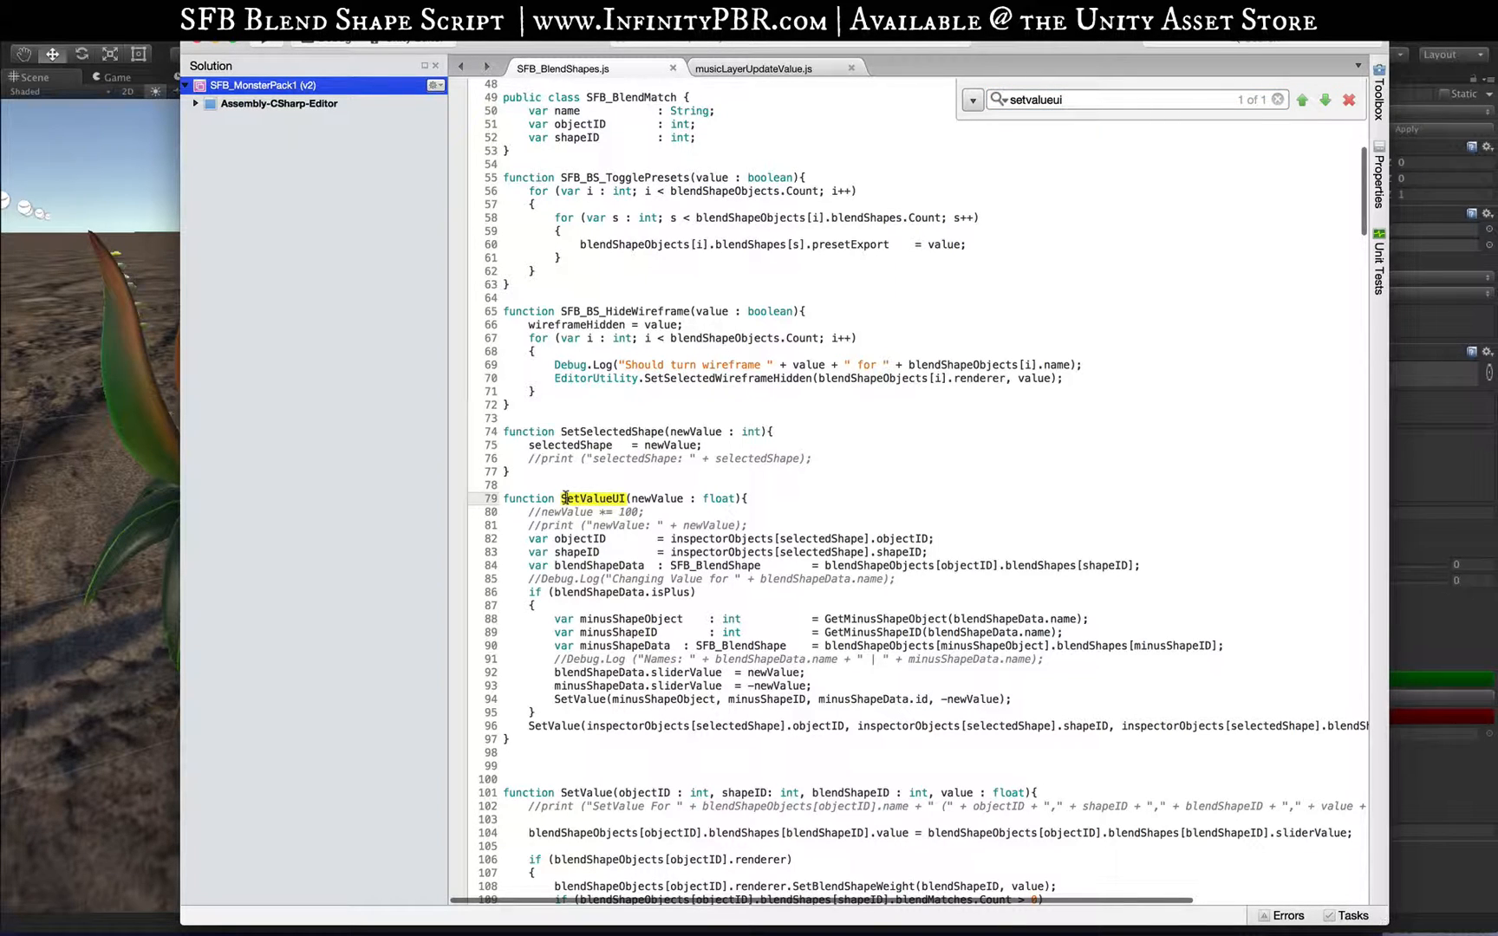
Search the script for SetValue and examine the function's blendShapeID and value parameters and its call inside SetValueUI
drag(561, 497, 612, 496)
key(super+f)
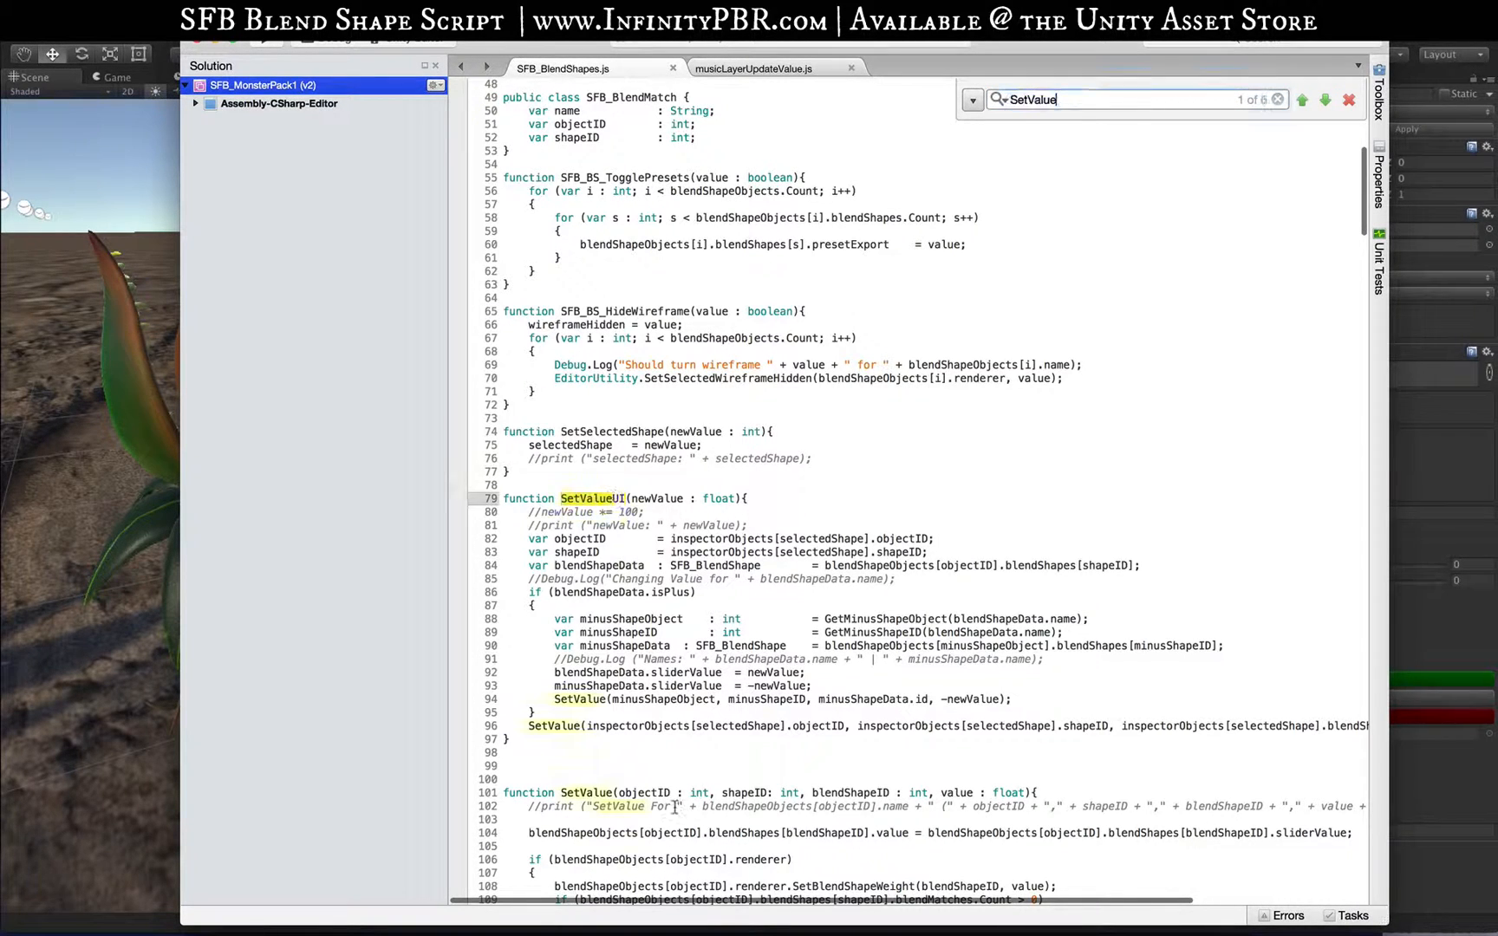
scroll(770, 551, down, 5)
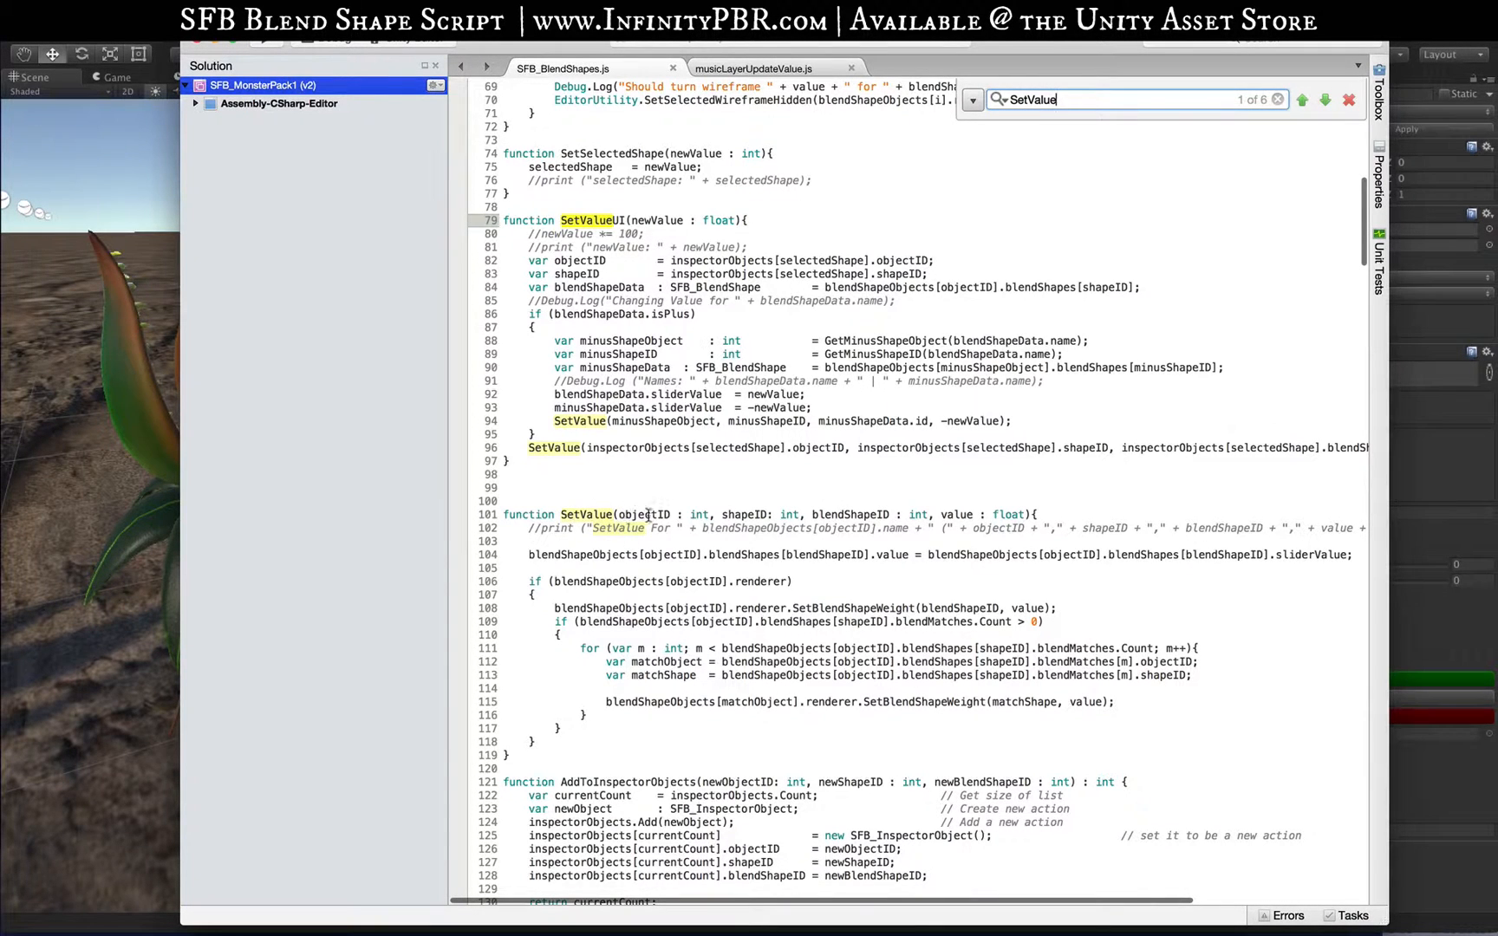
double_click(849, 515)
double_click(962, 515)
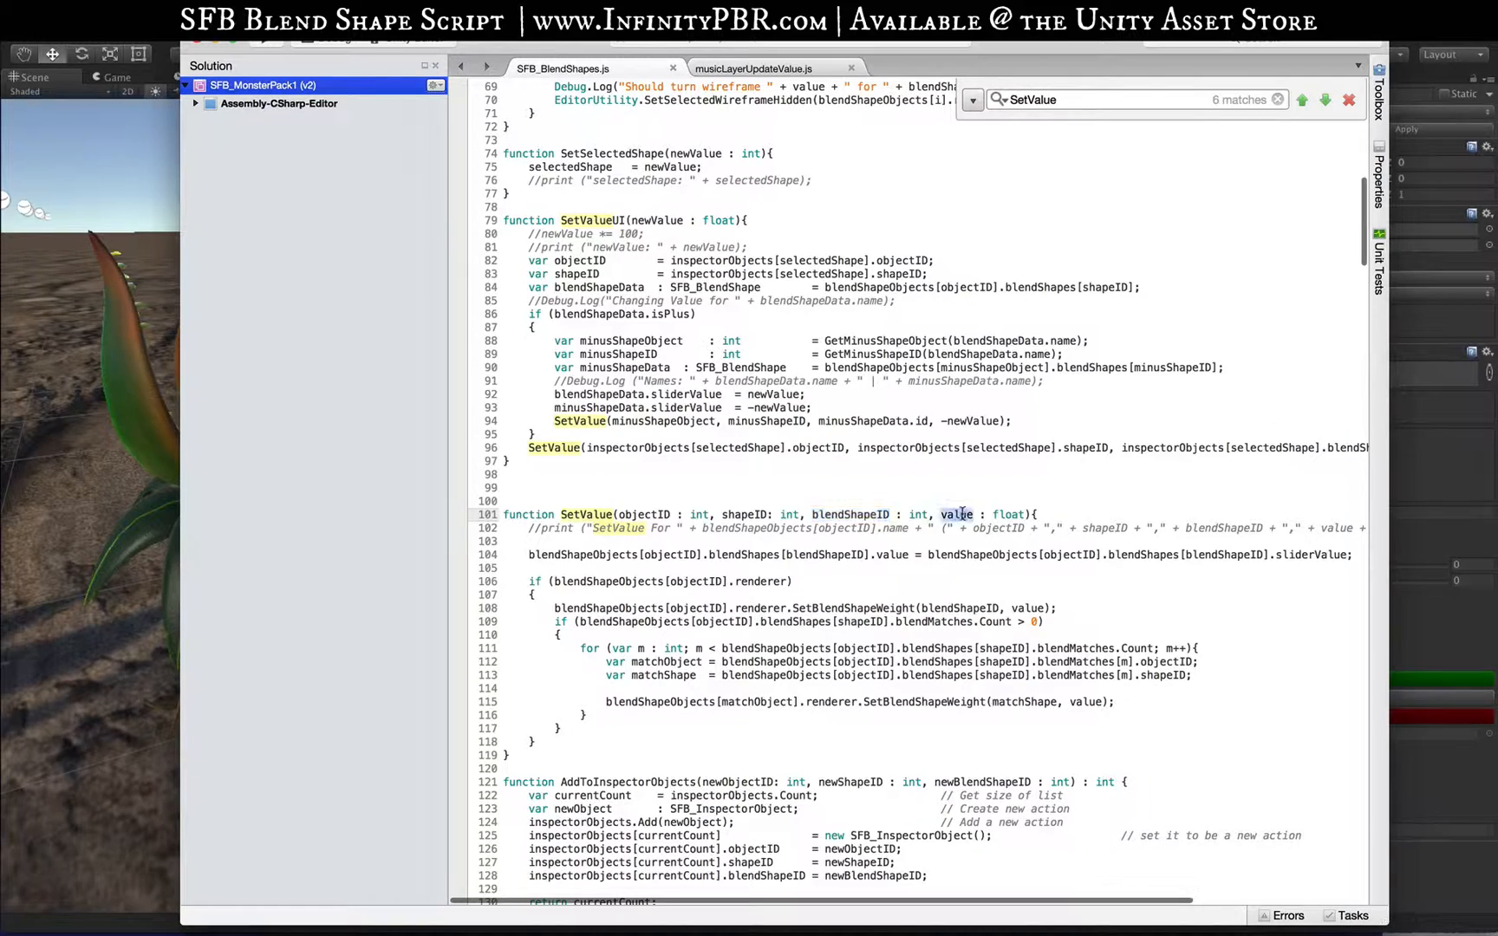
drag(527, 447, 1314, 447)
drag(838, 429, 560, 452)
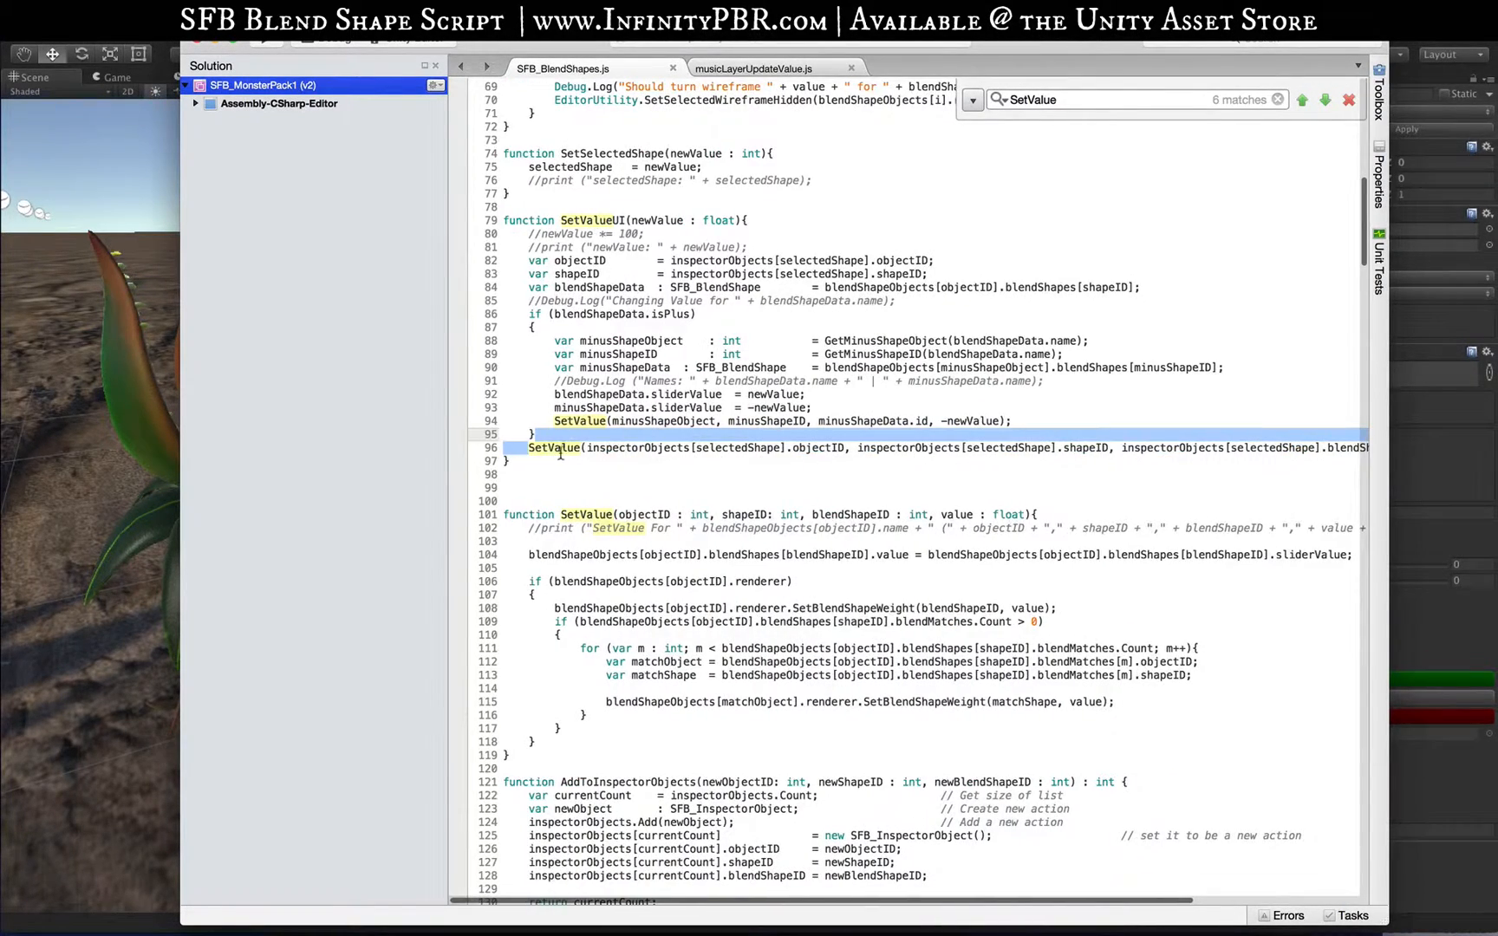
Examine the SetSelectedShape and SetValueUI function declarations in the script
click(572, 301)
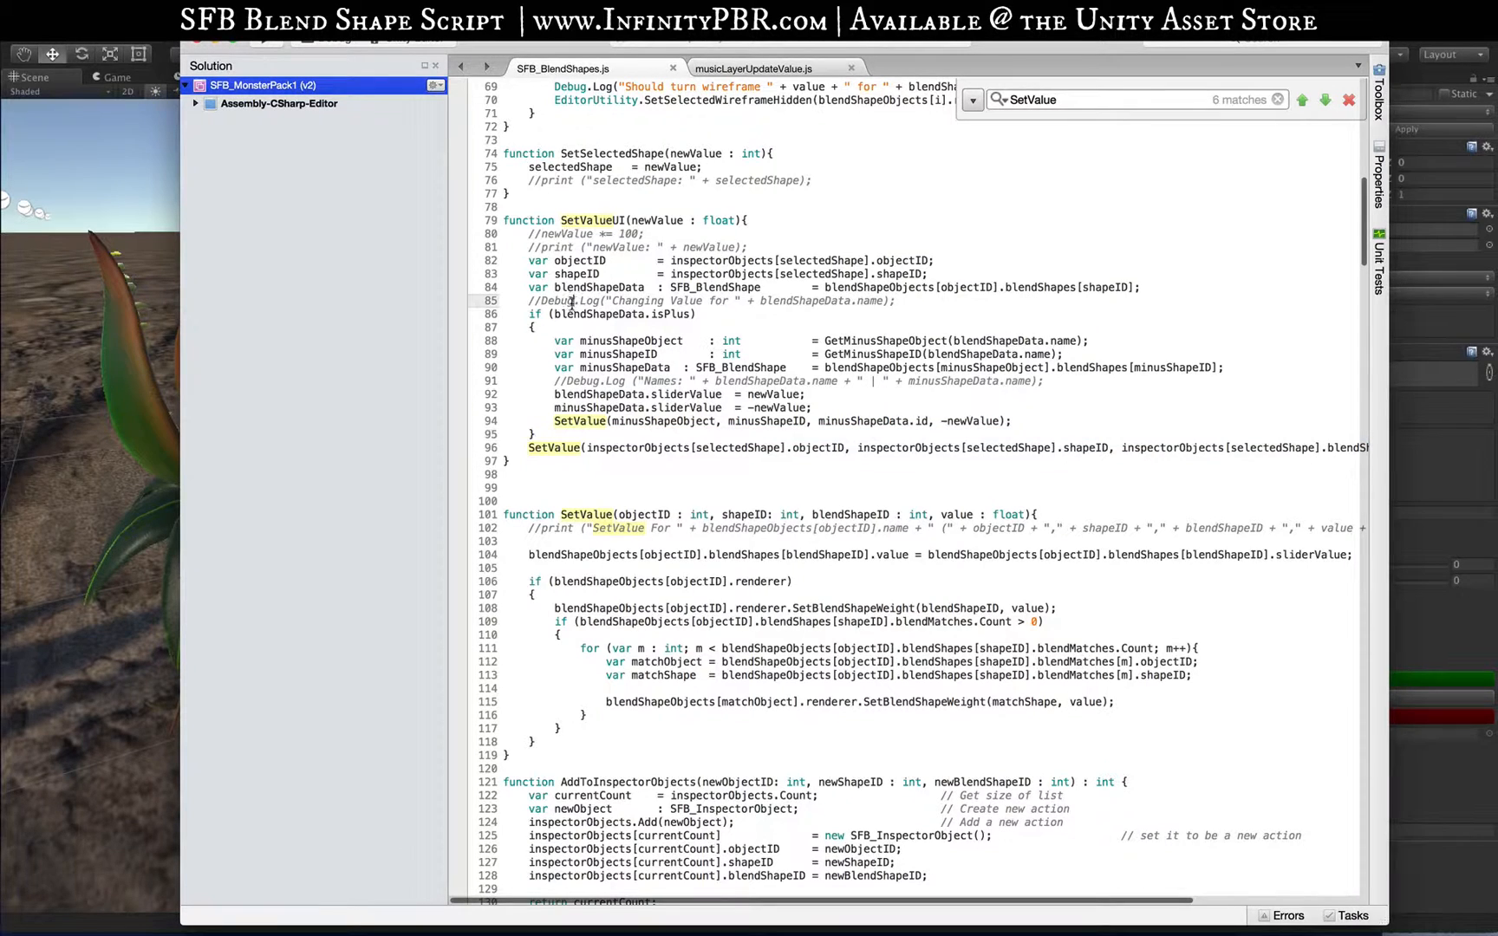
double_click(583, 220)
double_click(594, 154)
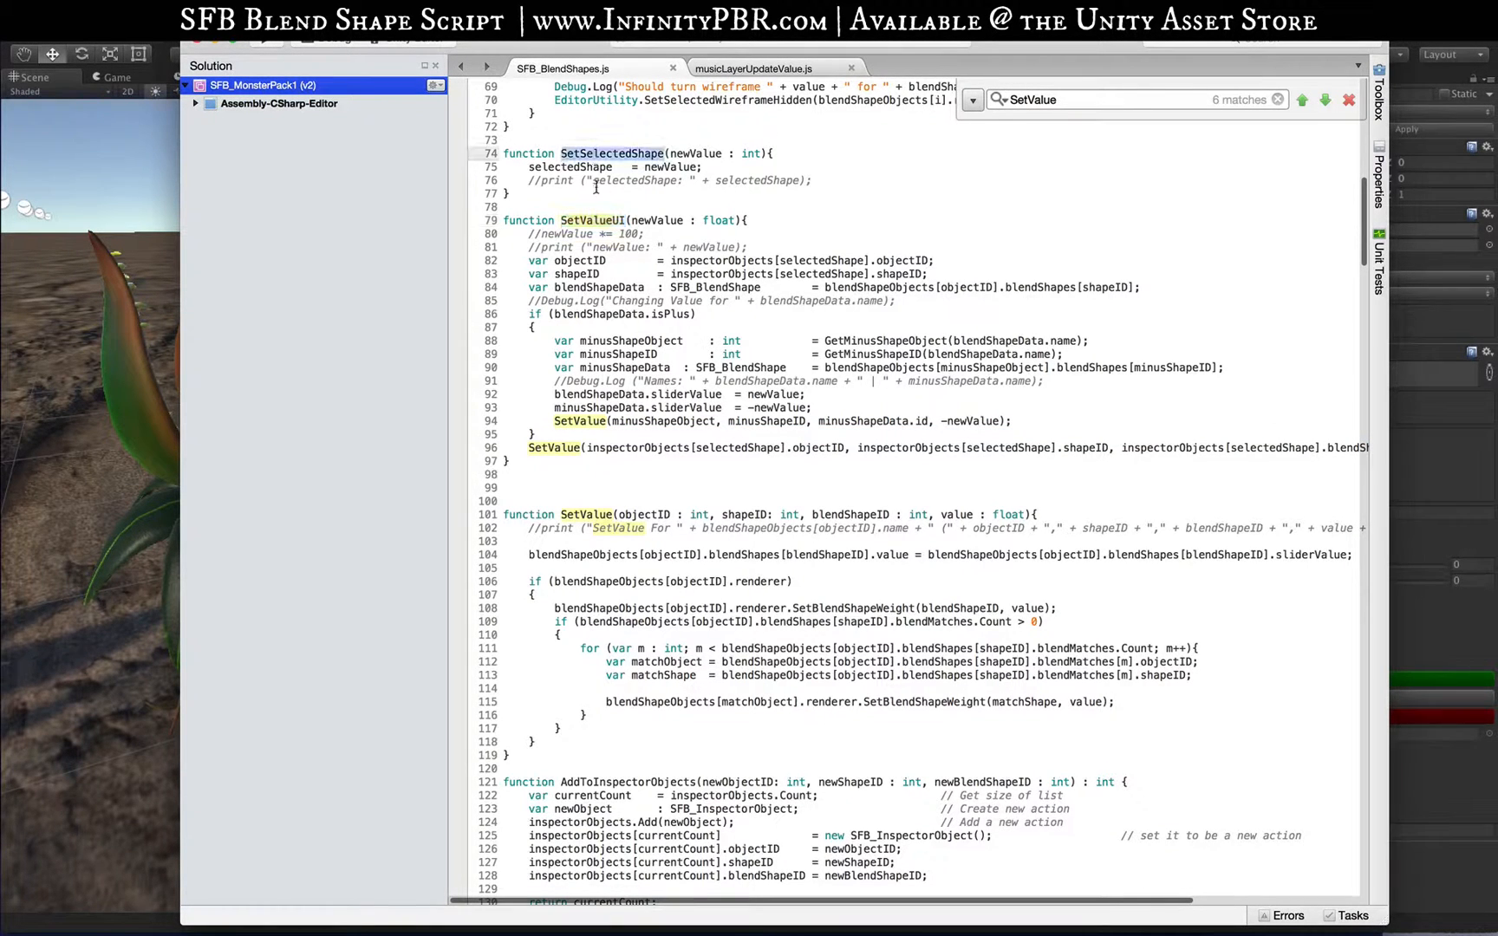
double_click(583, 219)
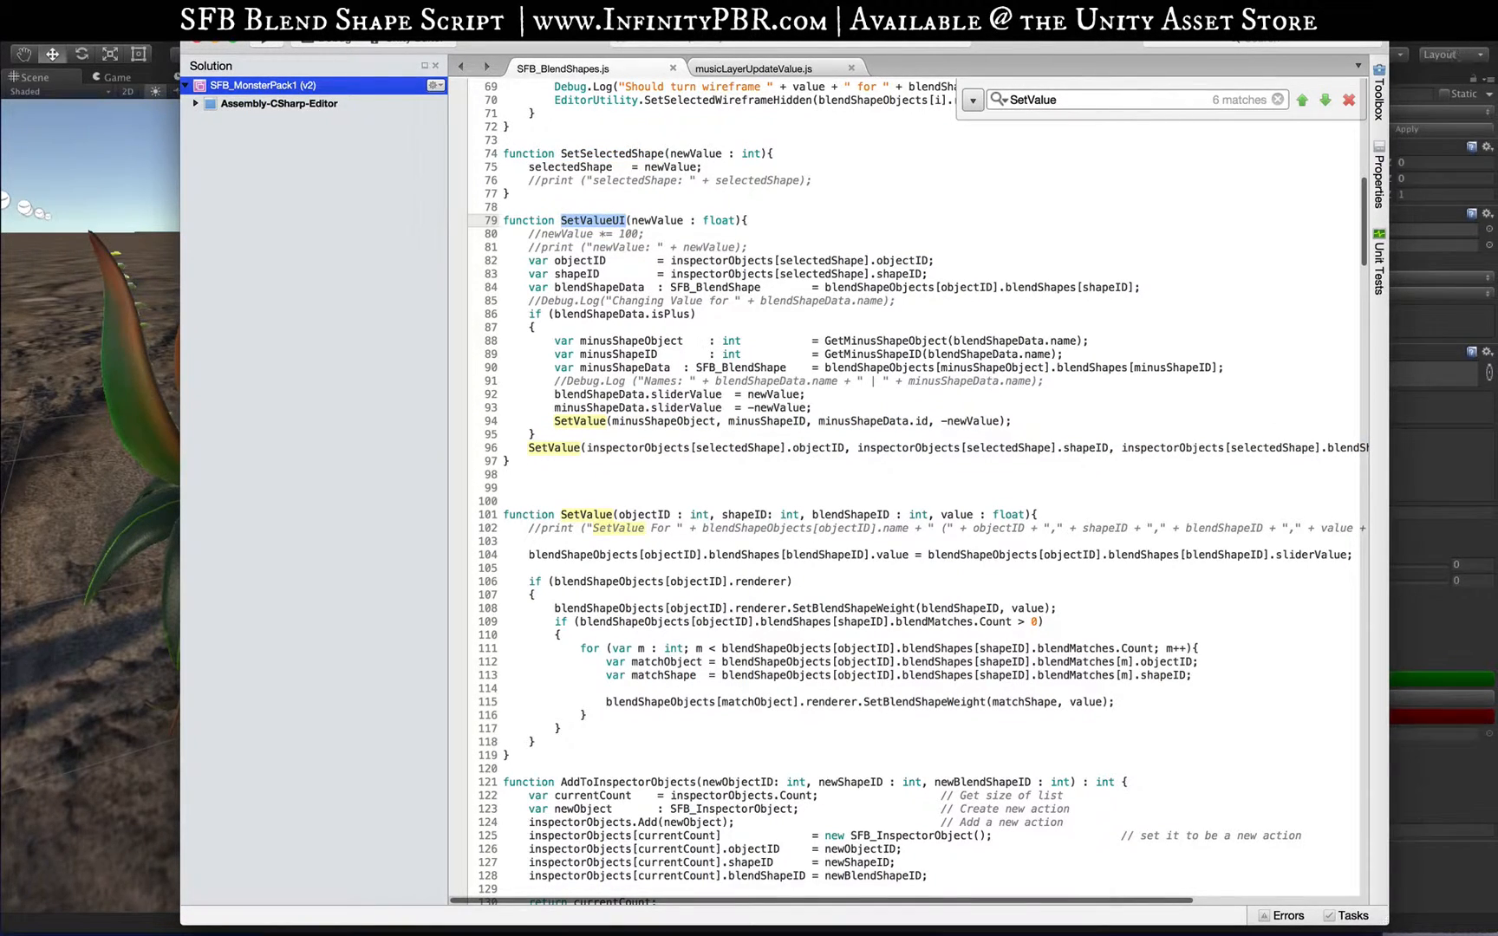
Back in Unity, set PlantMonster's Flower01, Flower02 and MouthSize blend shapes to 100
click(1415, 42)
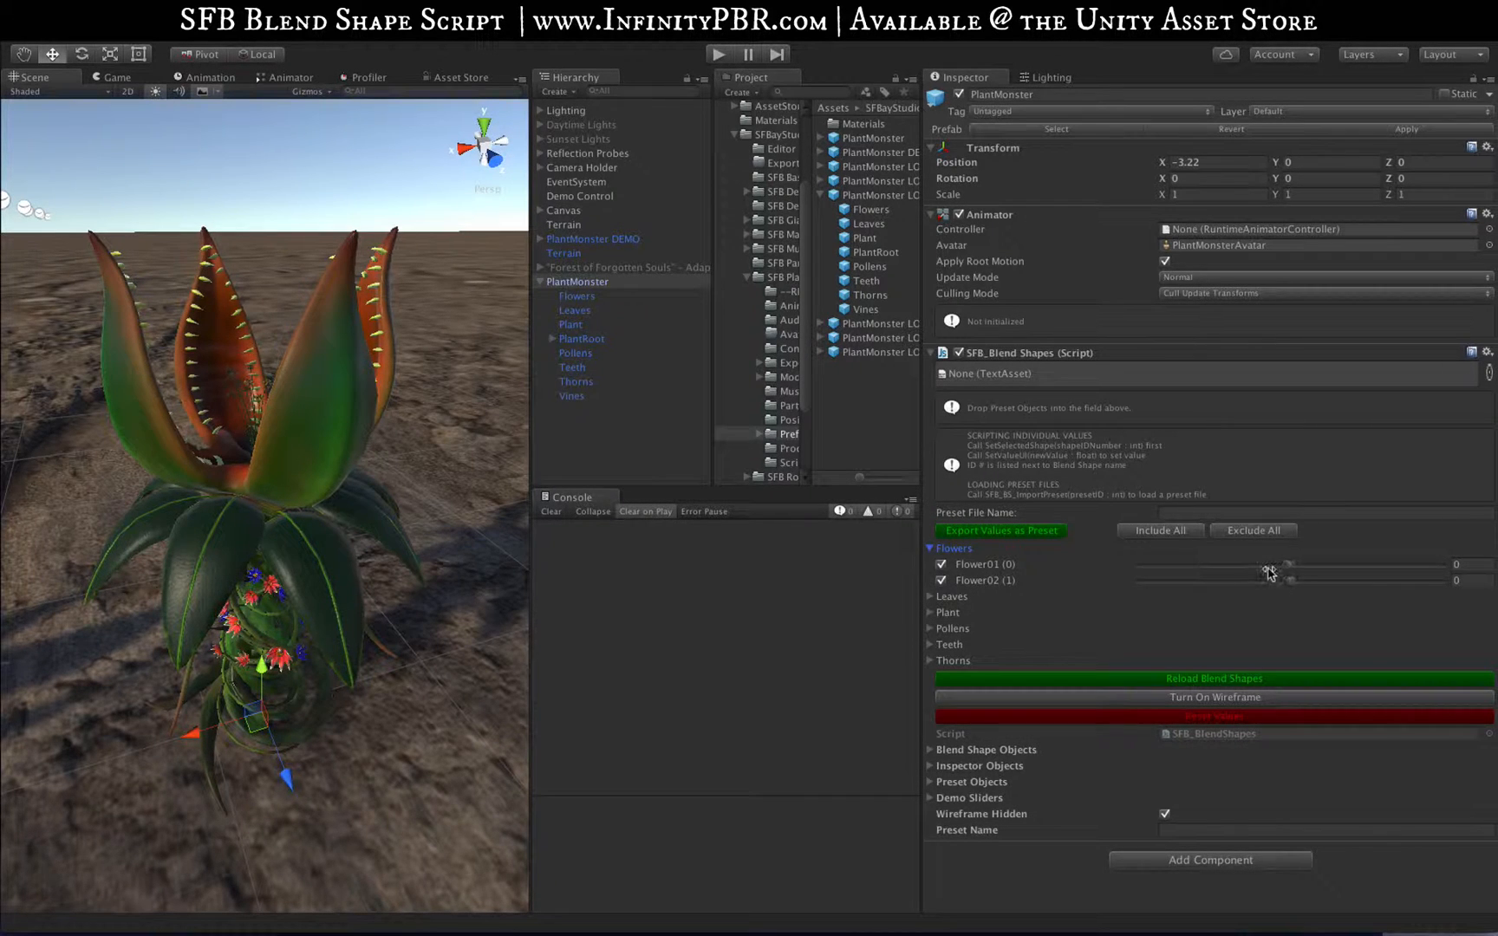
drag(1291, 565, 1449, 568)
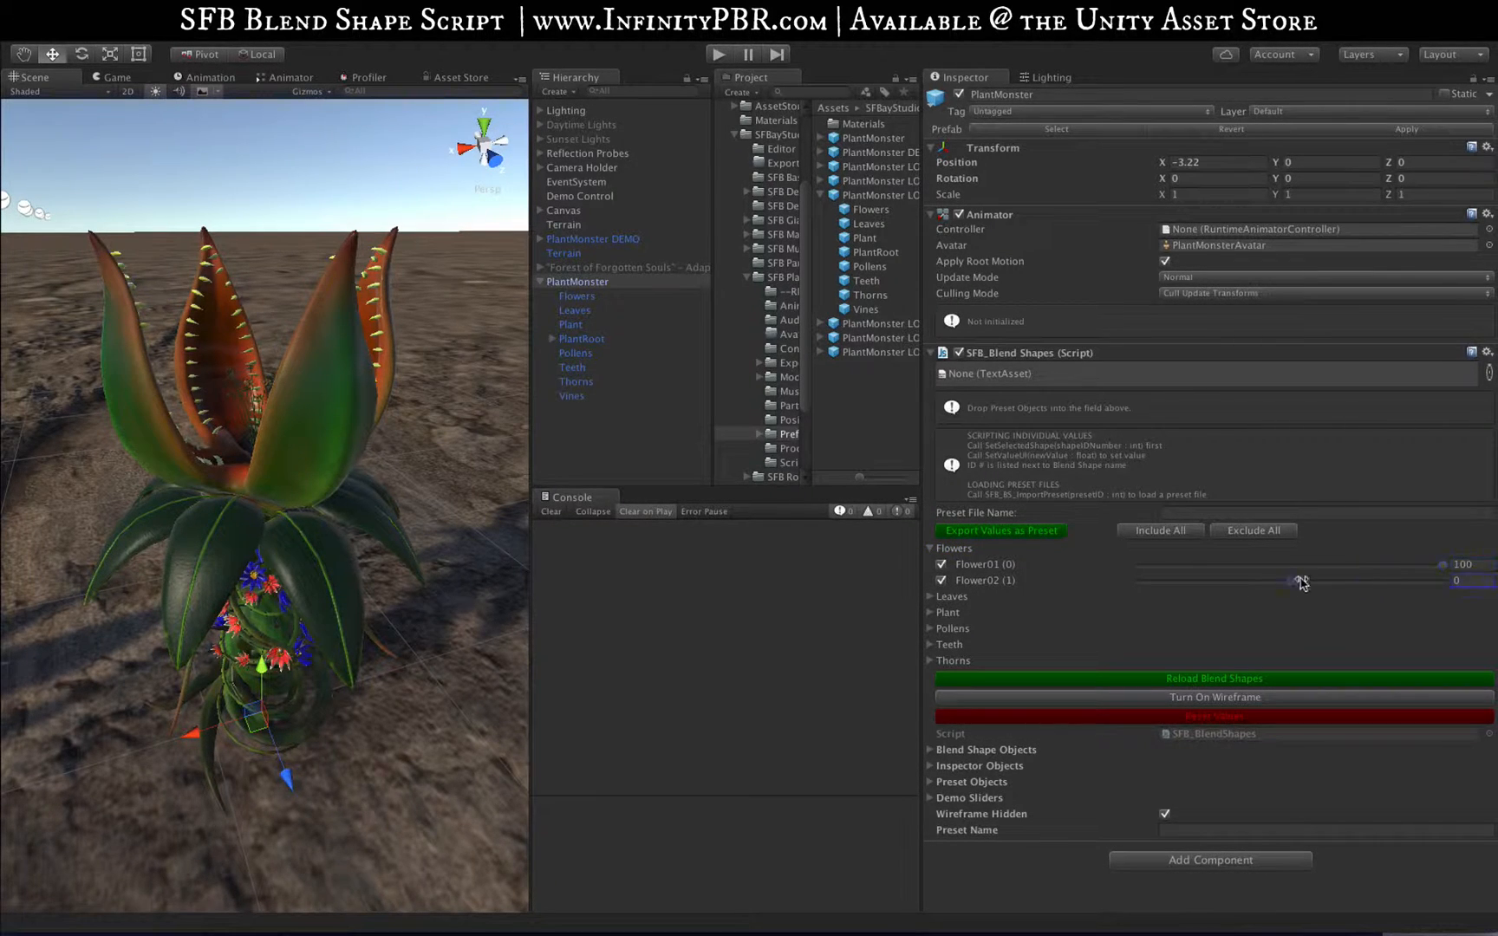
drag(1291, 581, 1443, 581)
click(931, 612)
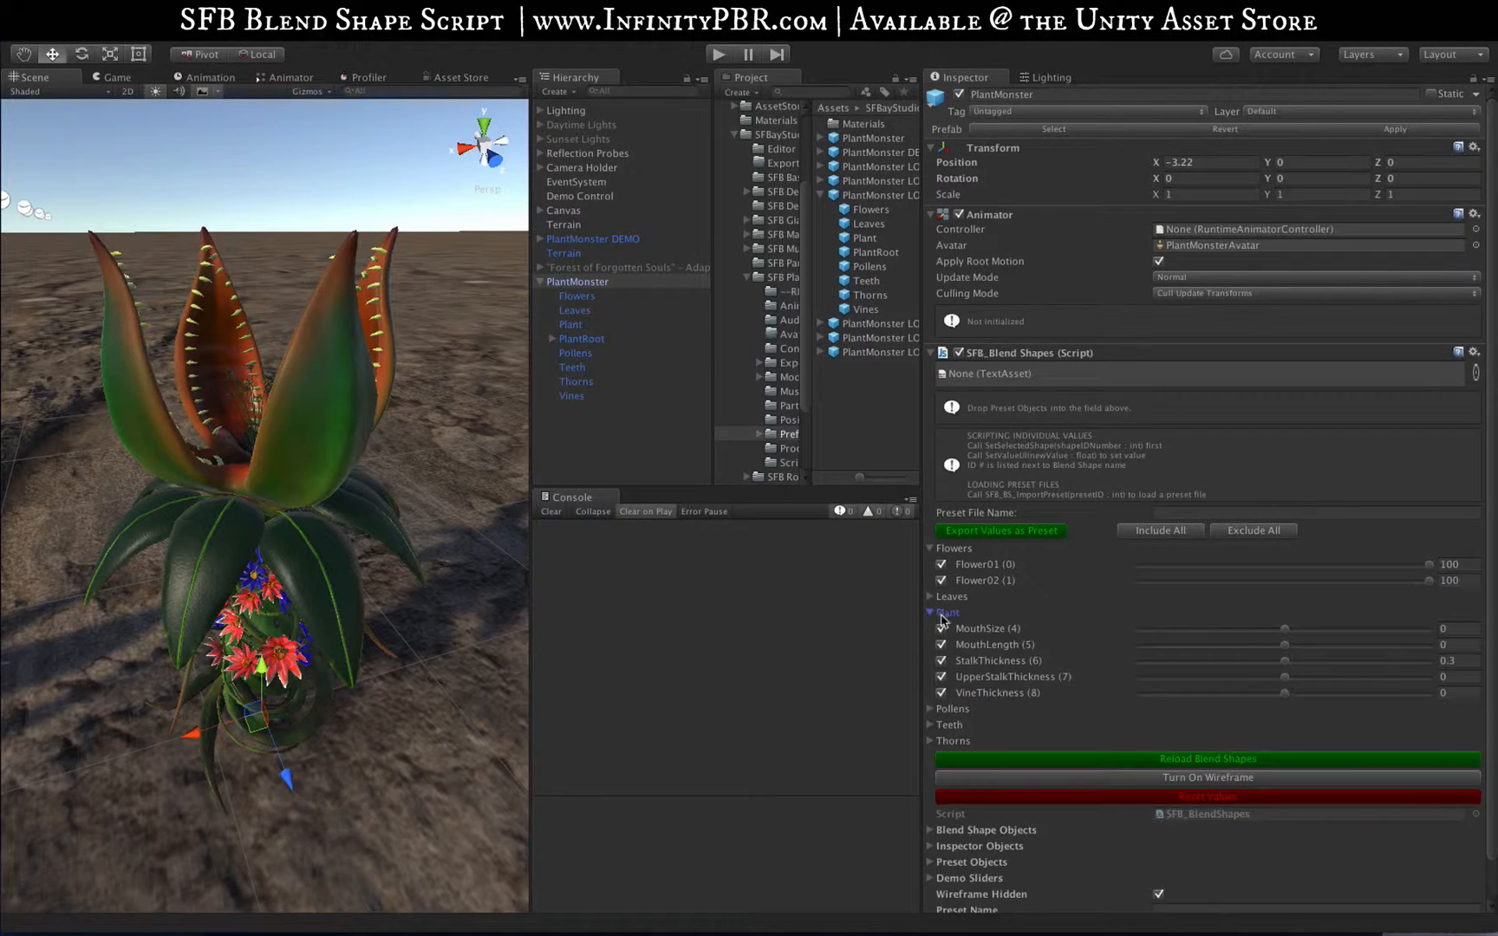
drag(1285, 629, 1430, 628)
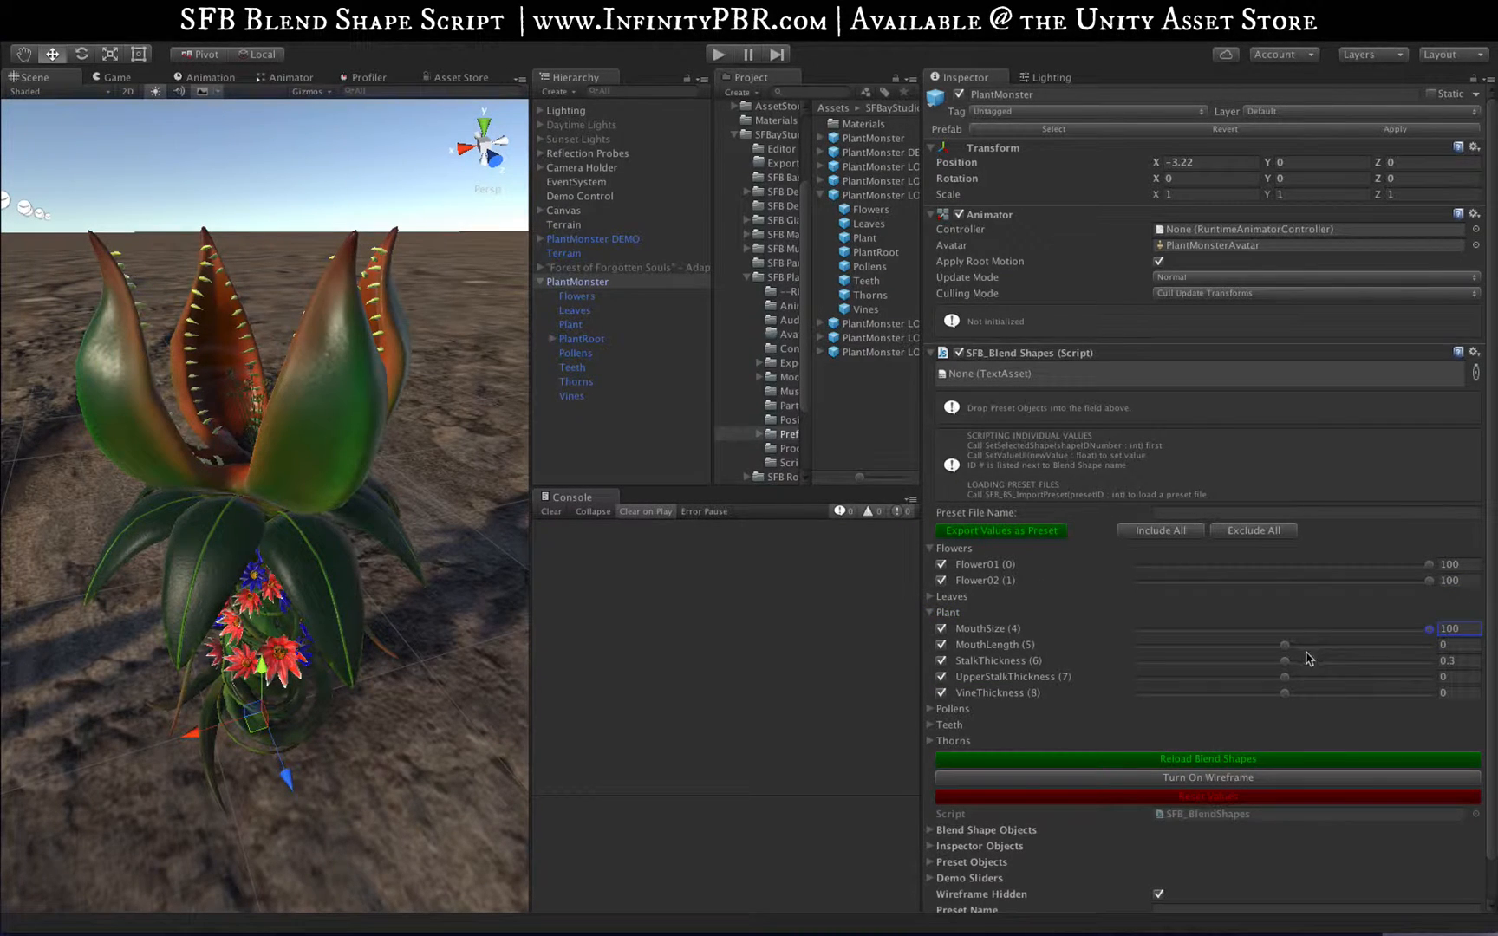
Set PlantMonster's MouthLength blend shape to 100 and view the whole plant in the scene from a lower angle
drag(1323, 644, 1430, 645)
scroll(328, 565, down, 3)
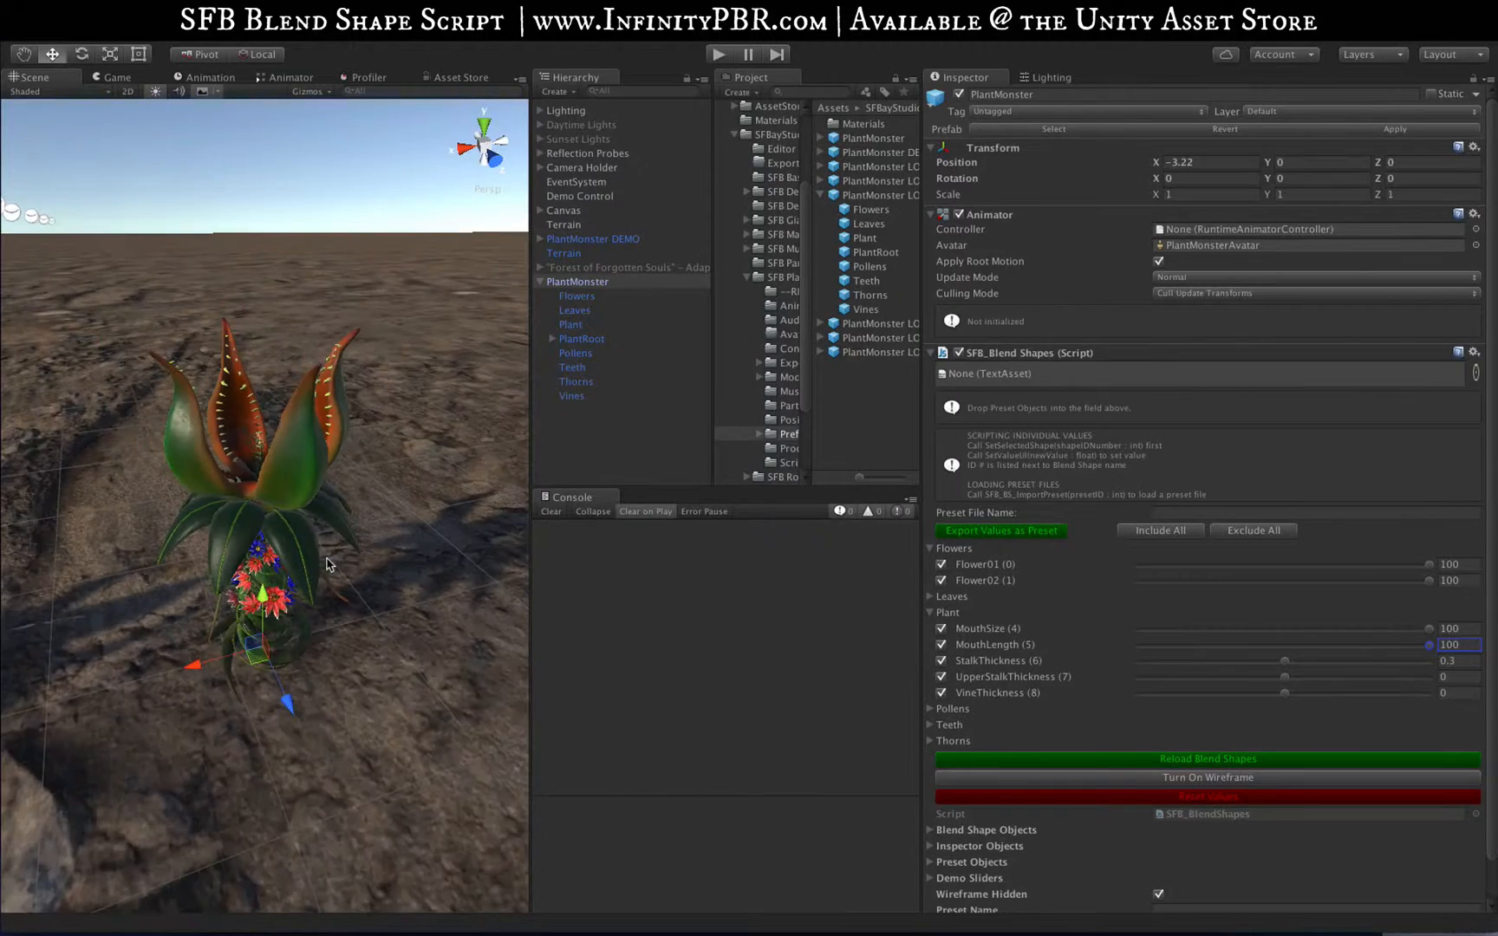
alt+drag(327, 565, 359, 521)
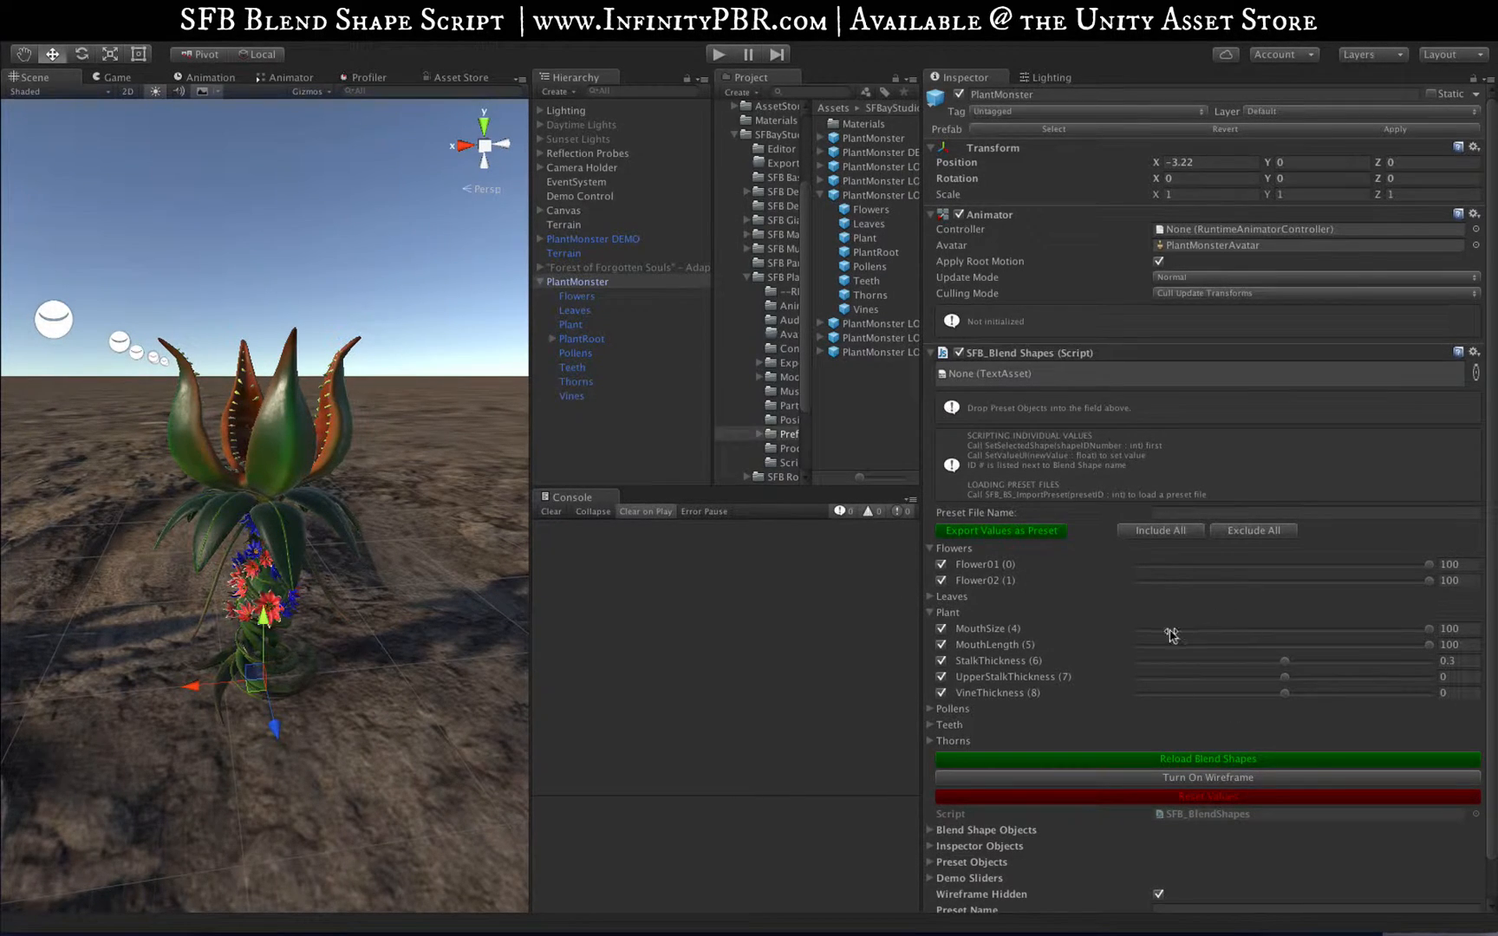
Expand the Thorns, Teeth and Pollens blend shape groups and export the current values as a preset named "Demo 1"
scroll(1116, 634, down, 2)
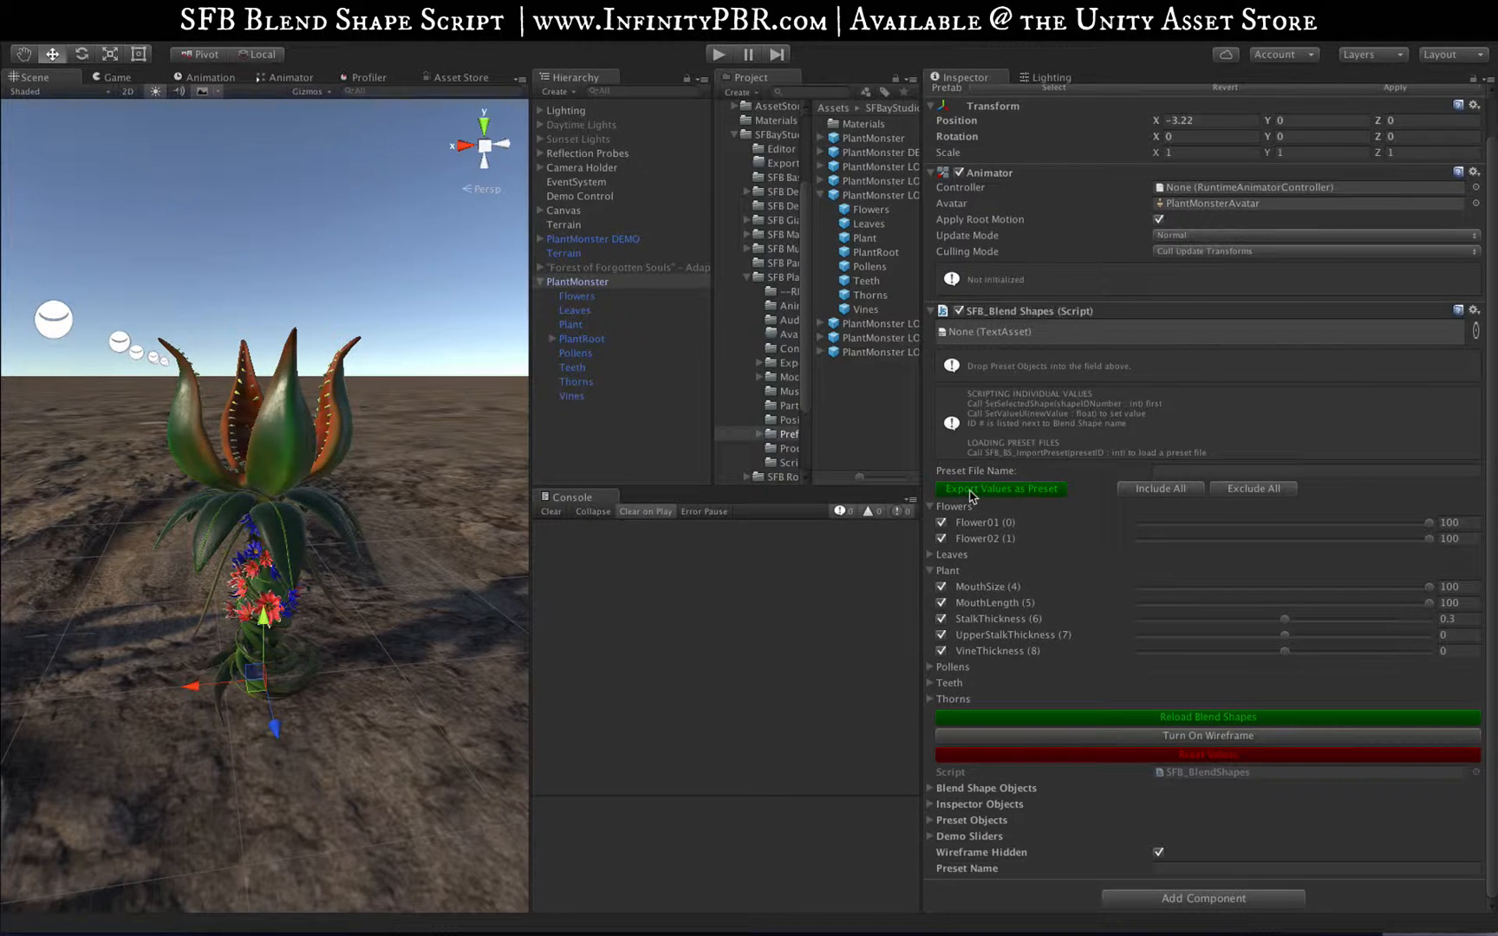
click(1235, 470)
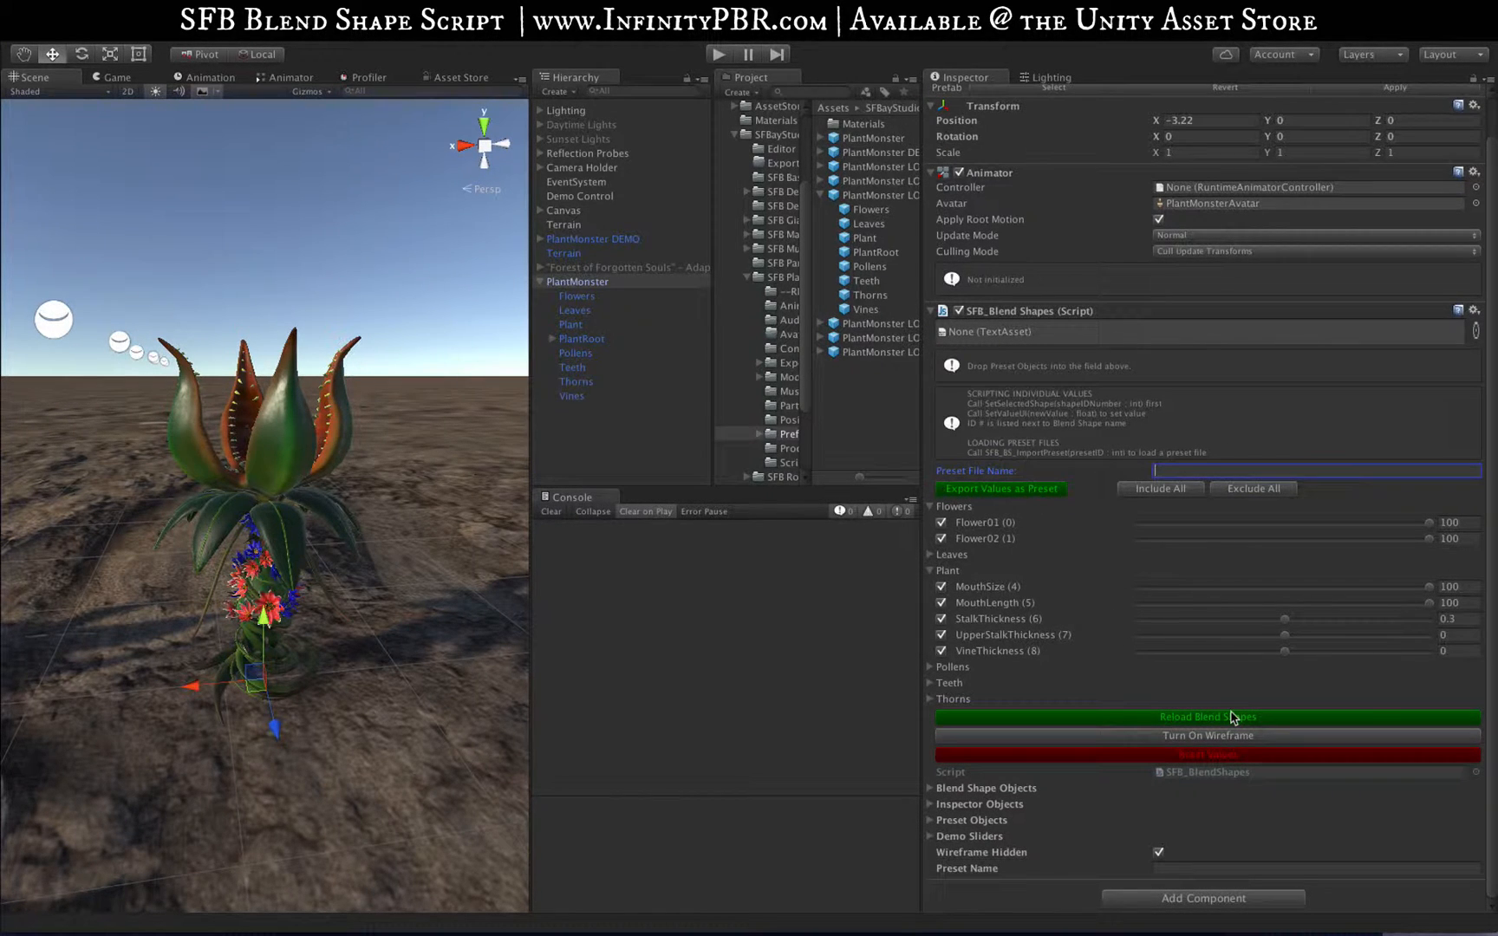
text(Demo 1)
click(930, 699)
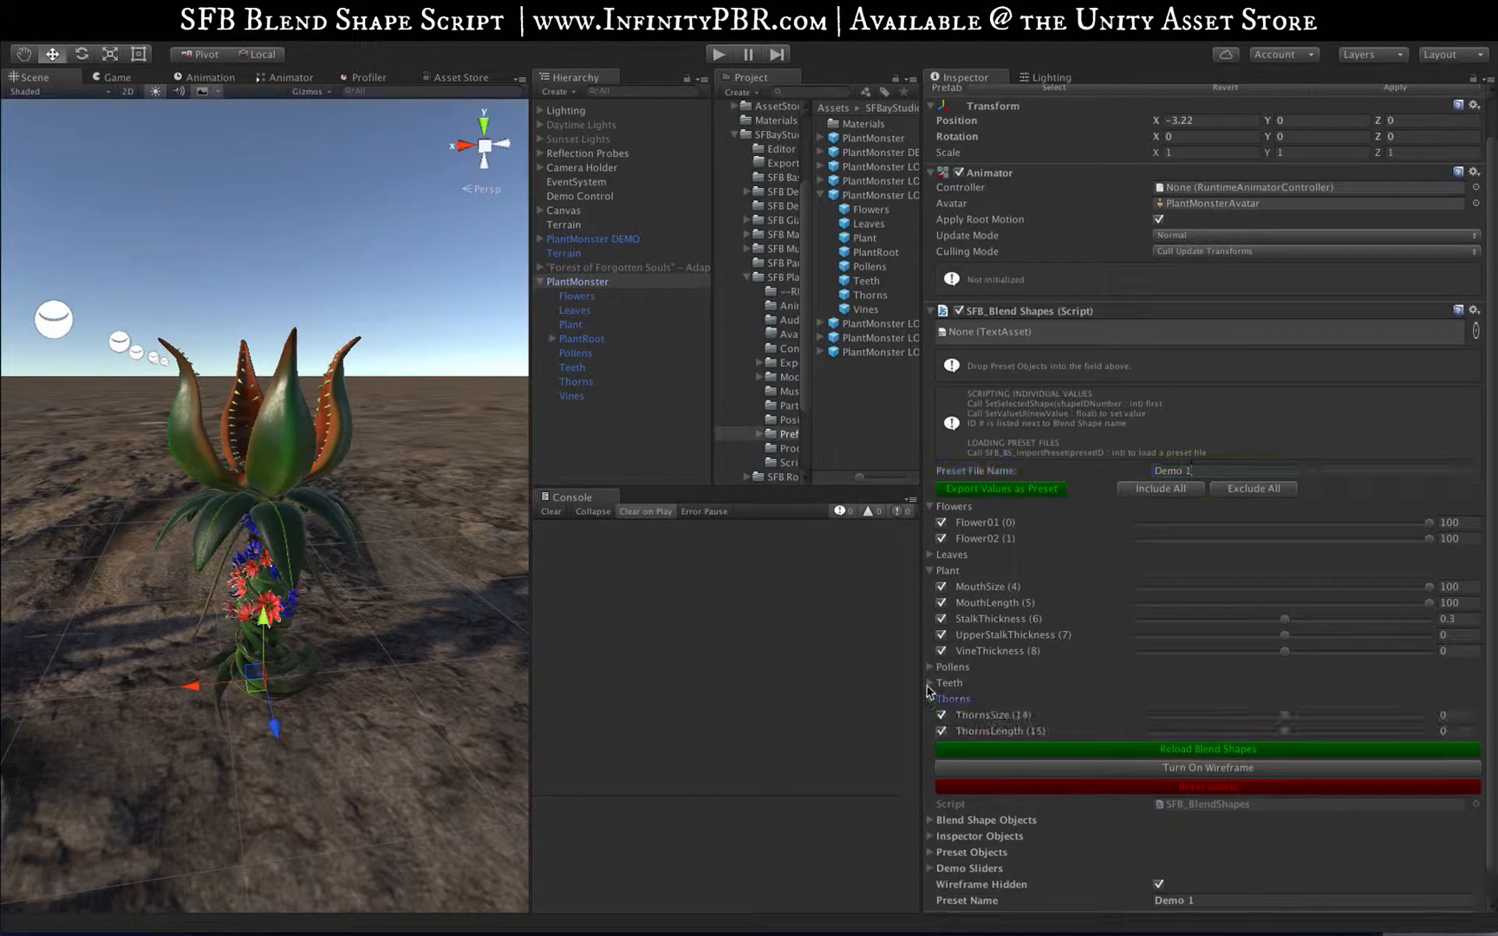
click(930, 682)
click(931, 667)
scroll(1066, 713, down, 2)
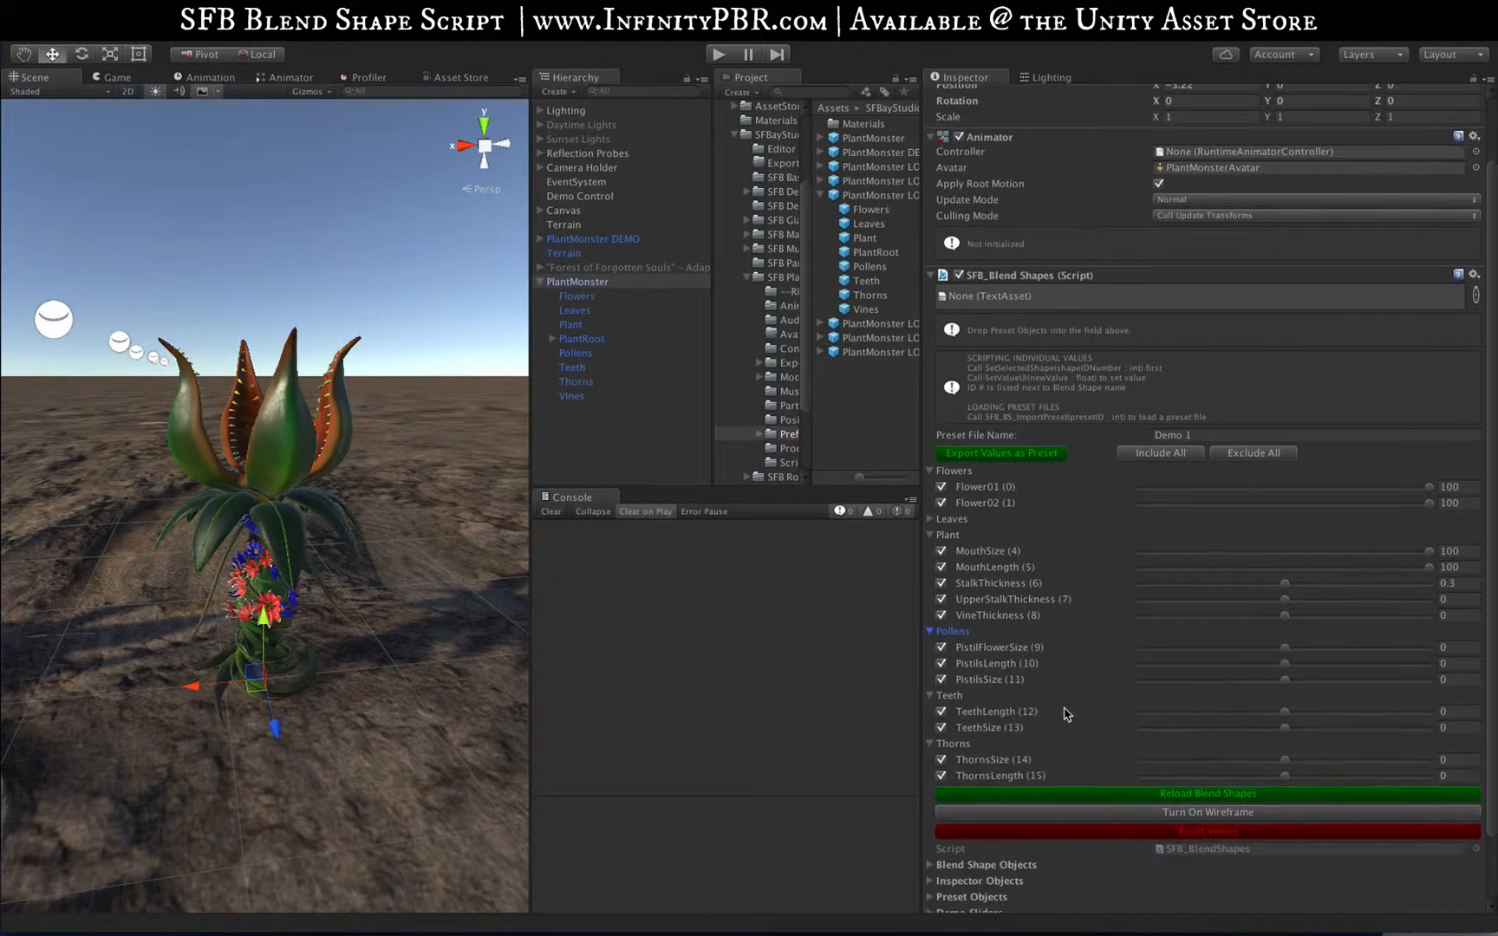
click(980, 461)
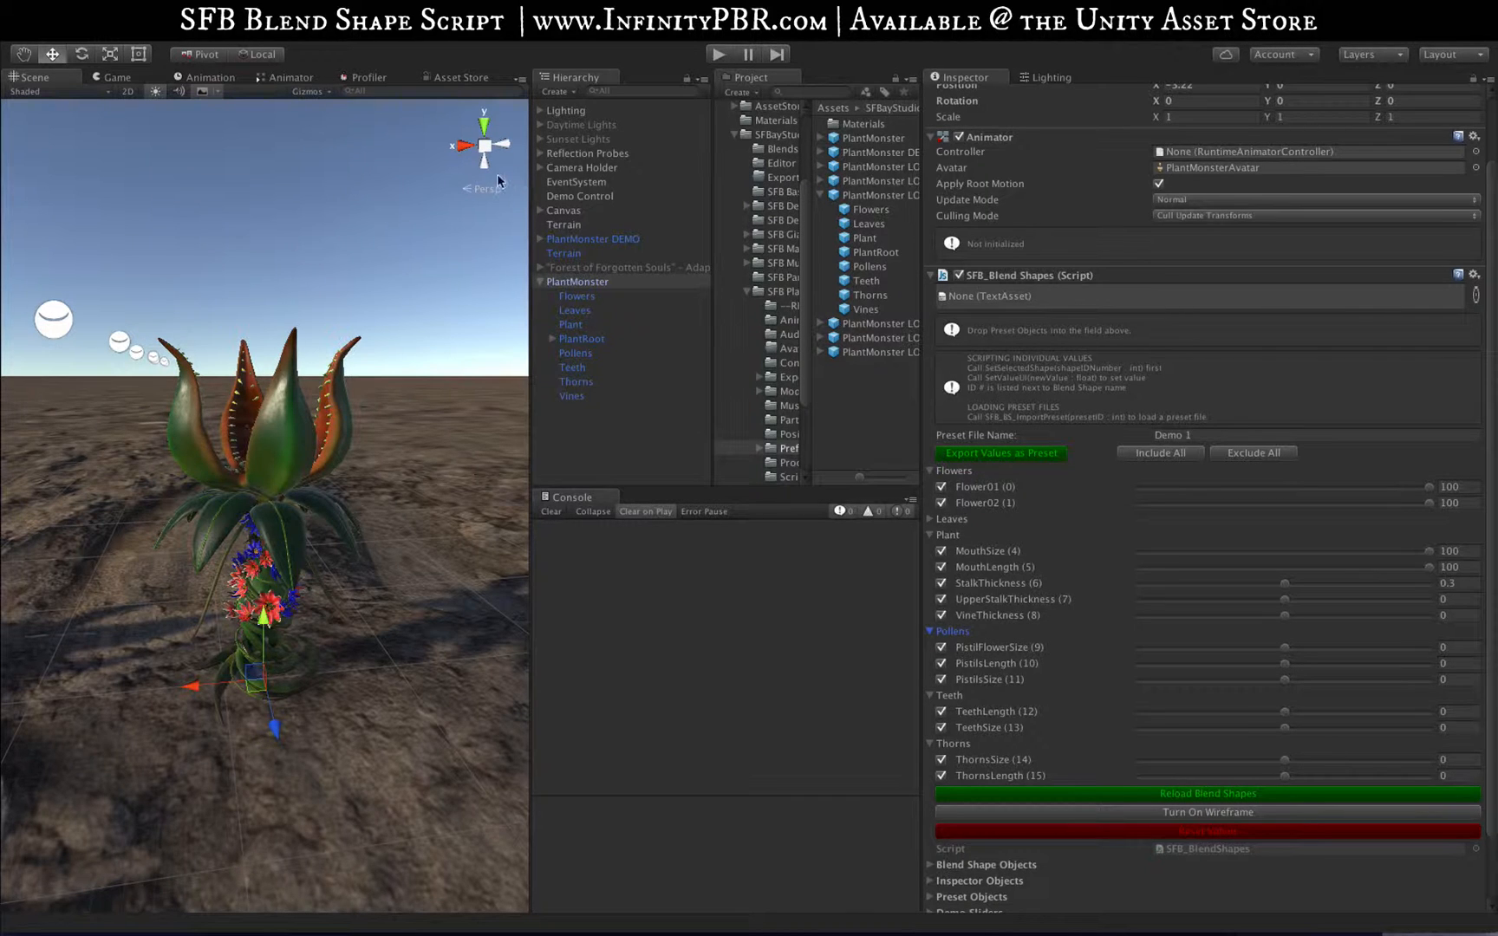
Widen the Project window and its folder column, and view the Demo 10 preset file's contents in the Blendshape Preset Files folder
drag(526, 172, 439, 179)
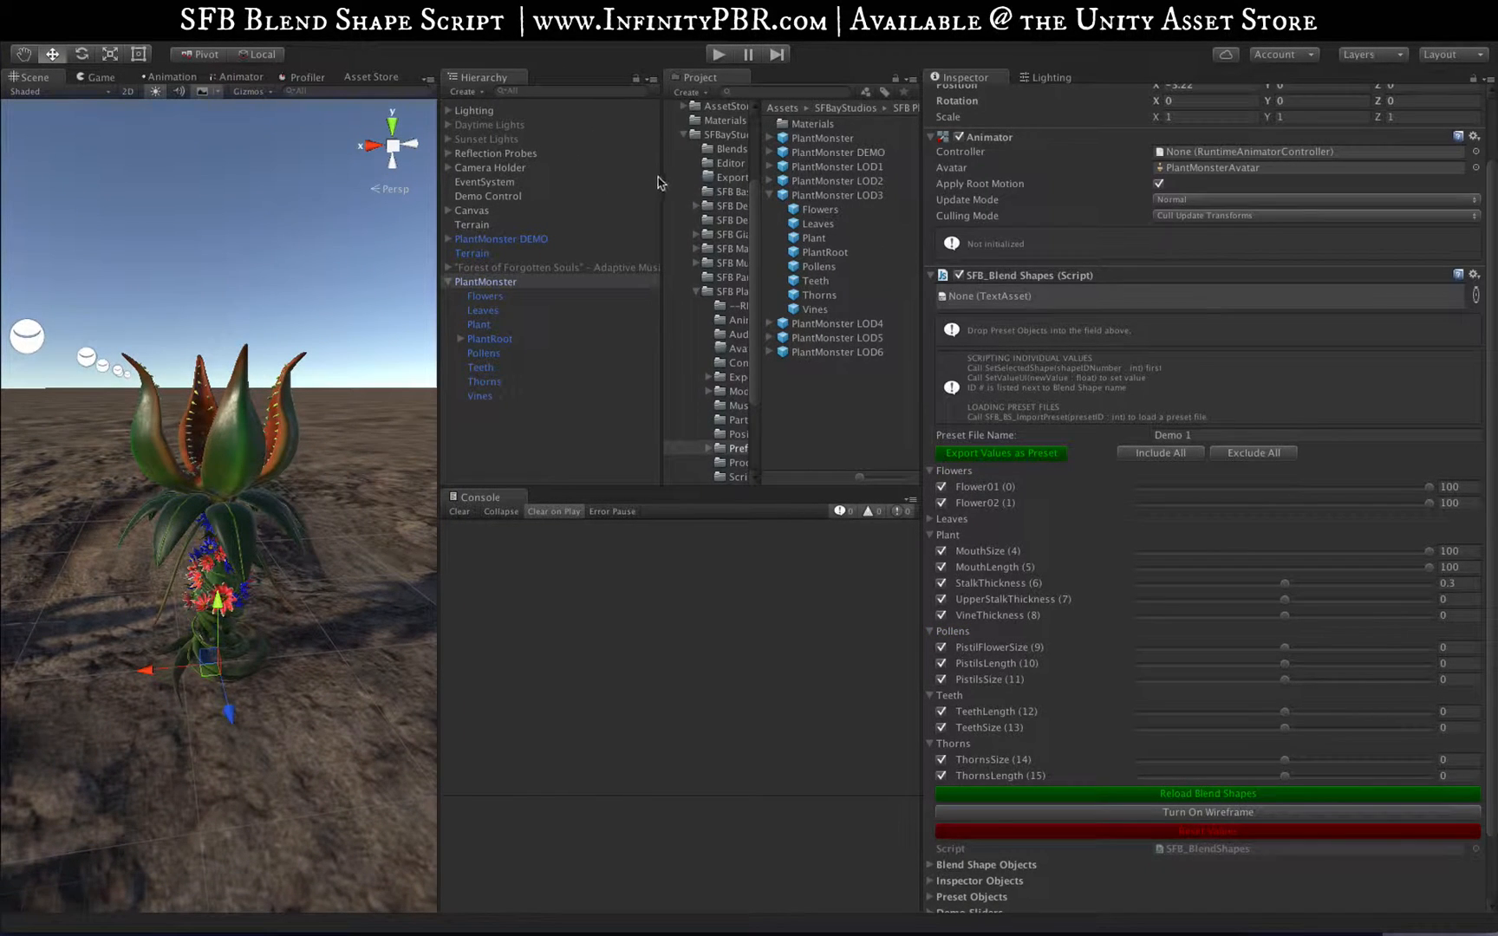
drag(662, 182, 568, 183)
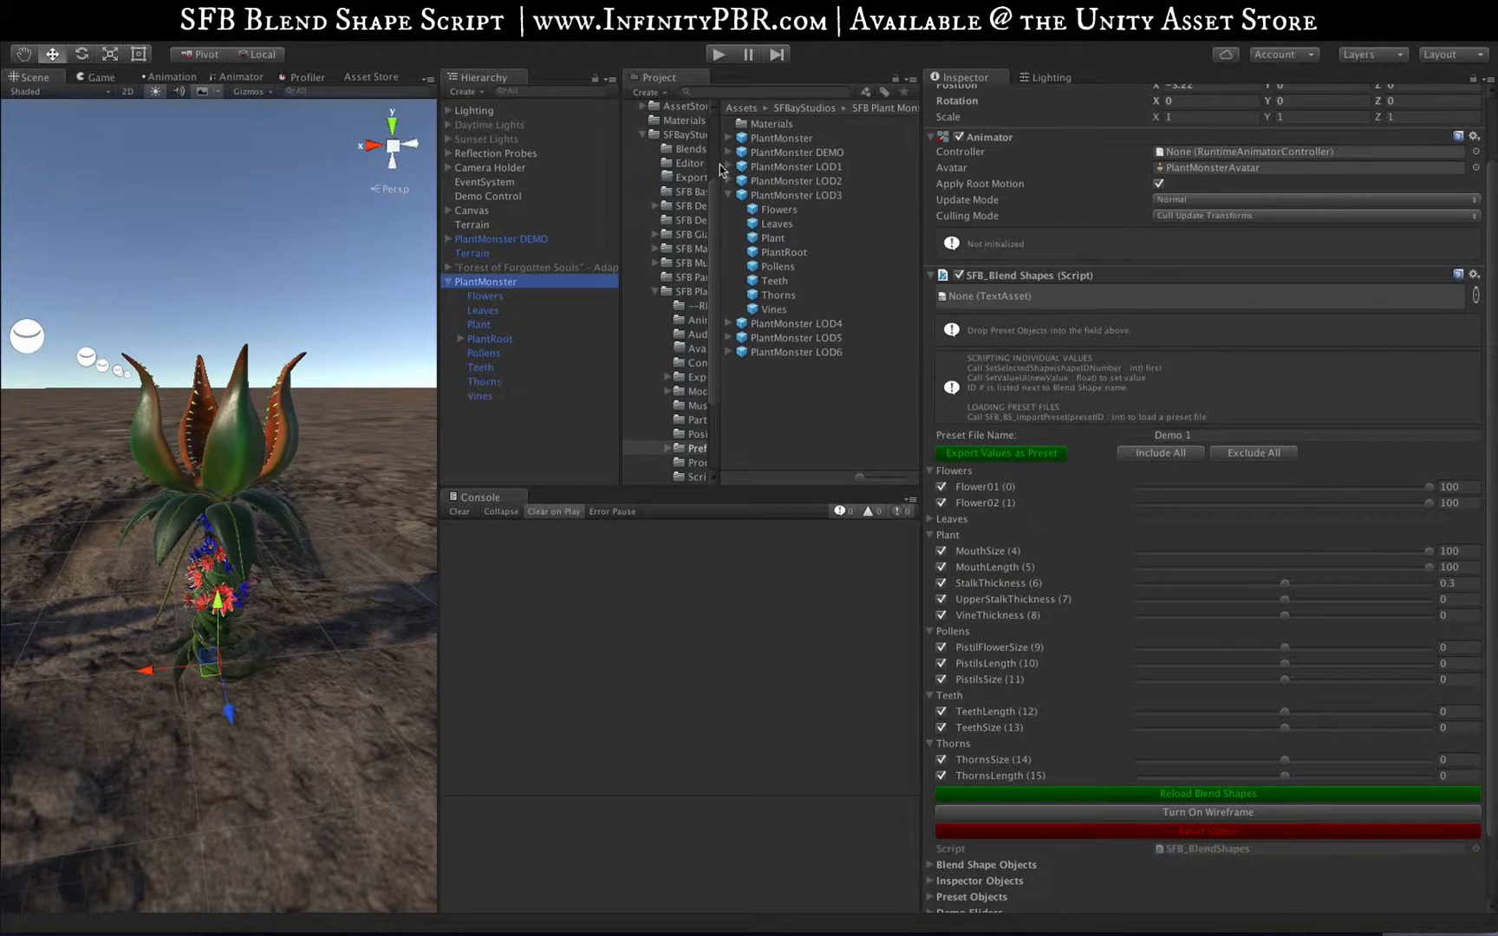
drag(719, 169, 783, 167)
click(720, 148)
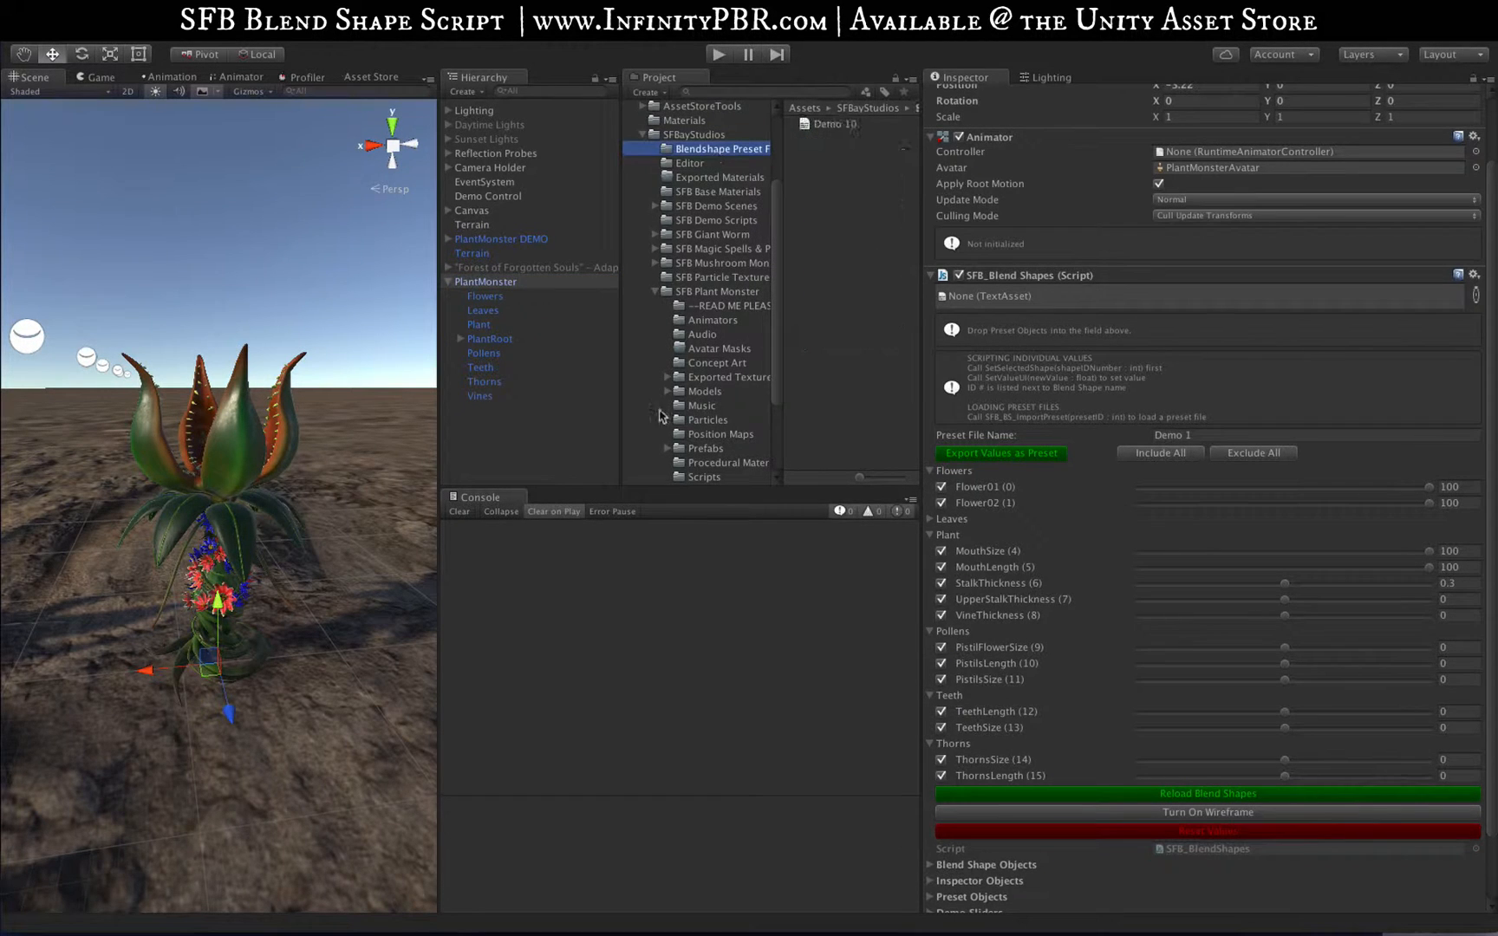
click(826, 127)
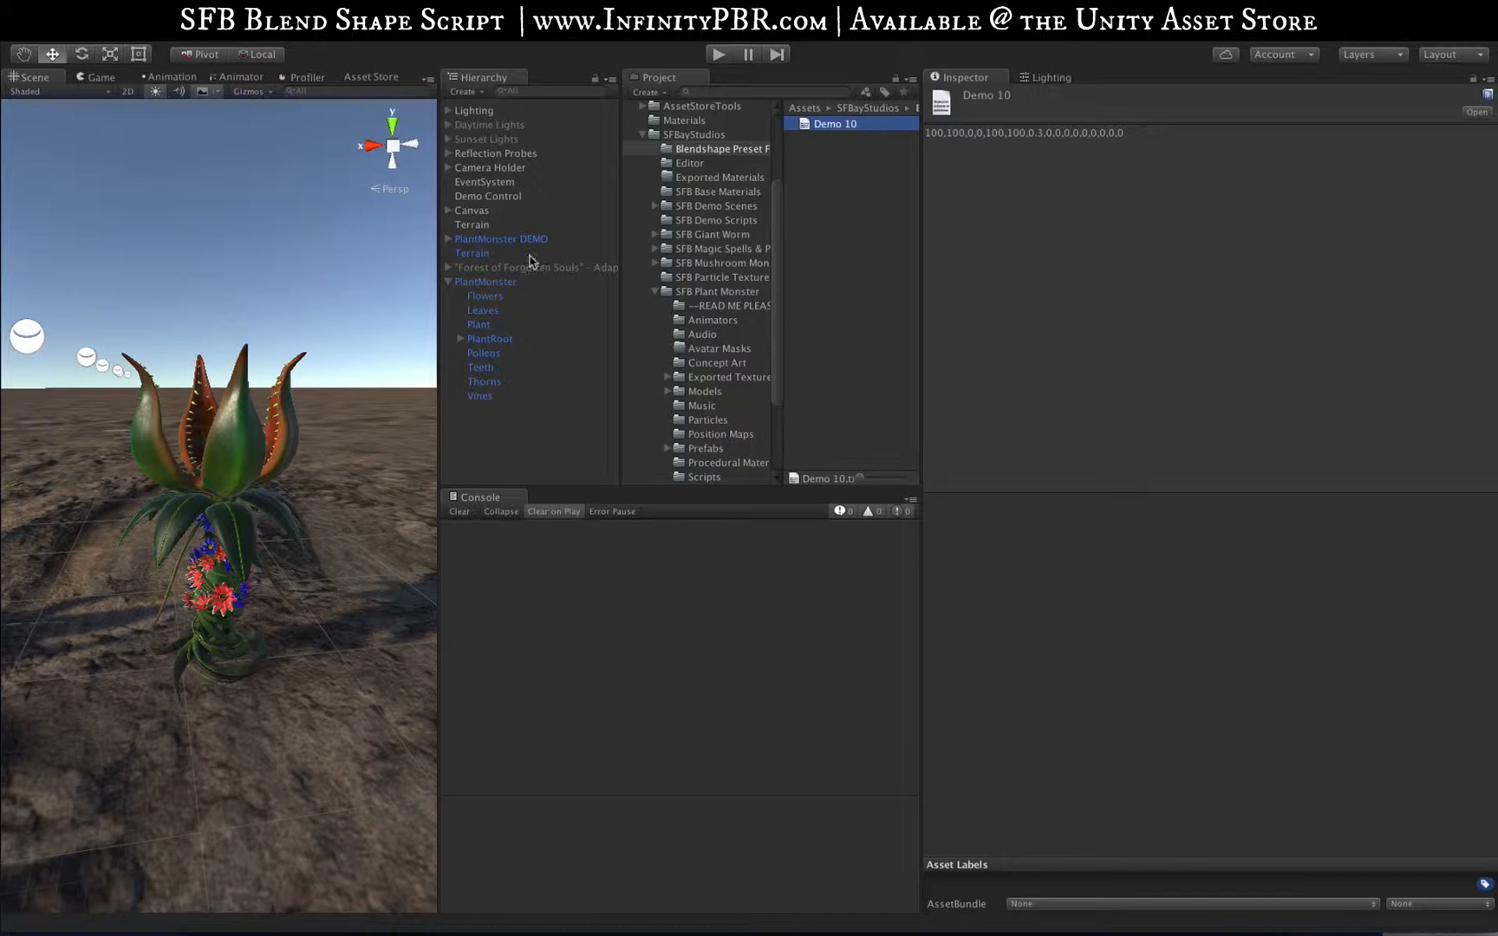
Shorten PlantMonster's preset file name to "Demo" and export the blend shape values as a preset again
click(499, 283)
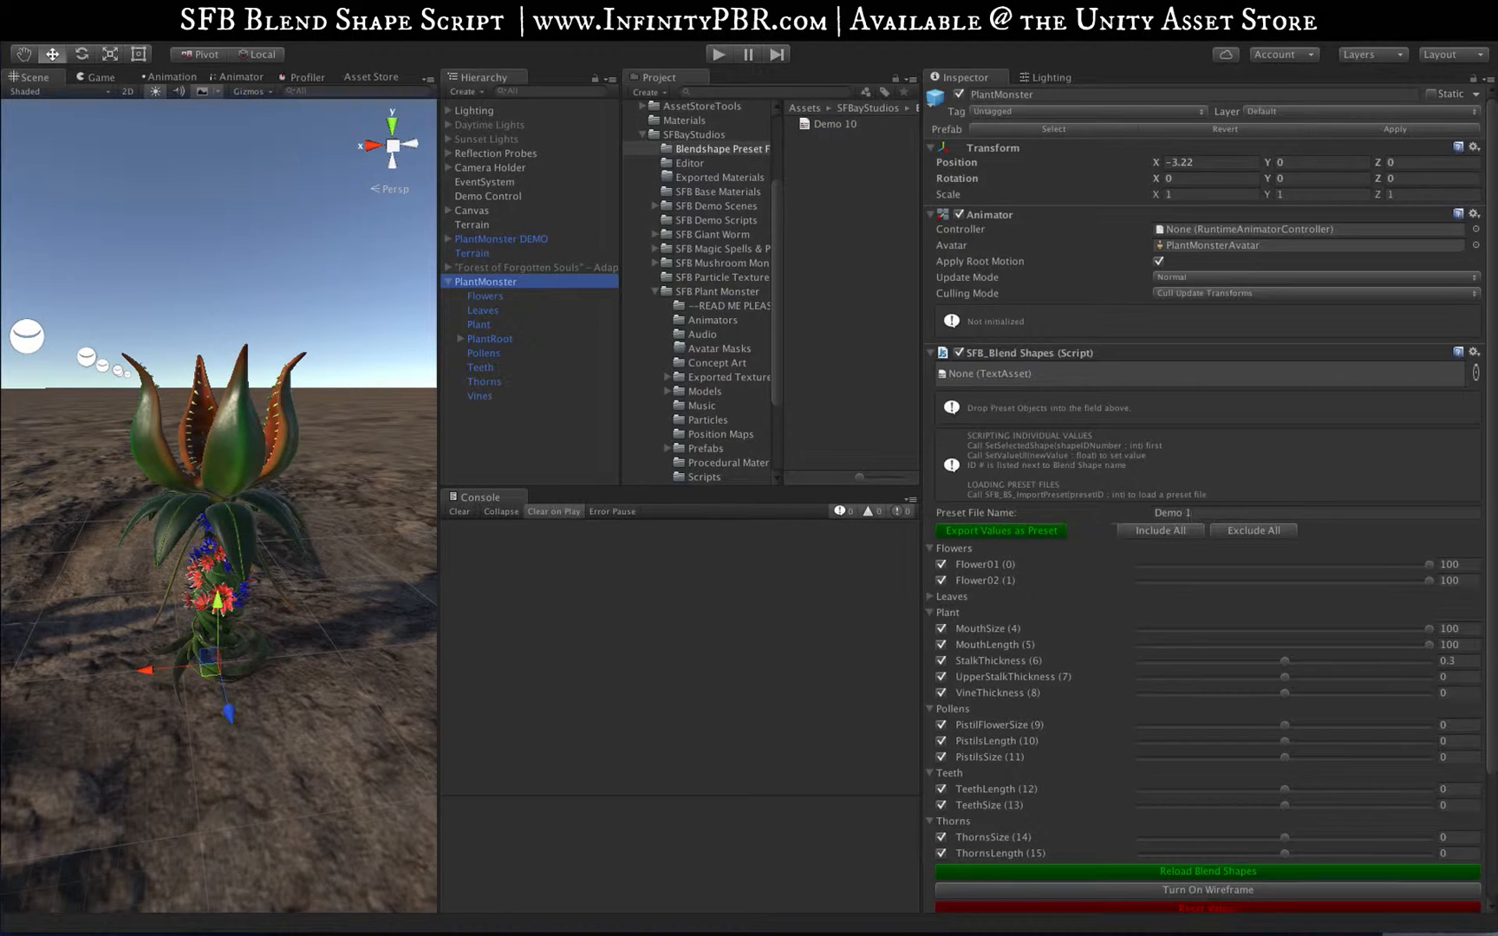
click(1225, 511)
click(1224, 512)
key(BackSpace)
key(BackSpace)
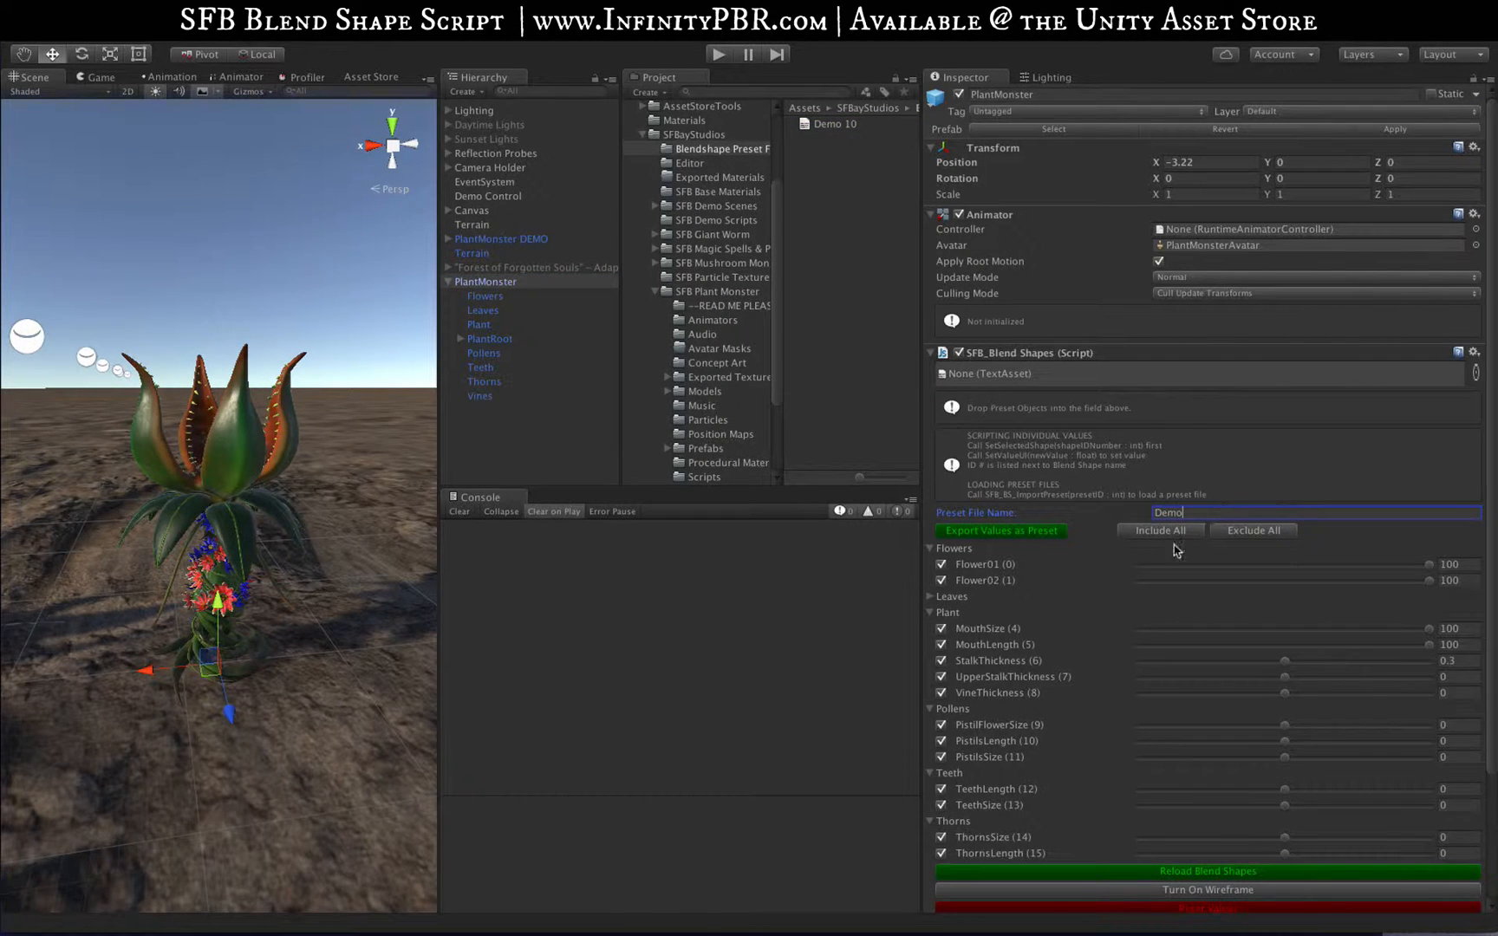
click(1022, 533)
Delete the Demo 10 preset asset and view the contents of the Demo0 preset file
click(828, 126)
right_click(828, 126)
click(860, 183)
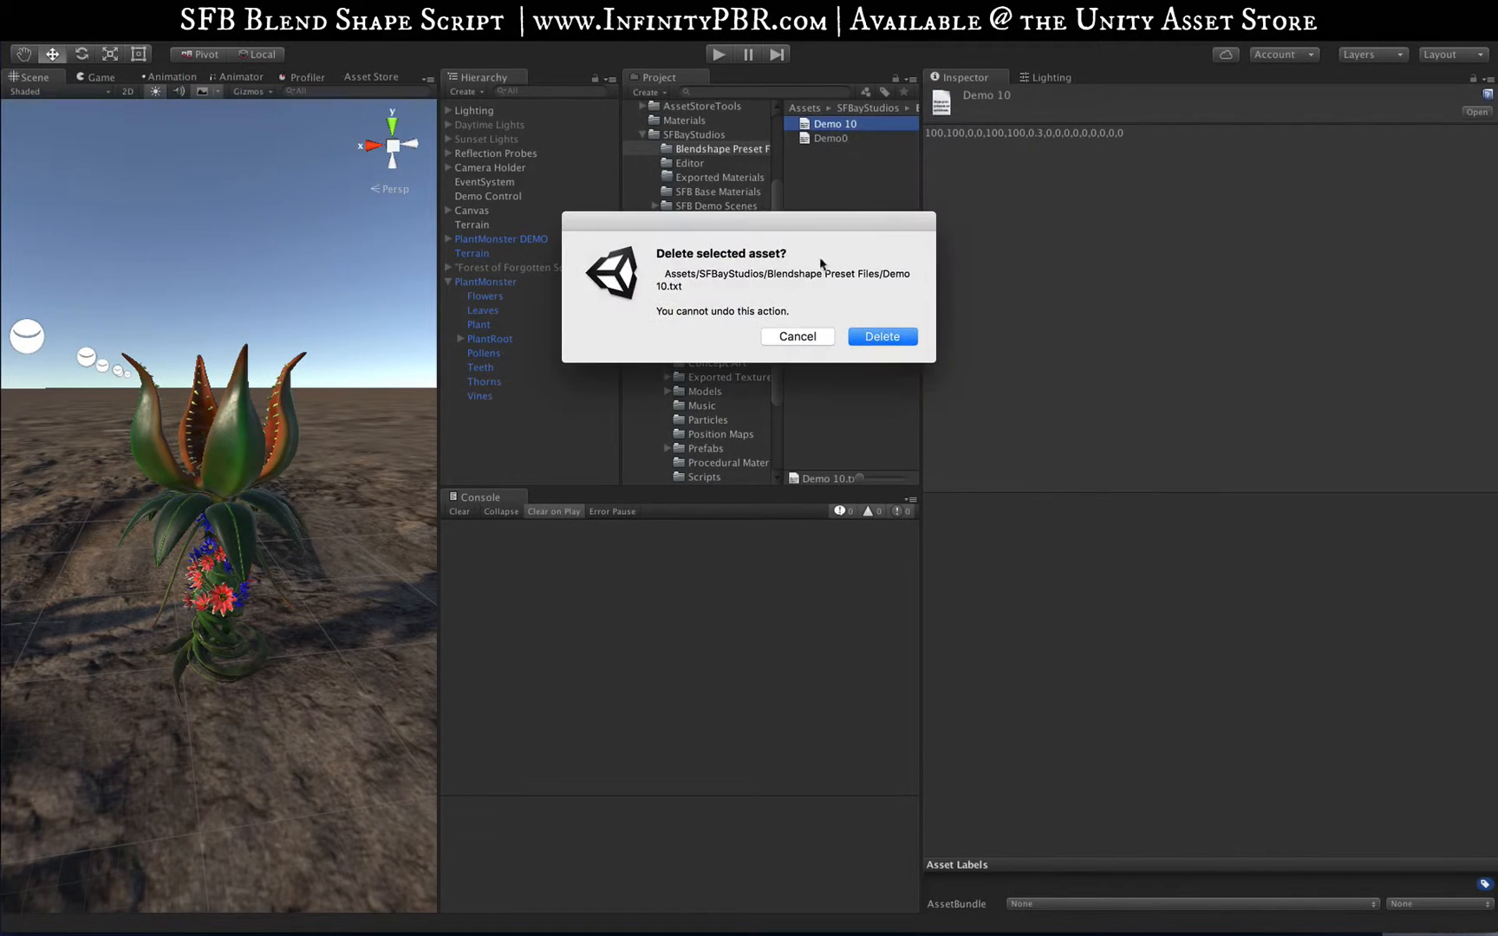
click(880, 336)
click(830, 124)
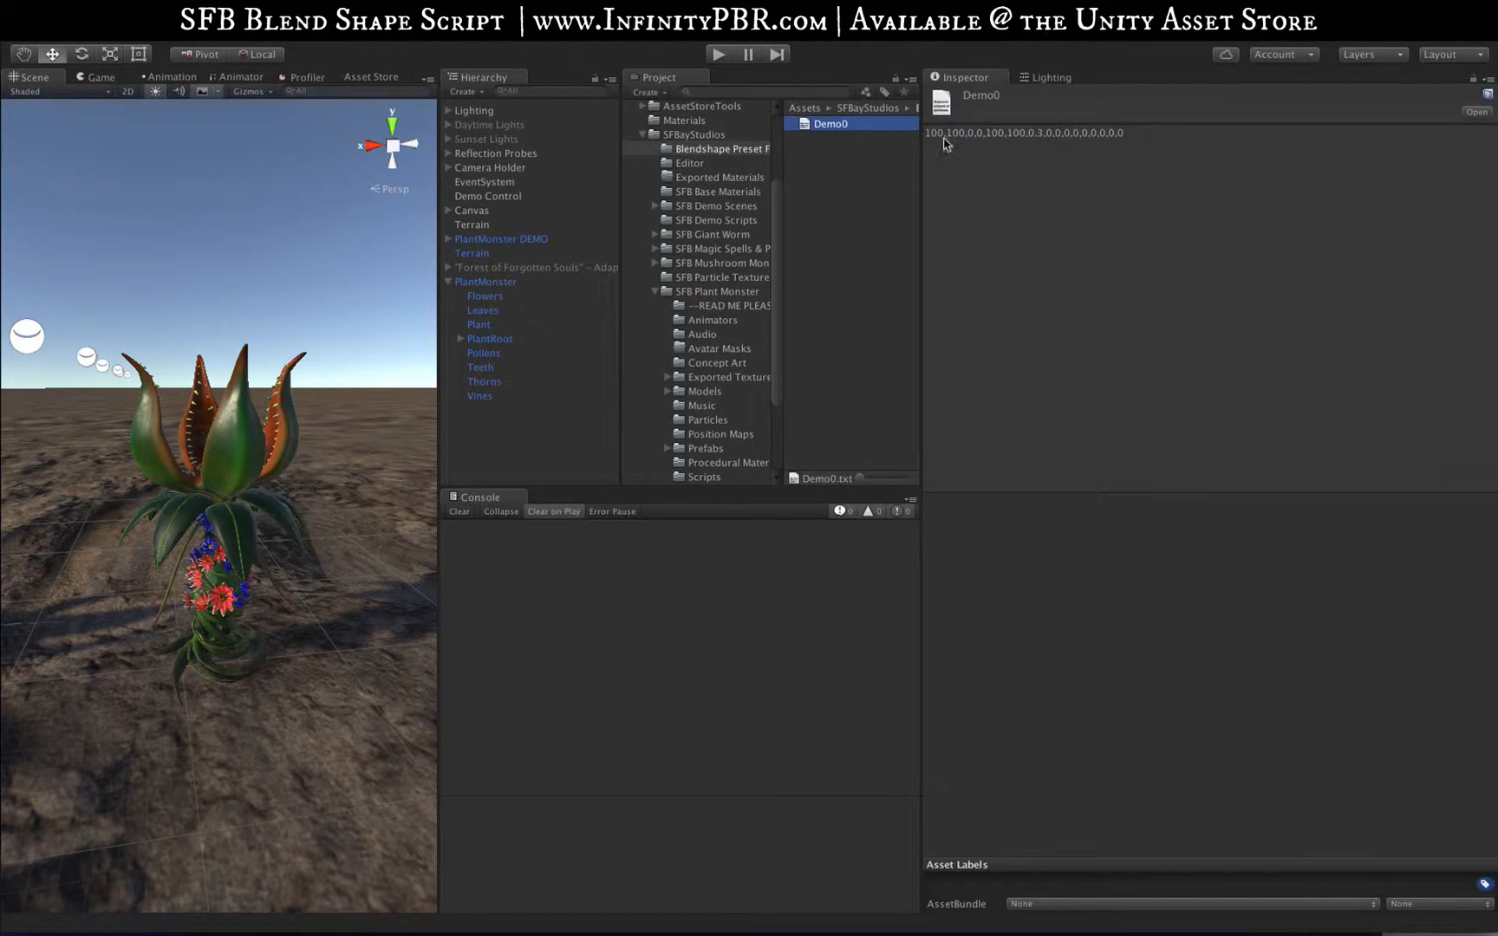
Set PlantMonster's Flower01, Flower02, MouthSize and MouthLength blend shapes to -100 and export them as another Demo preset
click(505, 283)
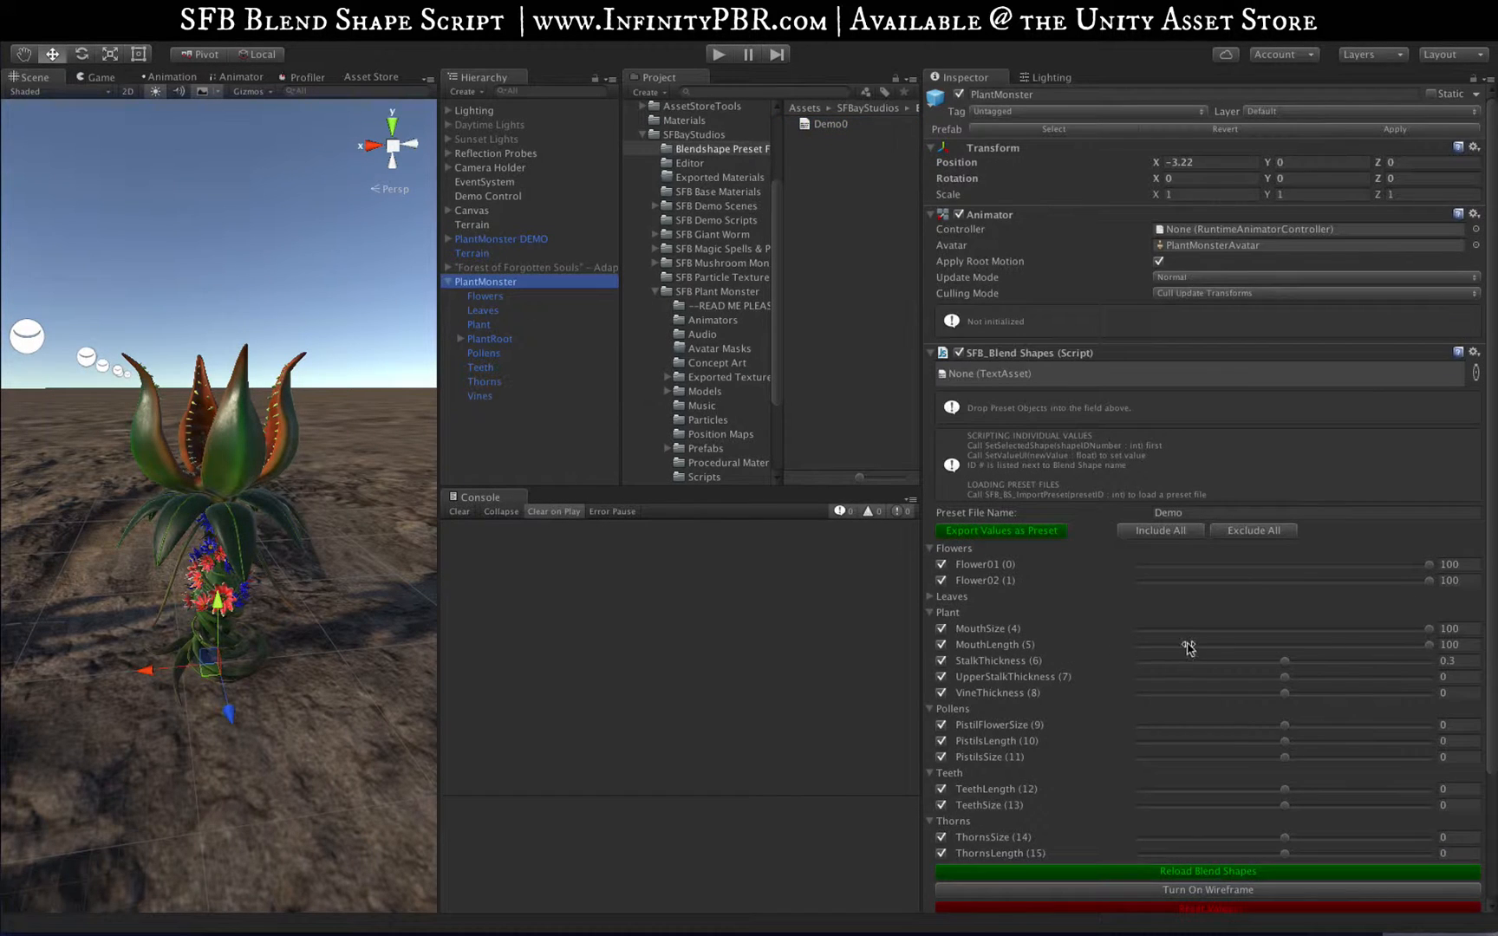
drag(1255, 565, 1080, 580)
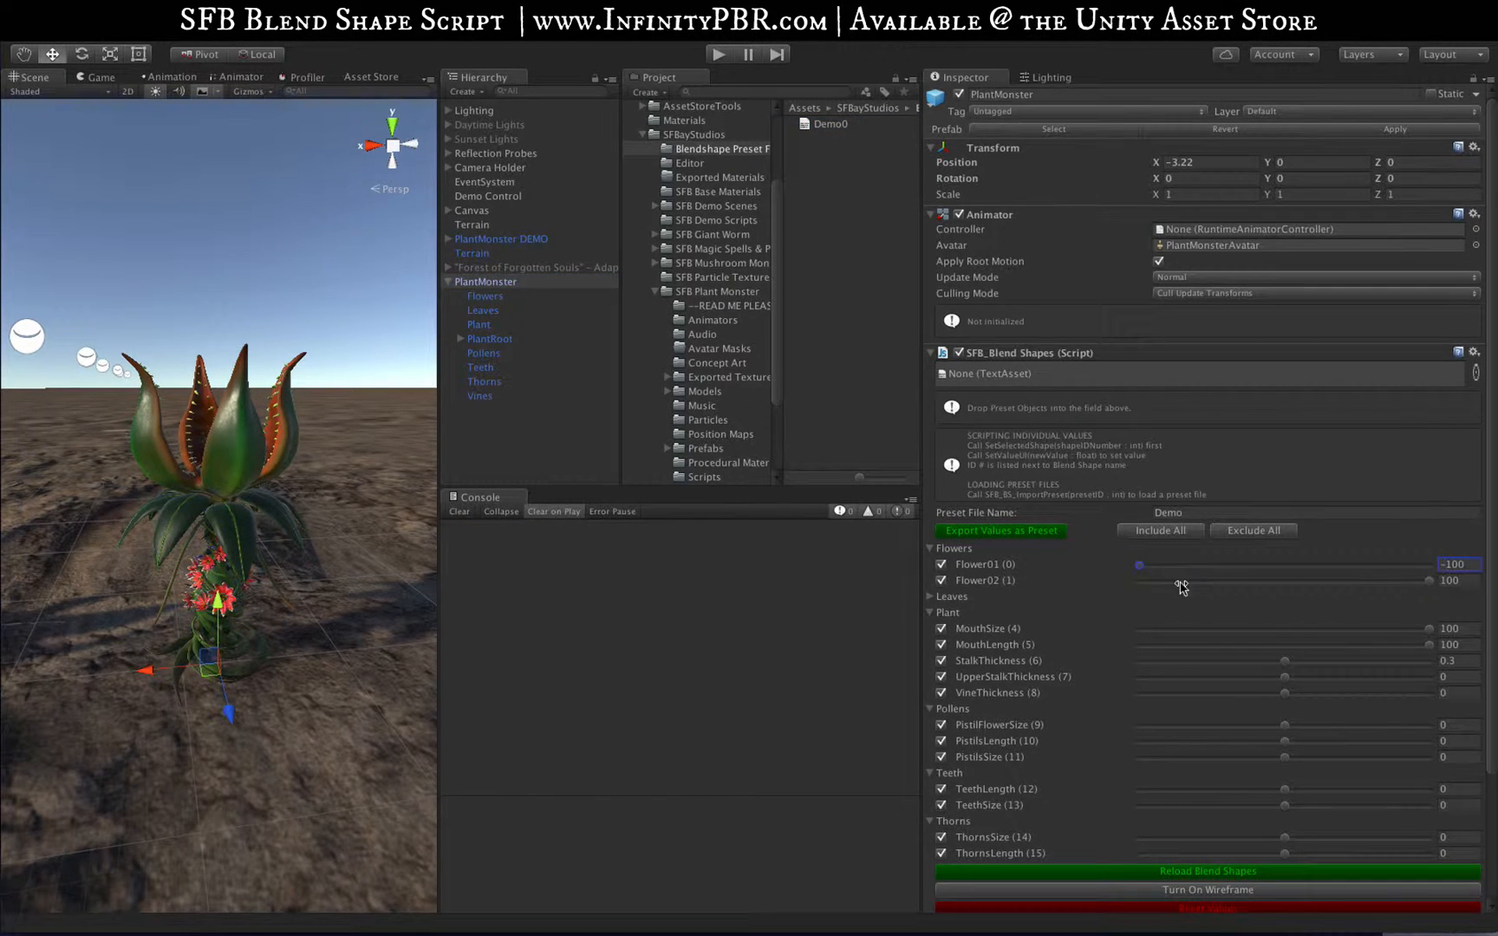
drag(1179, 580, 1044, 590)
drag(1244, 629, 1077, 640)
drag(1177, 648, 1030, 652)
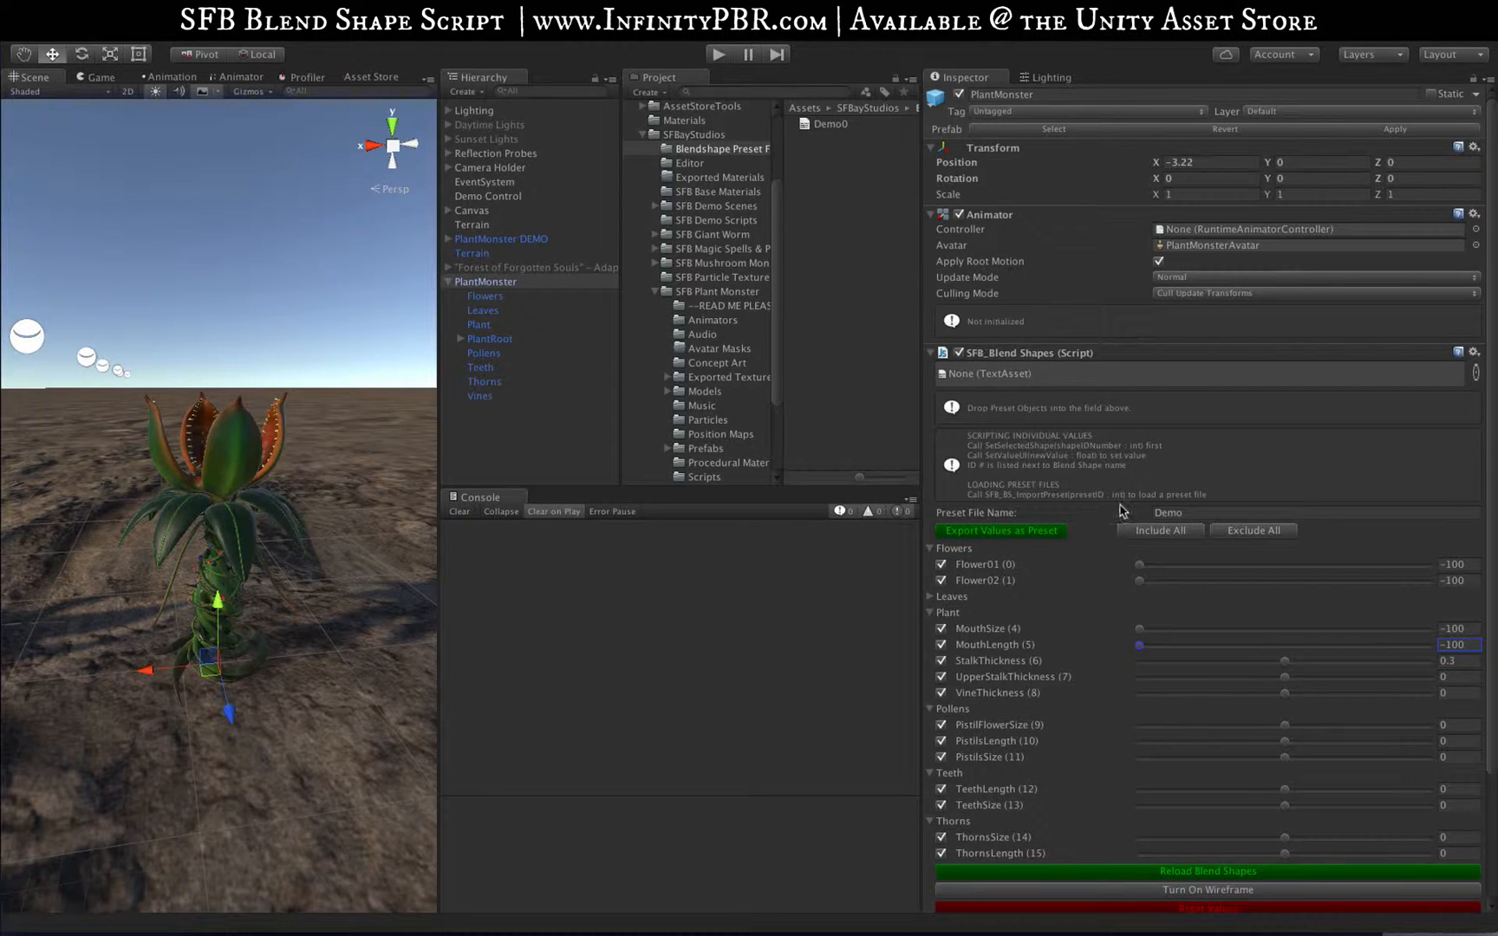
click(949, 534)
Set VineThickness to 97.5, UpperStalkThickness to -70.5 and StalkThickness to -100, and export the values as a third Demo preset
drag(1285, 692, 1425, 693)
drag(1227, 677, 1120, 662)
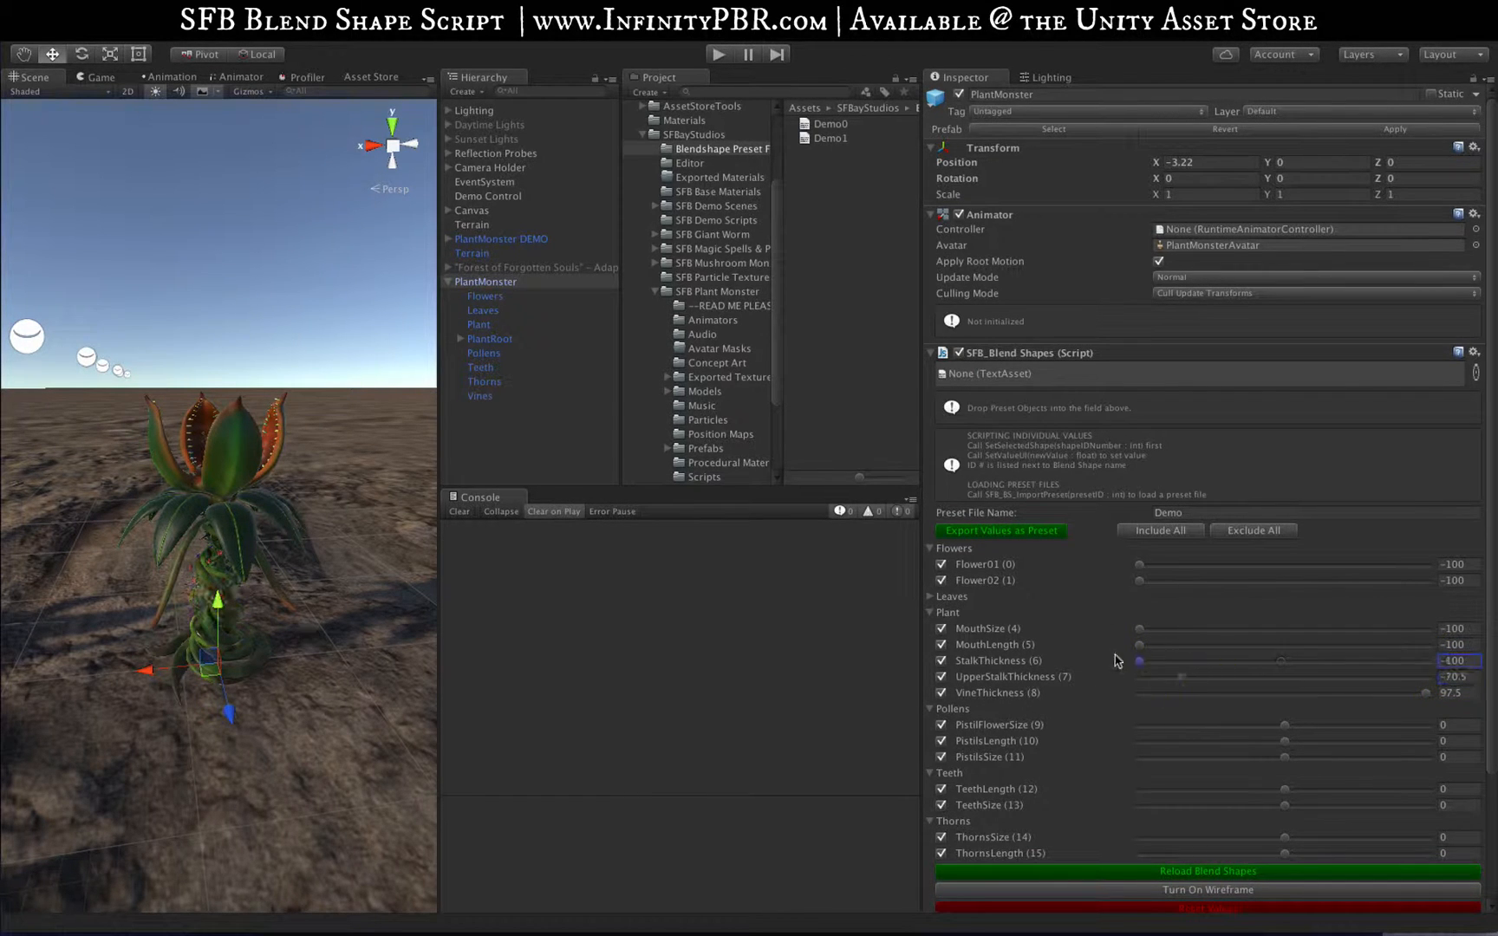
click(999, 532)
Exclude all blend shapes from export, set Flower01 and Flower02 to 100, and include only those two
click(1259, 531)
drag(1128, 570, 1494, 544)
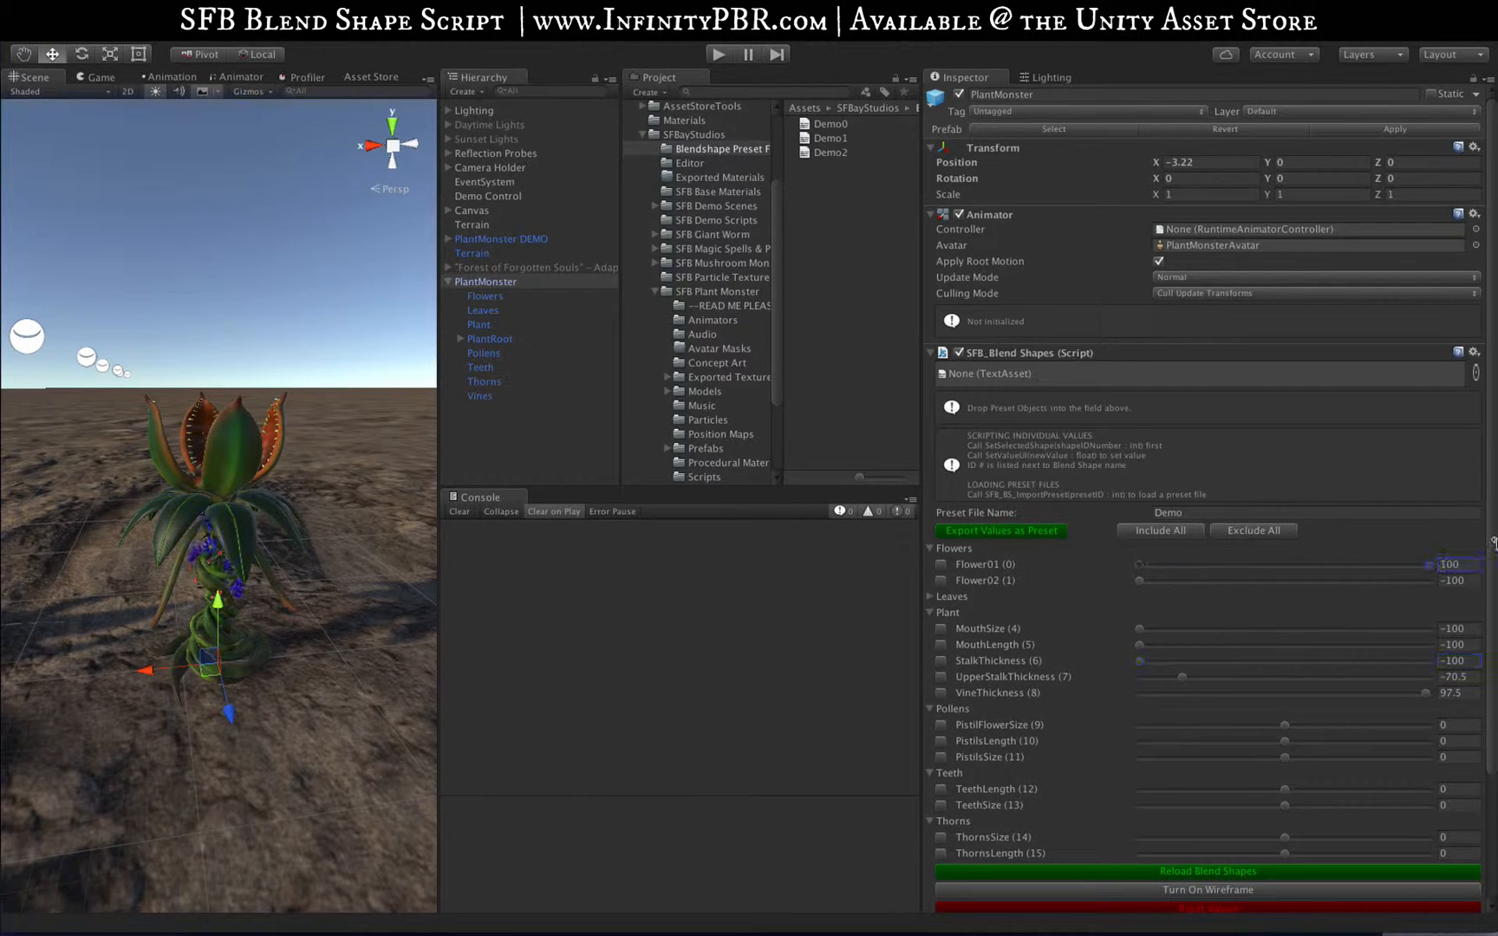
drag(1384, 583, 1473, 580)
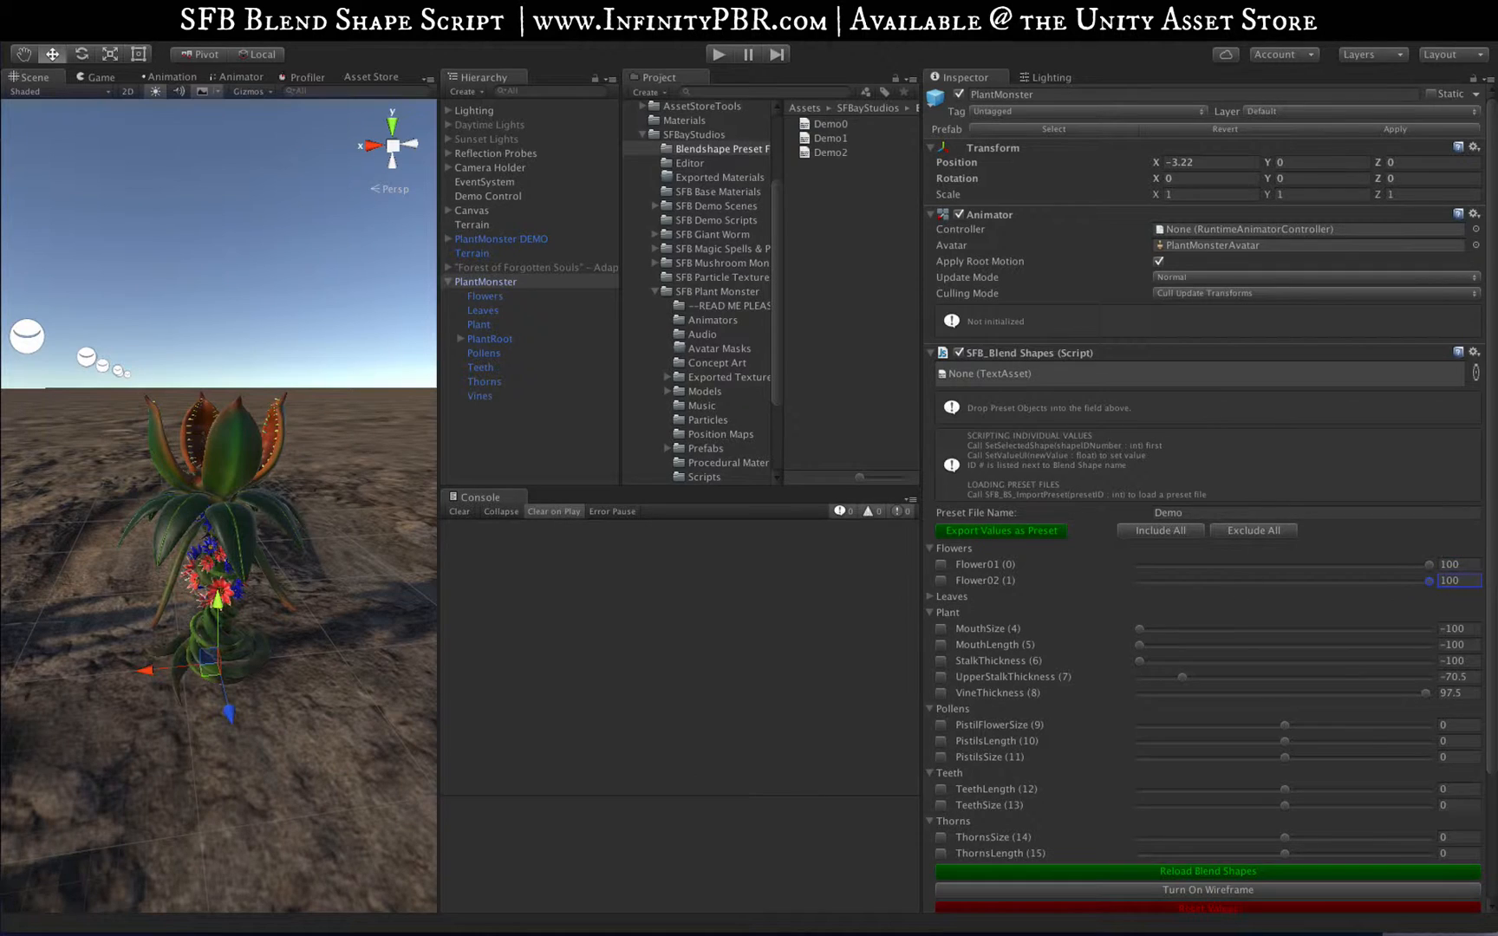
click(941, 564)
click(942, 580)
Export the included flower values as a preset named "DemoFlower" and view the contents of the exported file
click(1261, 511)
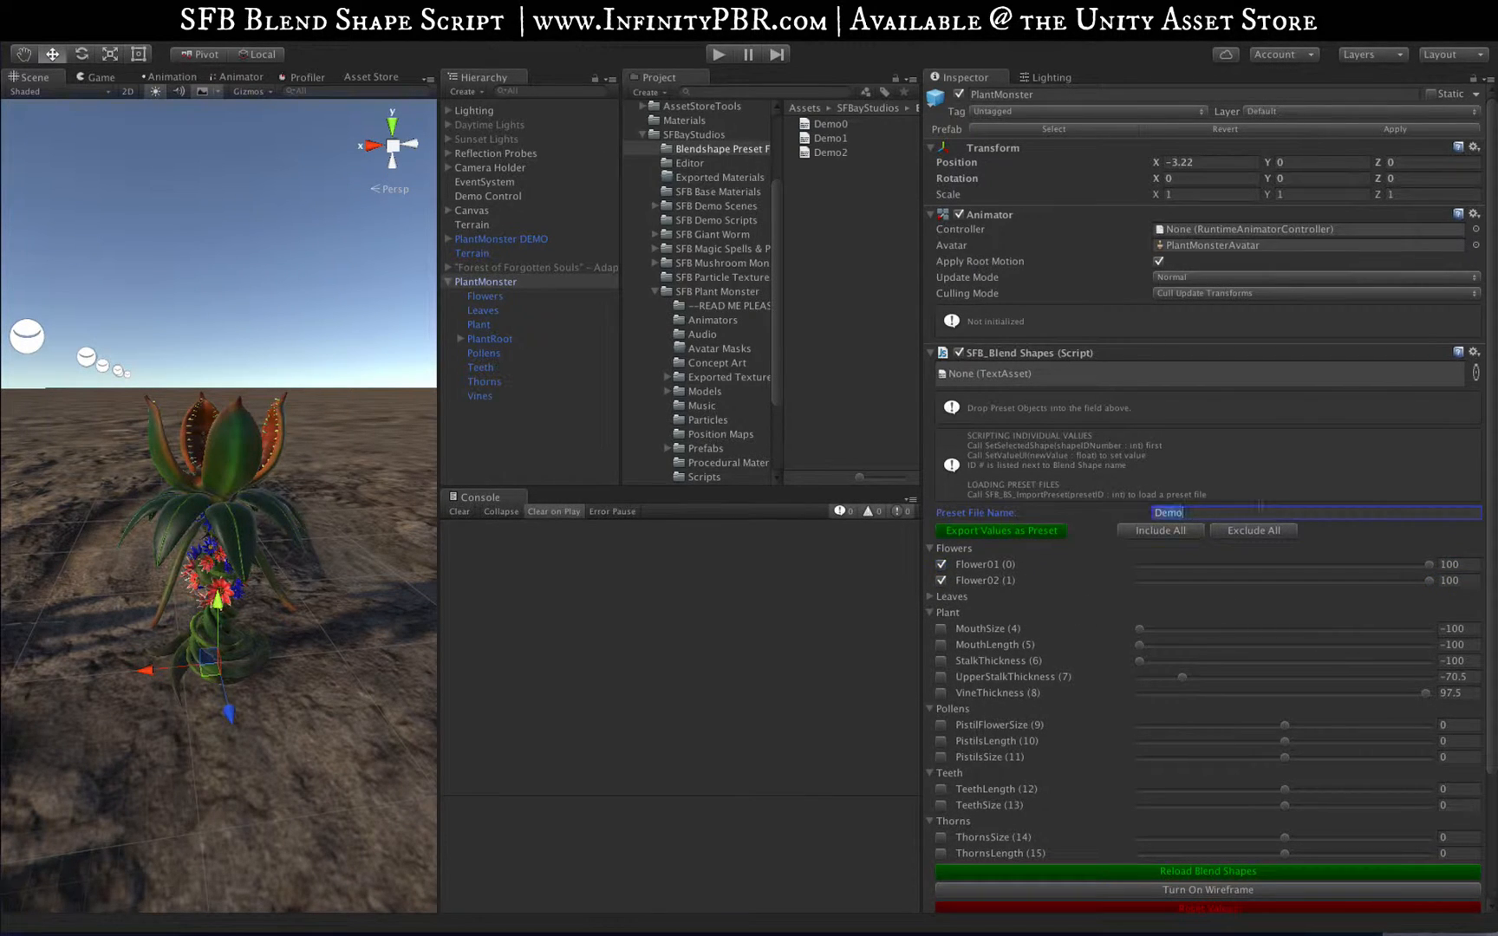
text(Flower)
click(1003, 531)
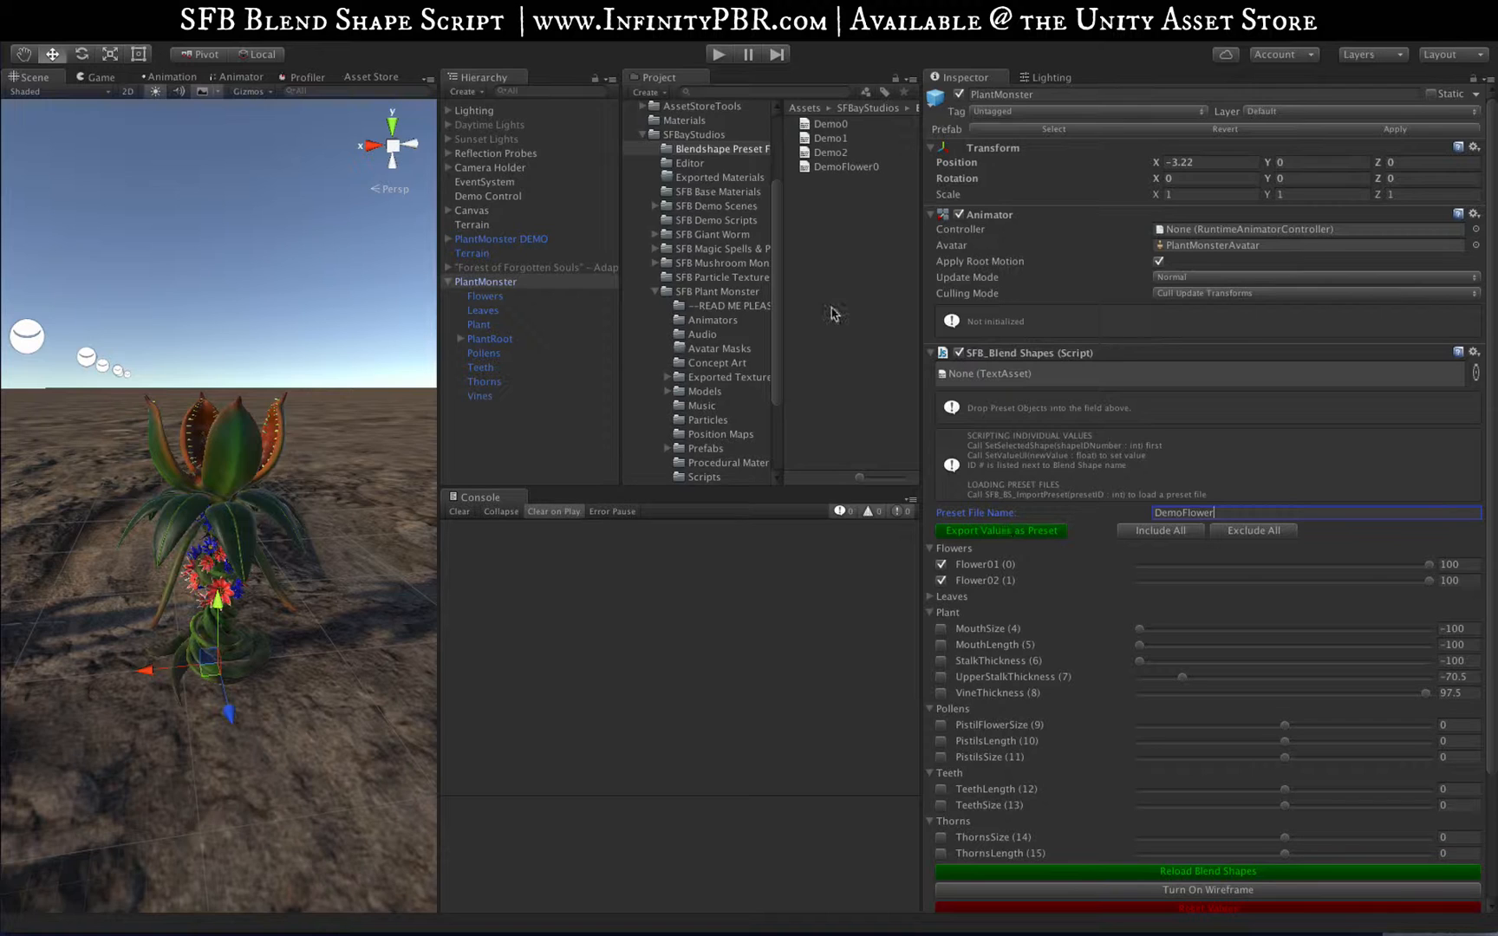
click(844, 168)
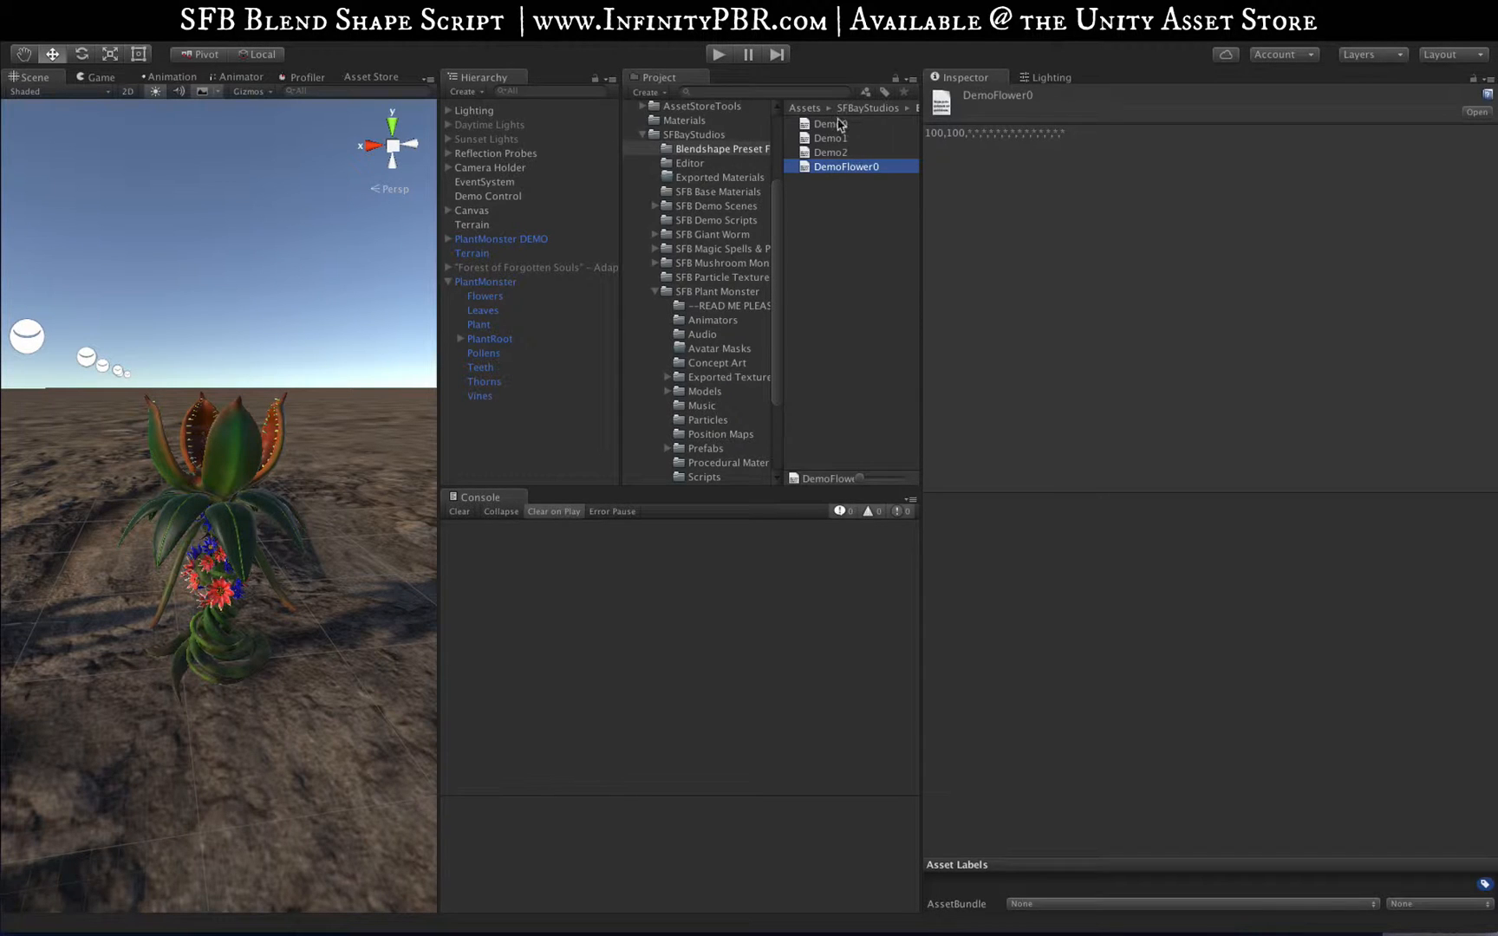
Add the Demo0, Demo1, Demo2 and DemoFlower0 files to the preset list of PlantMonster's SFB_BlendShapes script
click(499, 284)
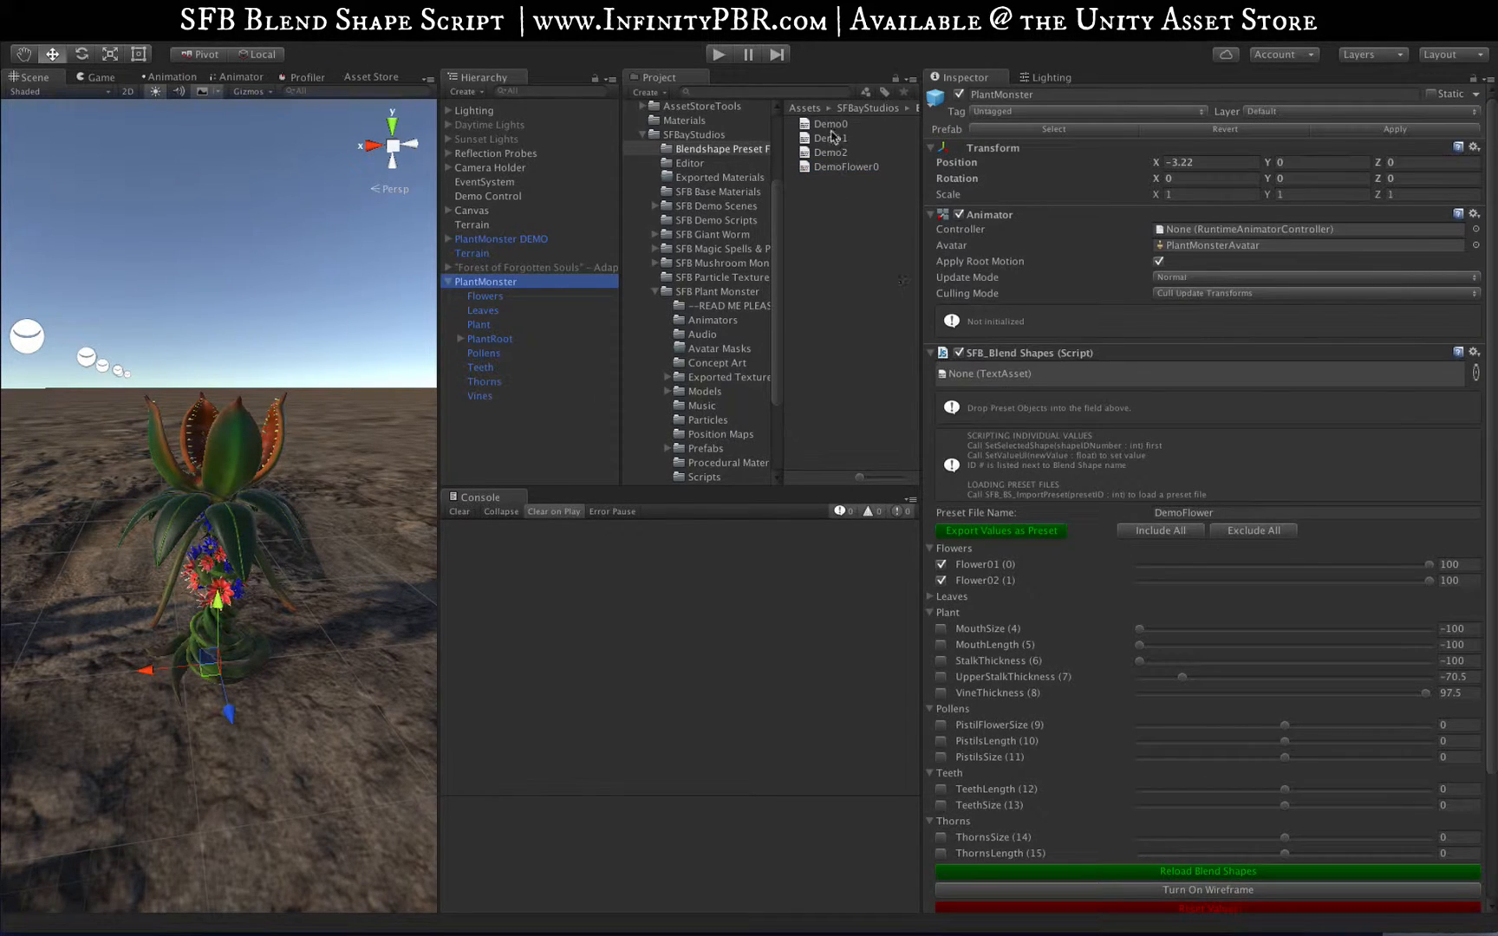
drag(830, 124, 1005, 357)
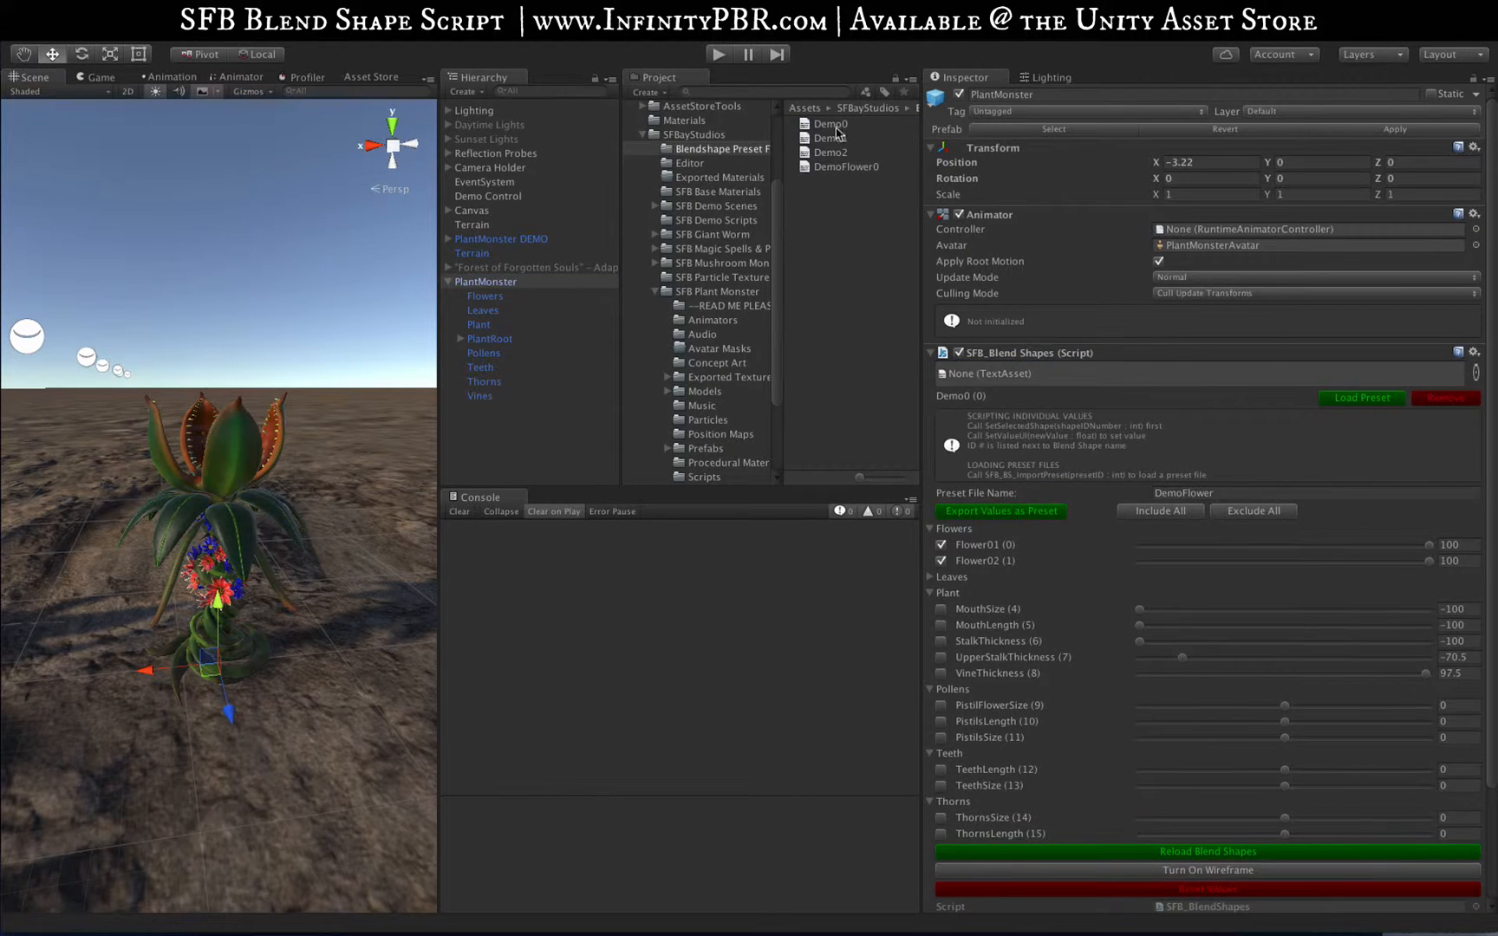
drag(836, 136, 982, 323)
drag(837, 154, 946, 208)
drag(1028, 382, 1028, 383)
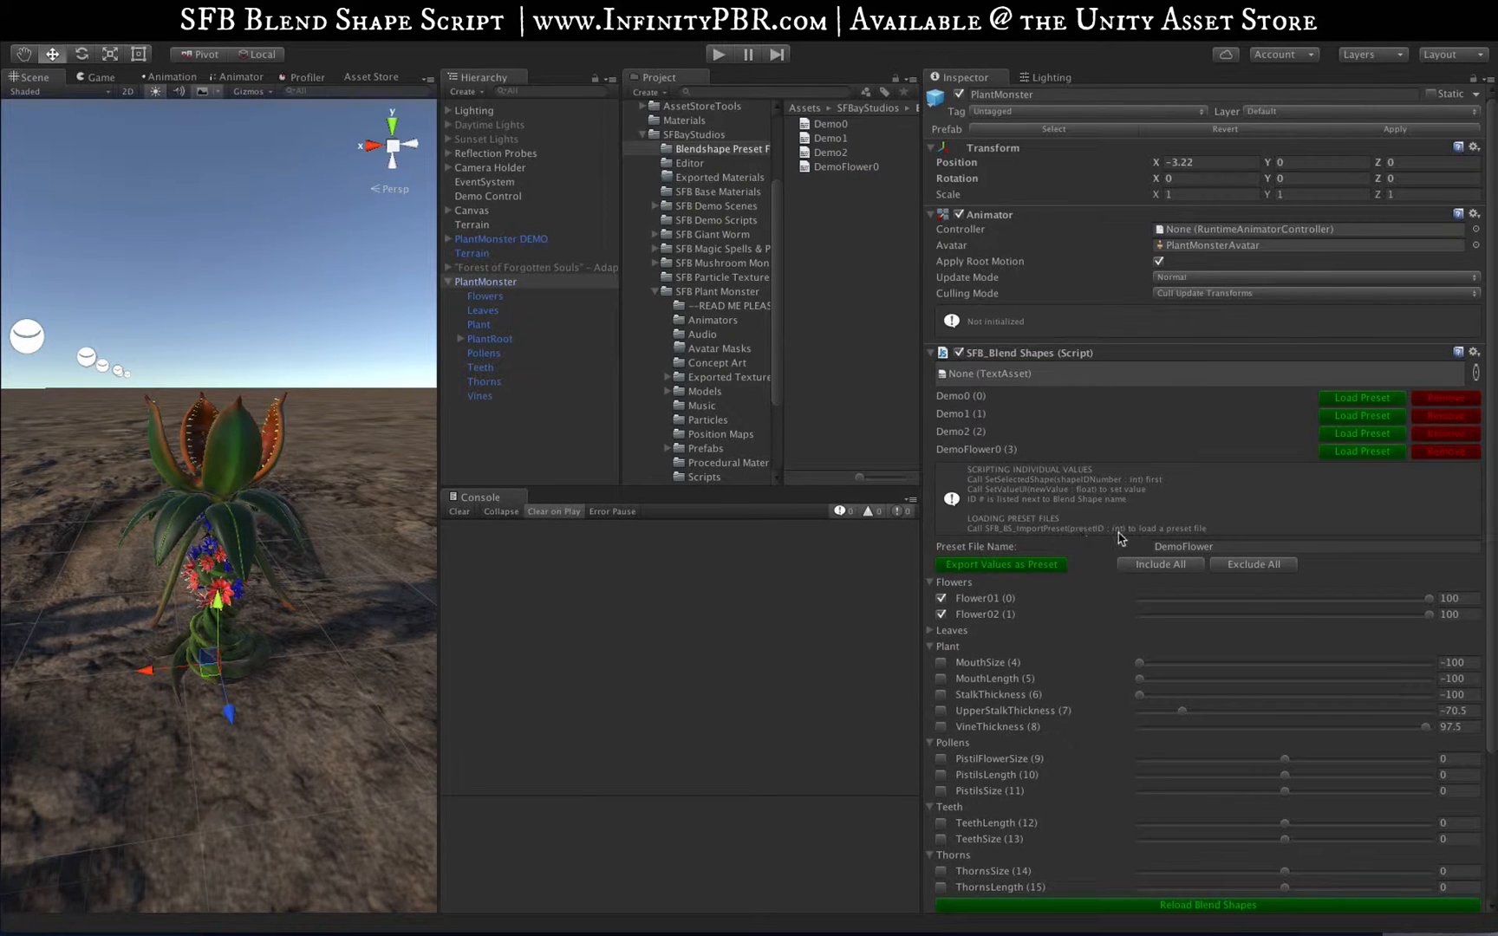
Load the Demo0, Demo1, Demo2 and DemoFlower0 presets in turn, and switch again among Demo0, Demo1 and DemoFlower0, ending on Demo1
click(1367, 399)
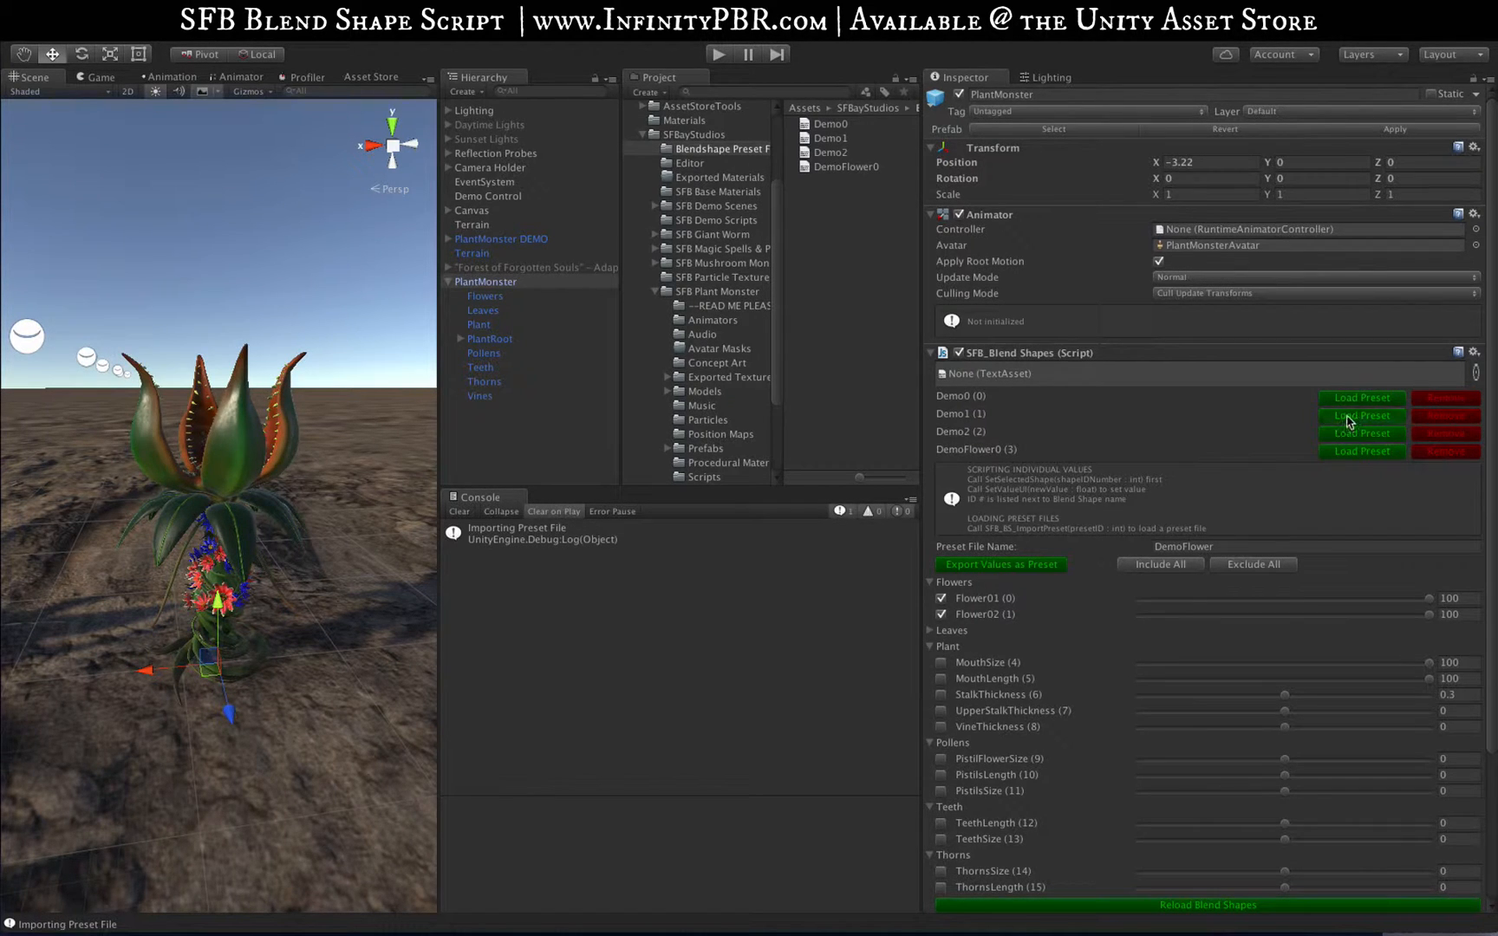
click(1348, 418)
click(1350, 438)
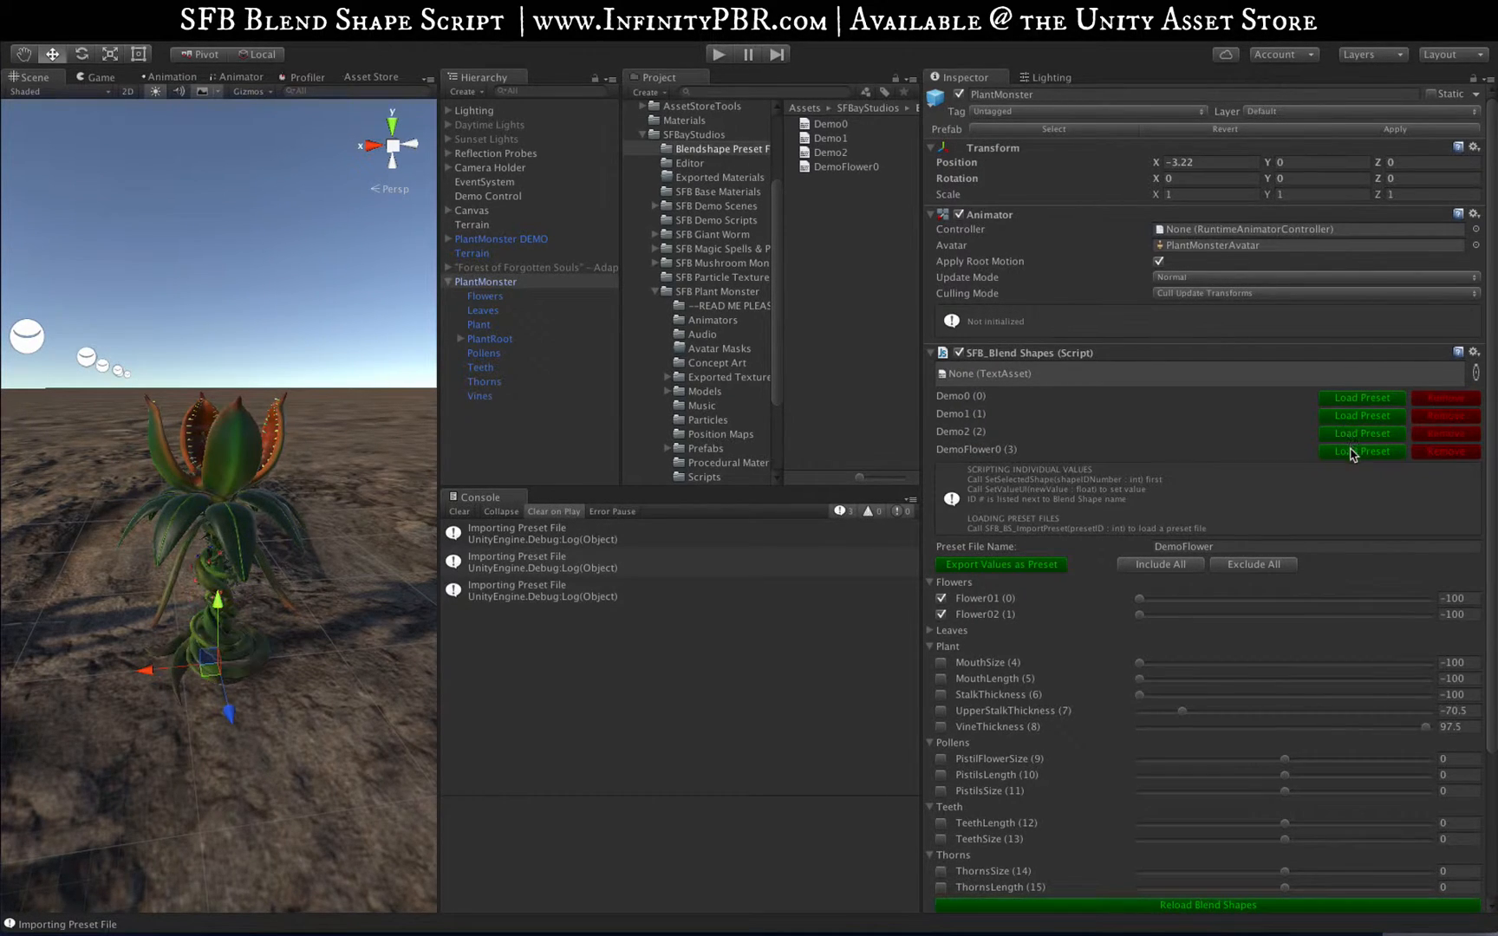
click(1351, 451)
click(1357, 397)
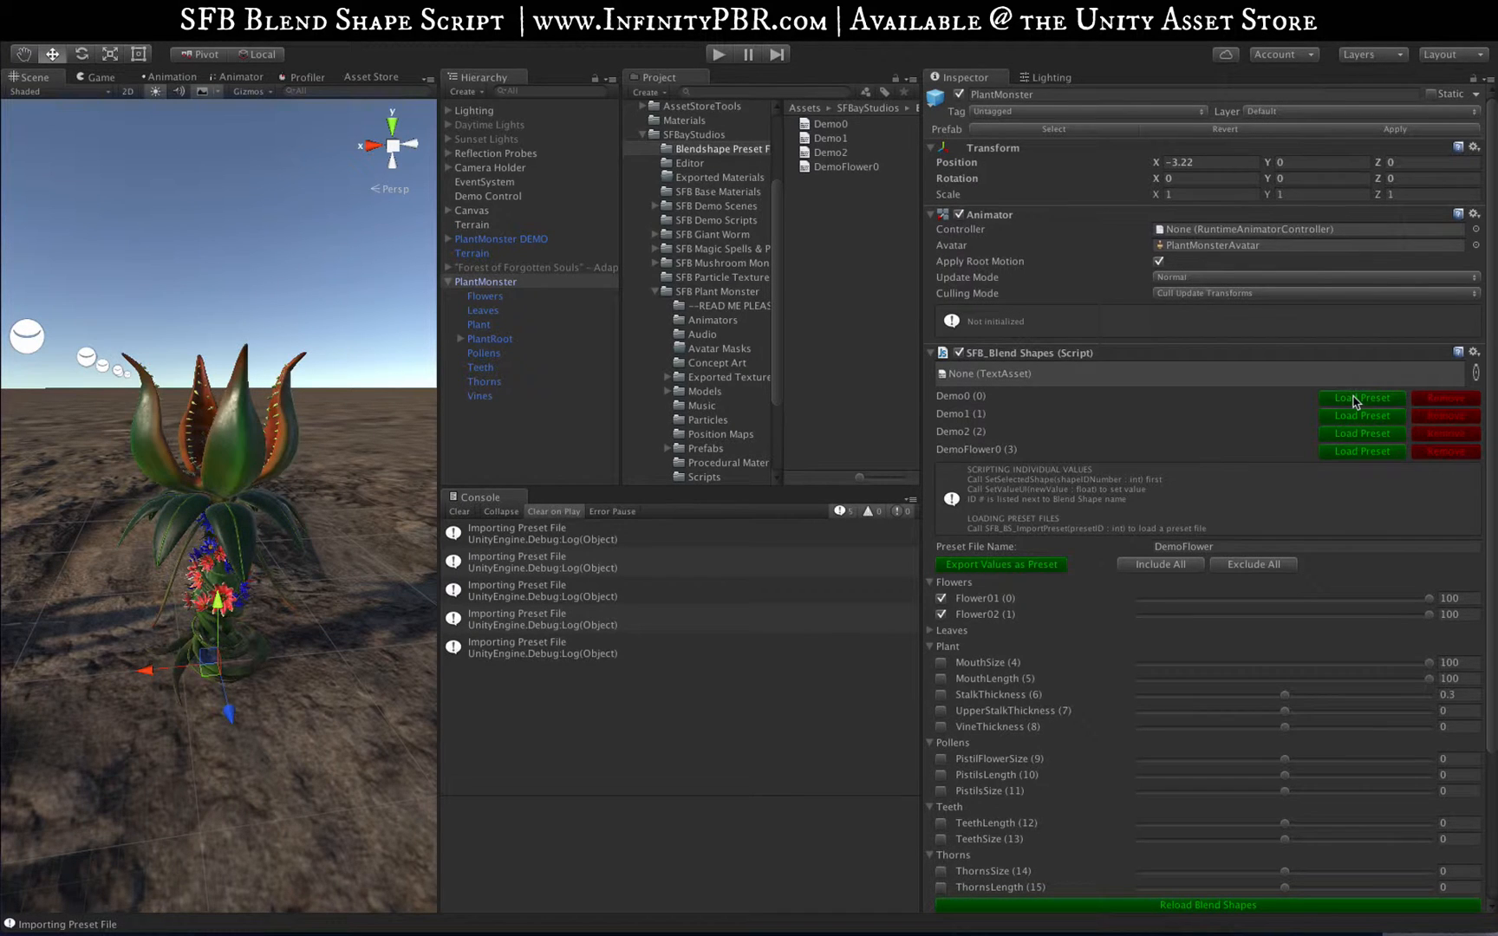
click(1354, 418)
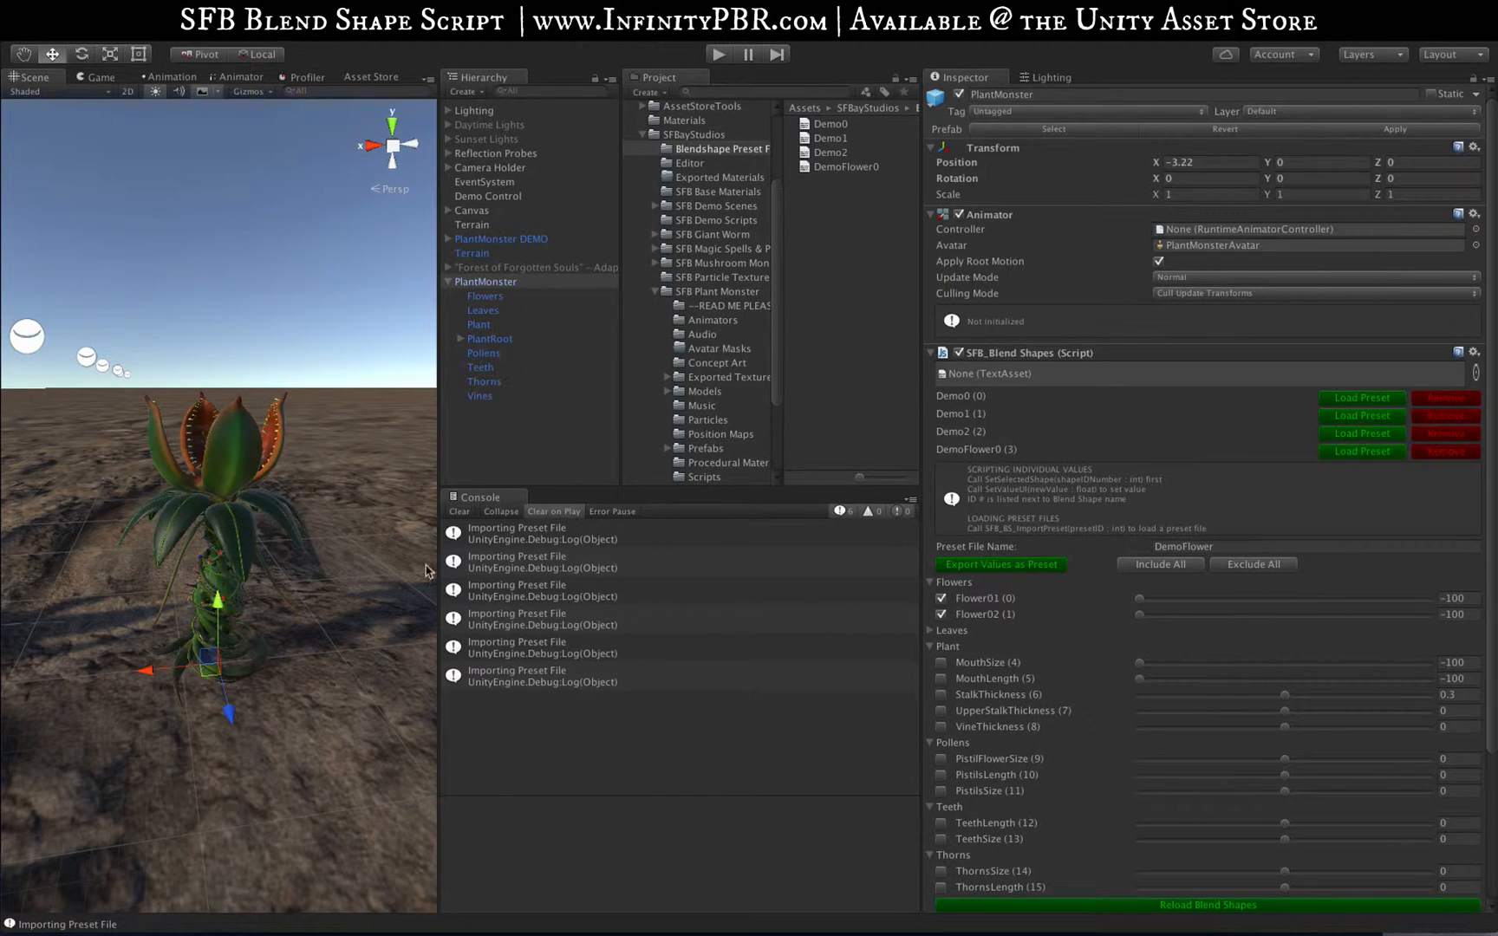
click(1340, 451)
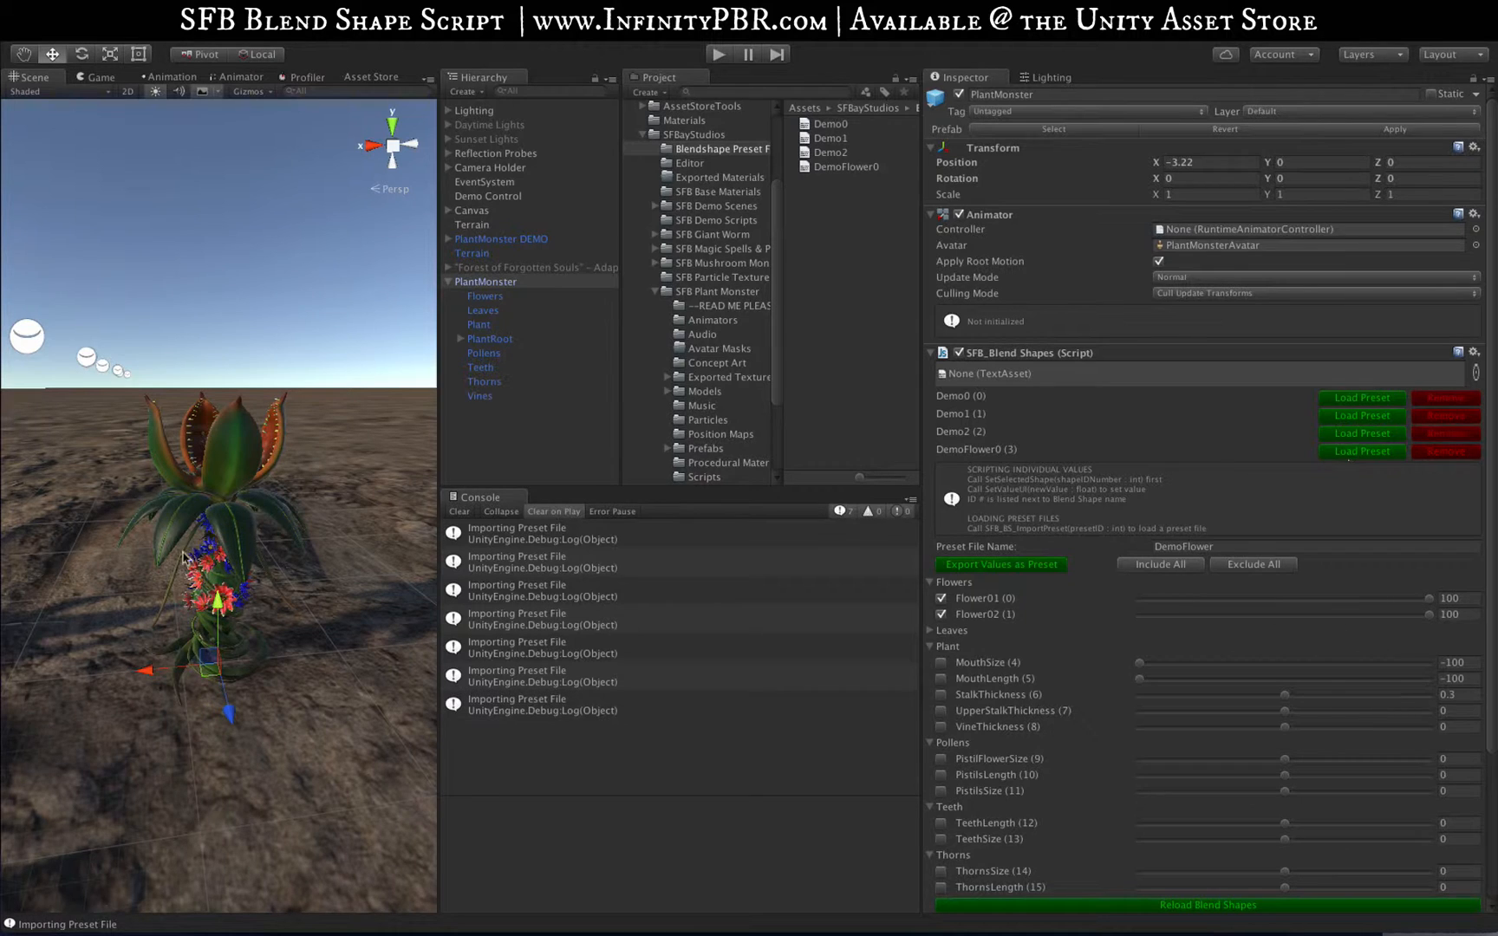
click(1364, 399)
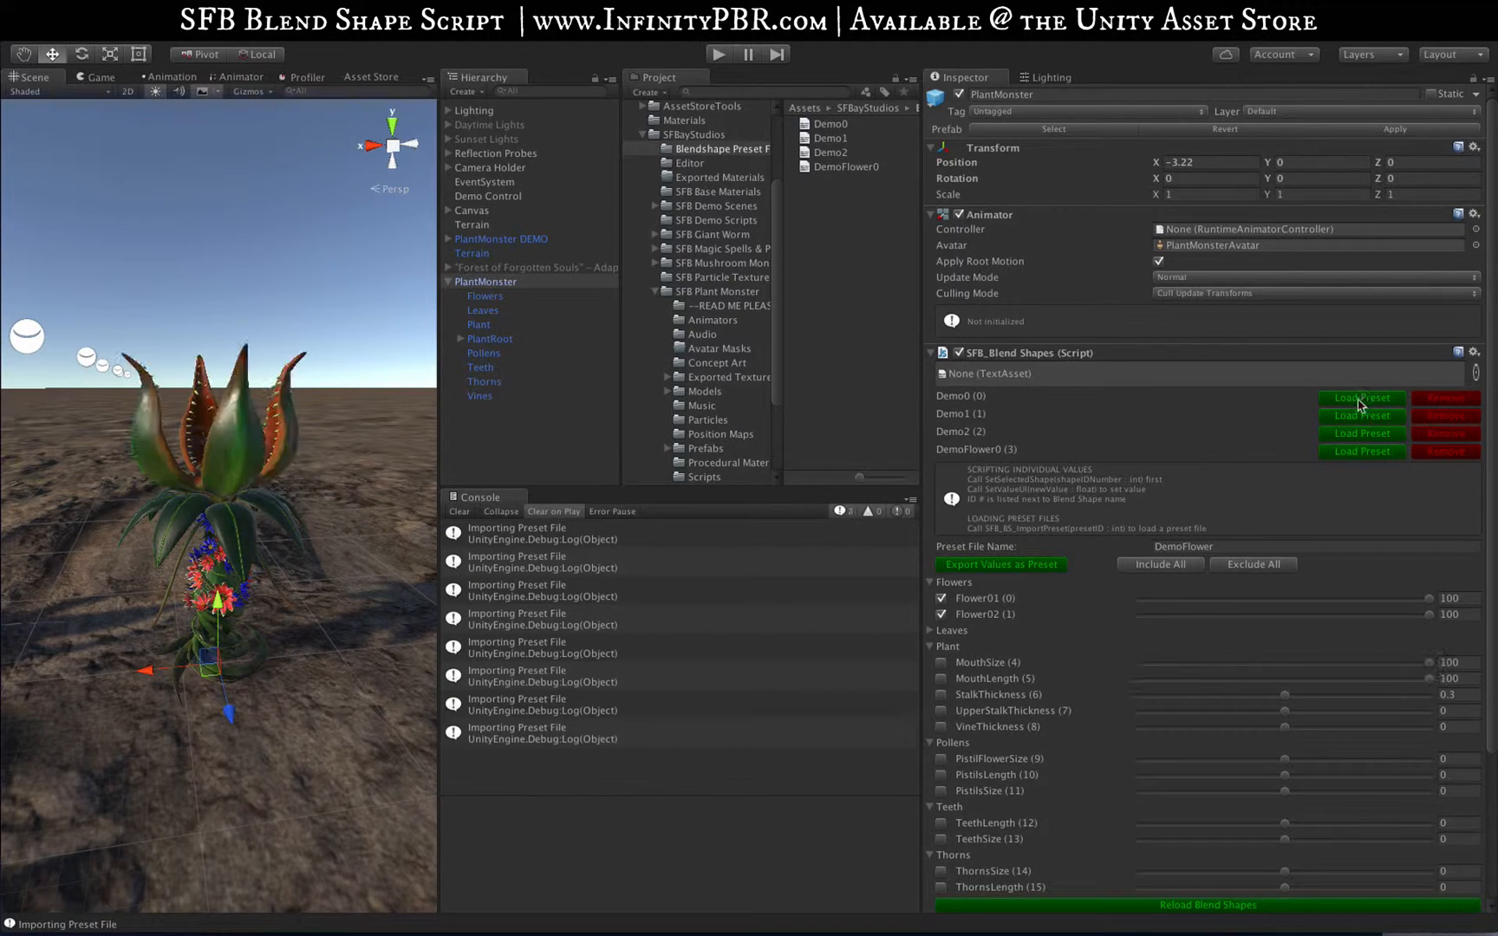
click(1353, 417)
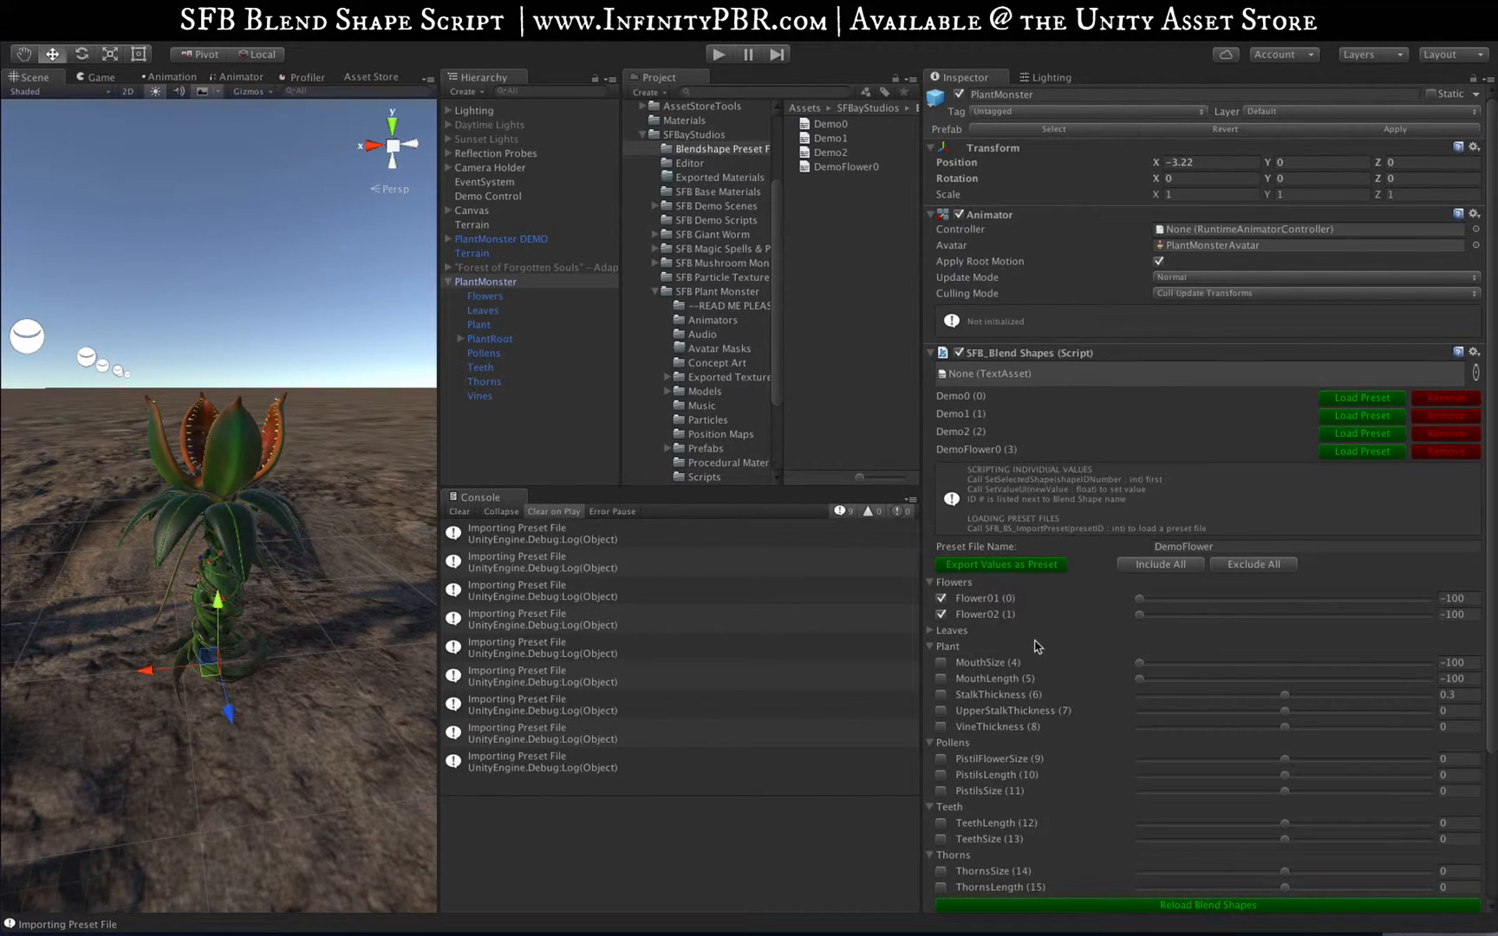
scroll(1045, 774, down, 2)
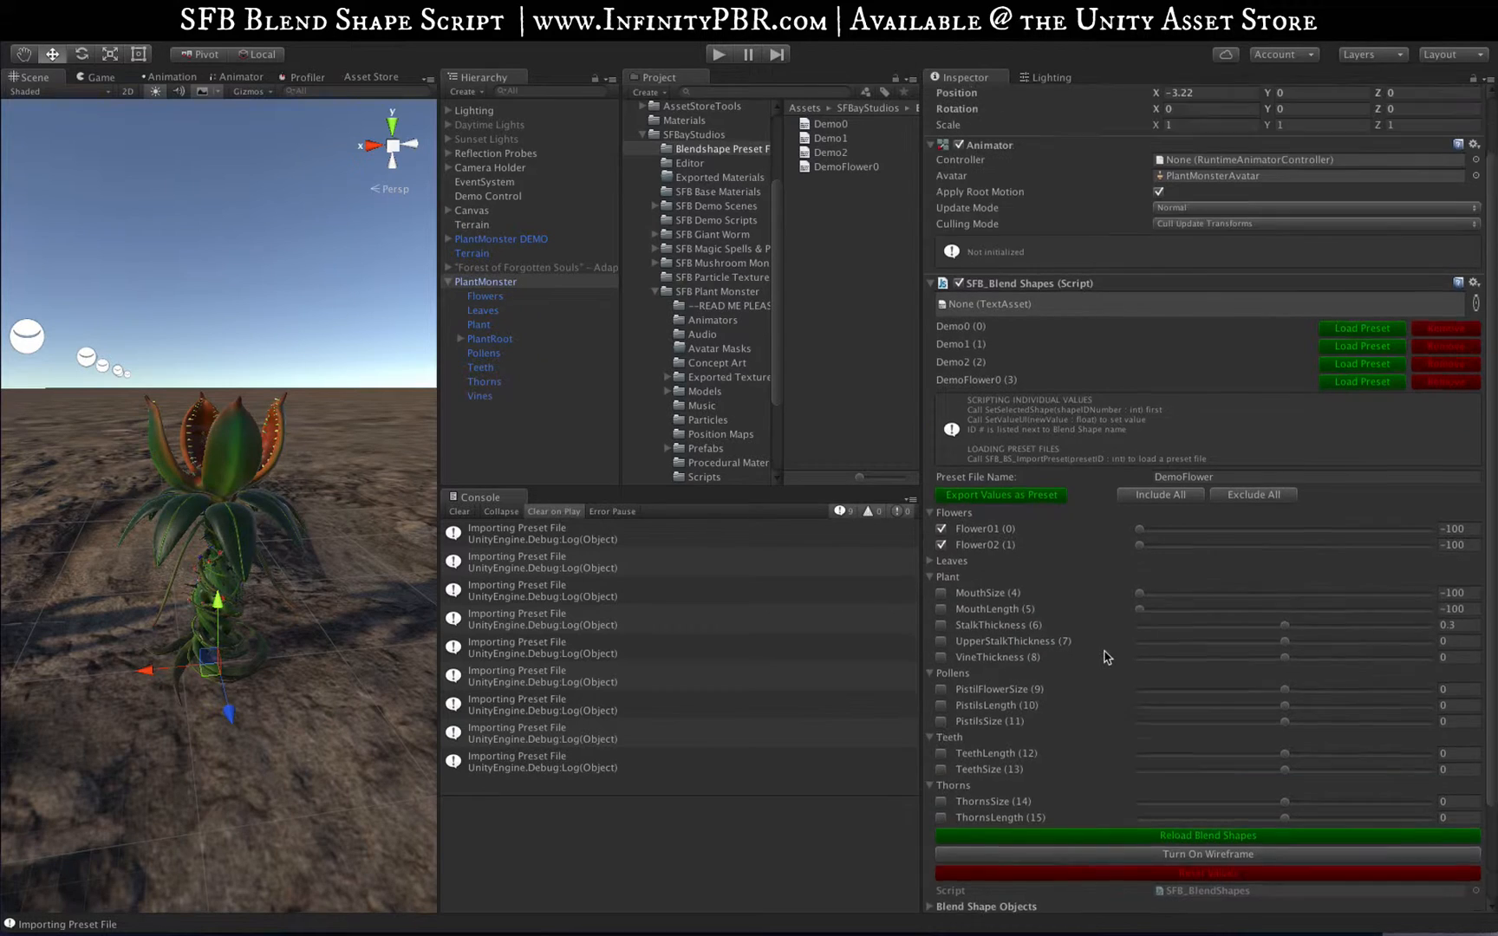
Switch PlantMonster among the Demo1, Demo2 and DemoFlower0 presets, ending on DemoFlower0, and clear the console
scroll(1105, 657, up, 2)
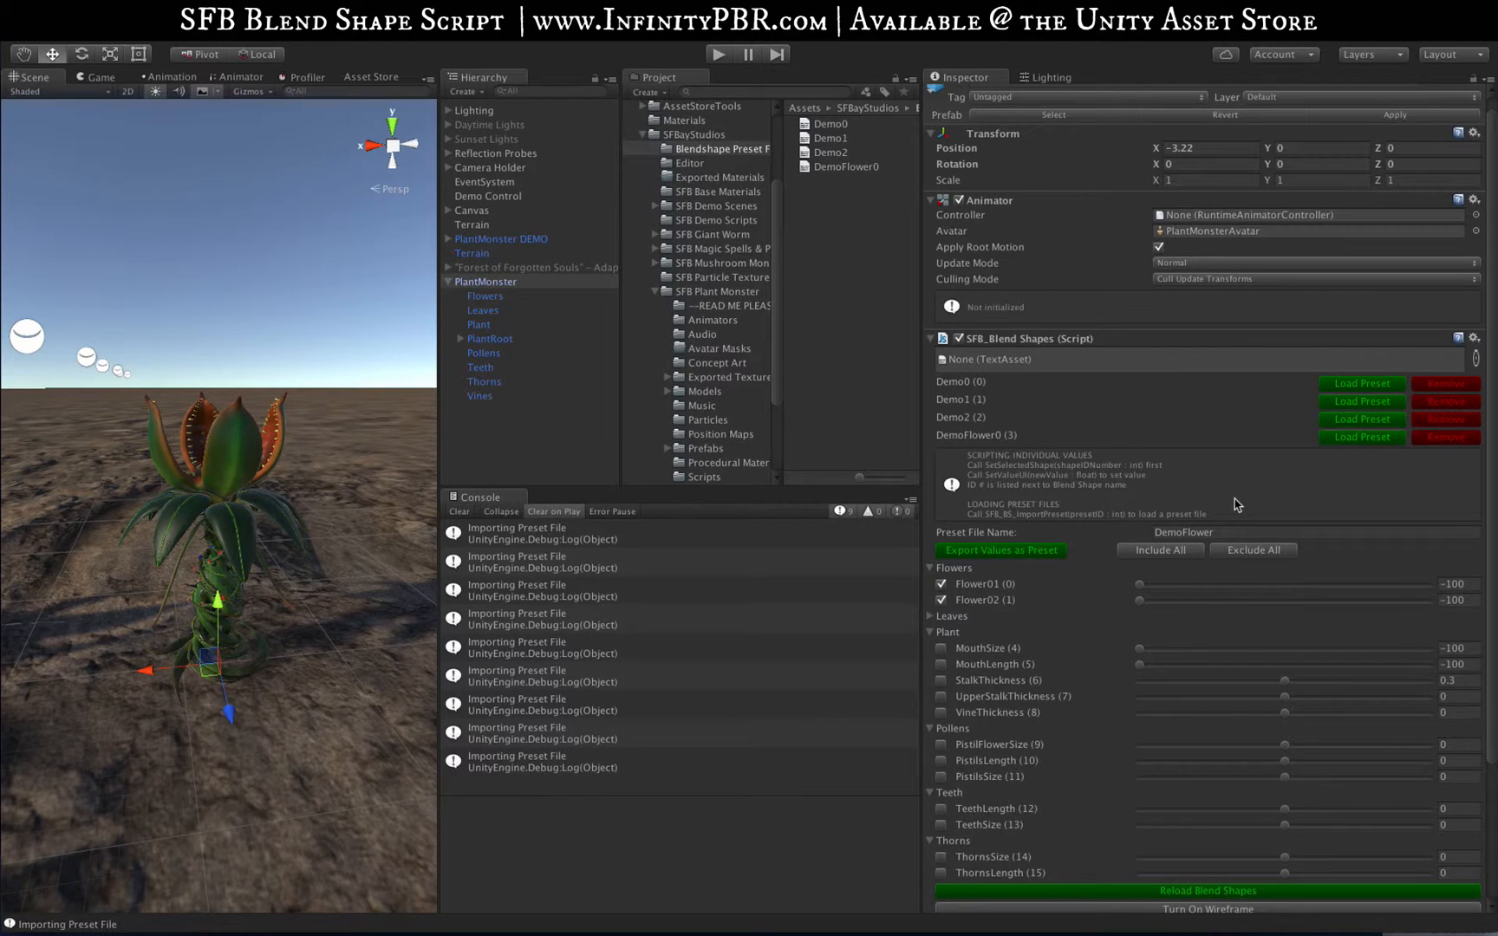
click(1363, 404)
click(1354, 419)
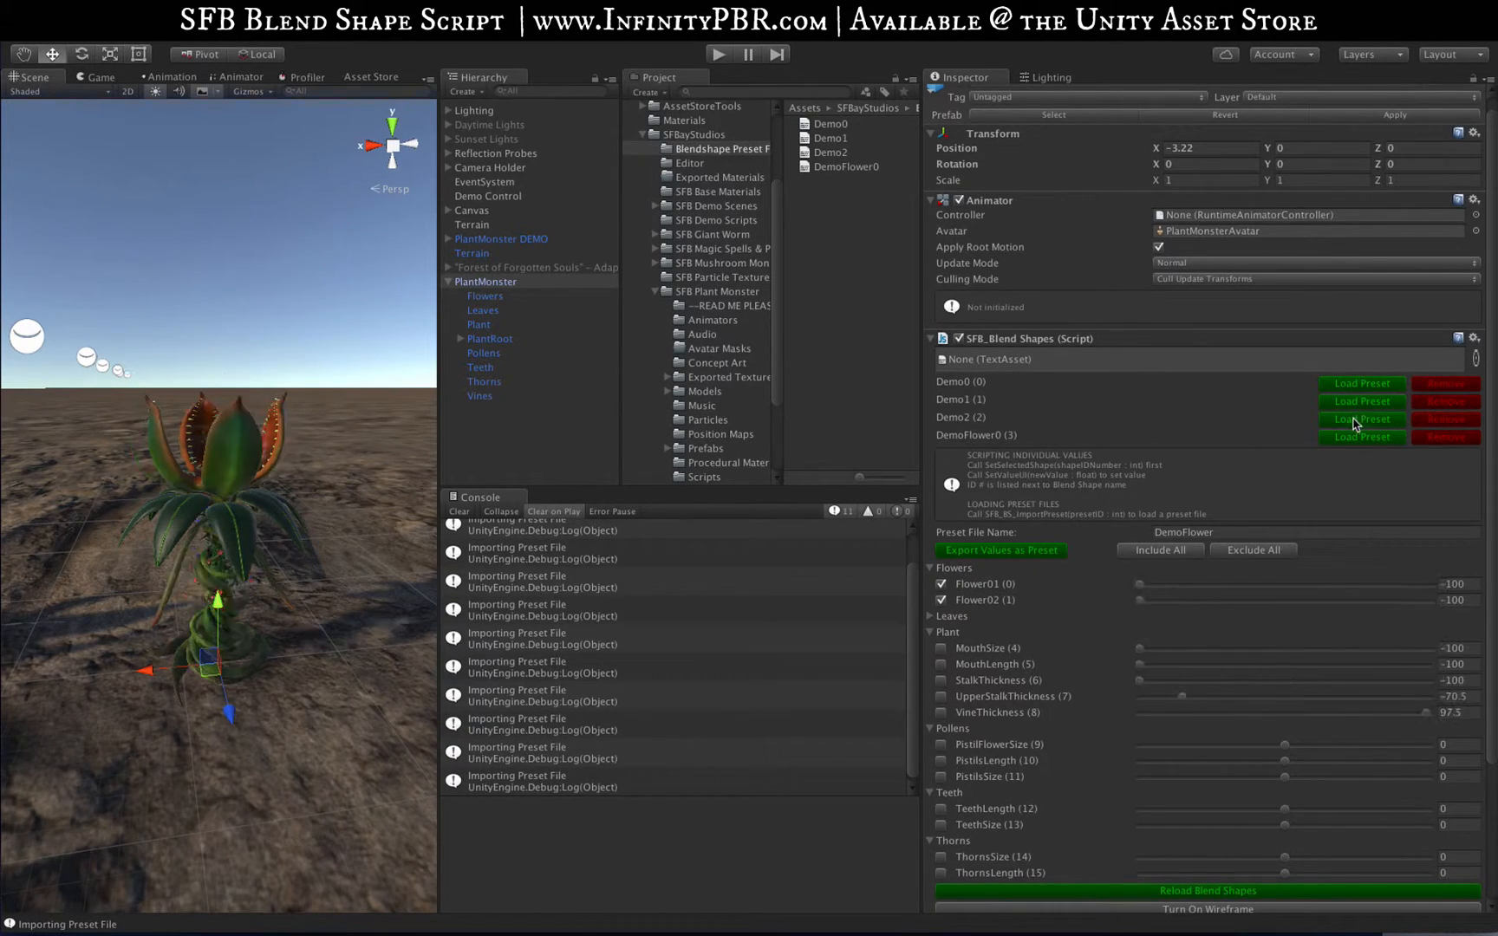
click(1354, 436)
click(1352, 404)
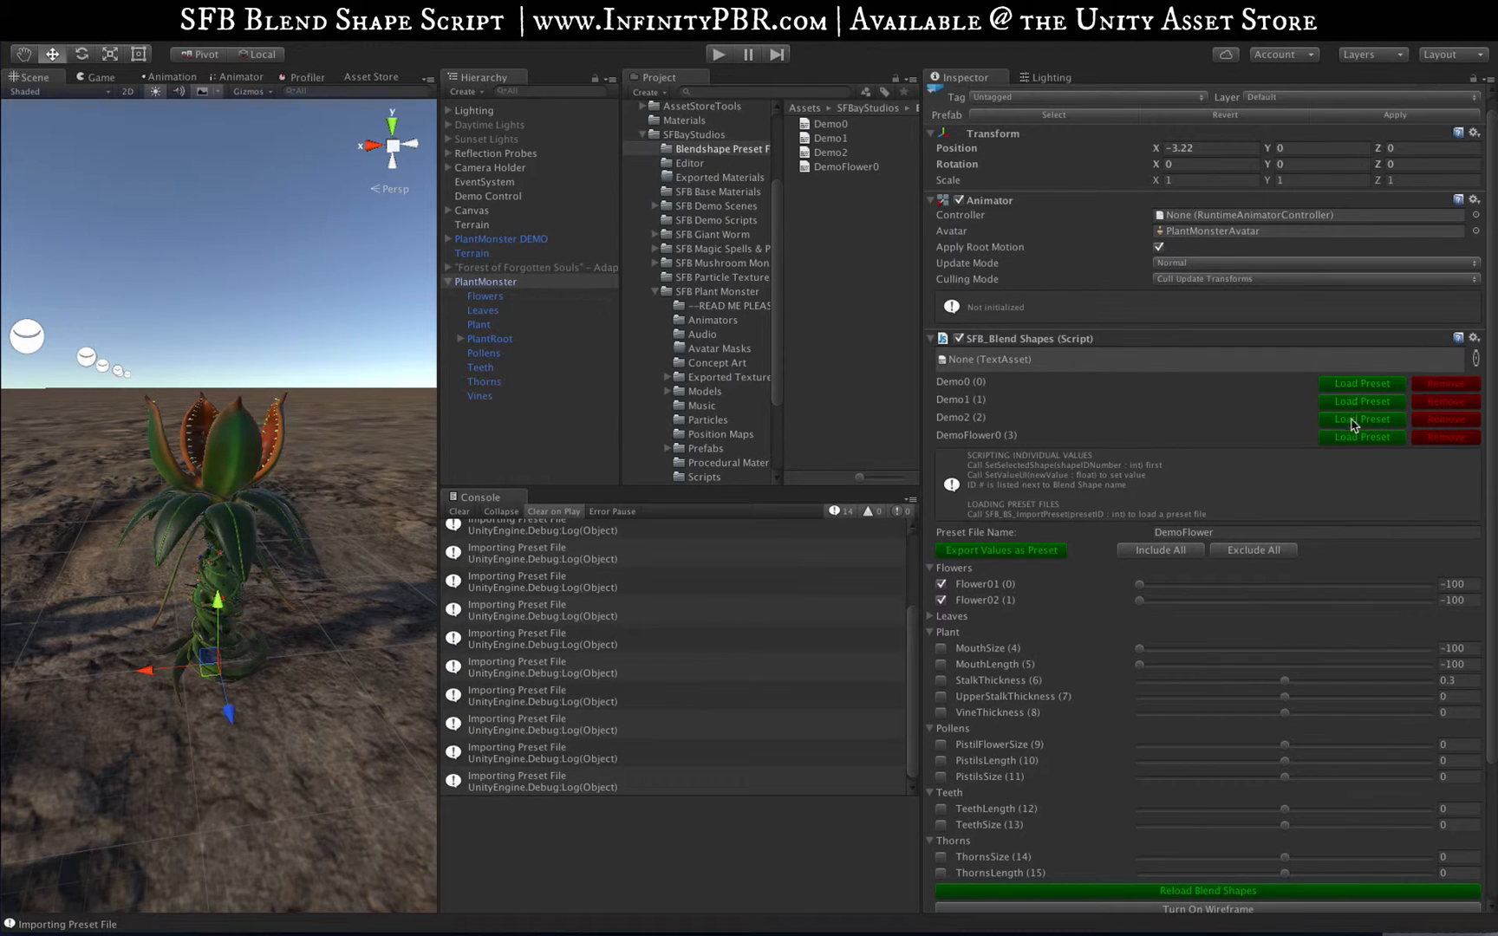
click(1354, 436)
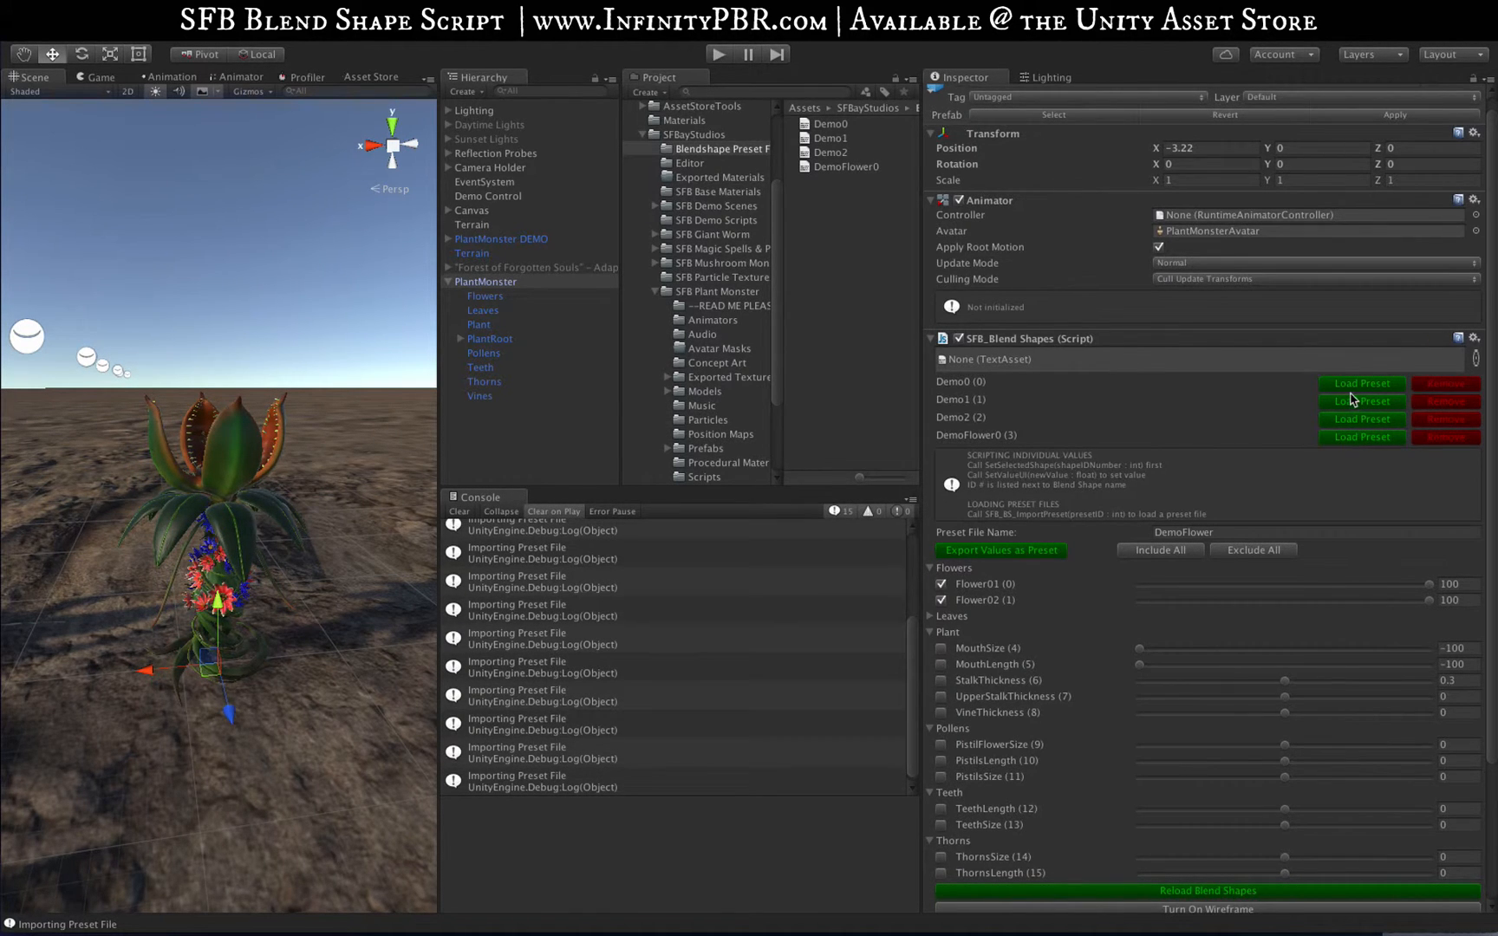
click(464, 512)
View the stored values in the Demo0, Demo1, Demo2 and DemoFlower0 preset files, return to Demo0's, and reselect PlantMonster
click(837, 127)
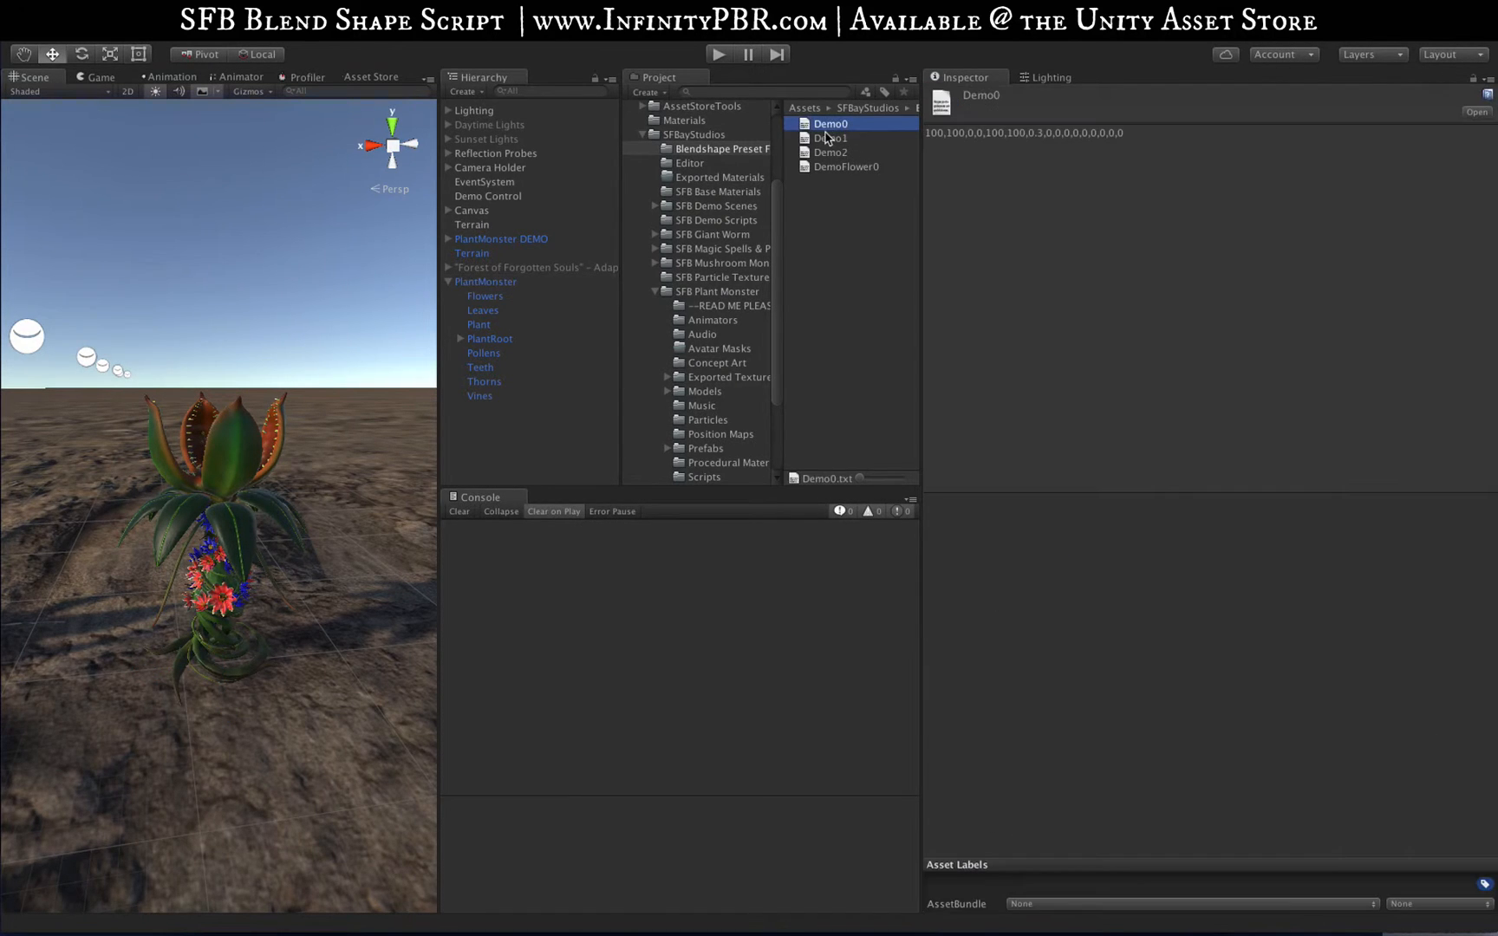
click(830, 139)
click(828, 152)
click(823, 167)
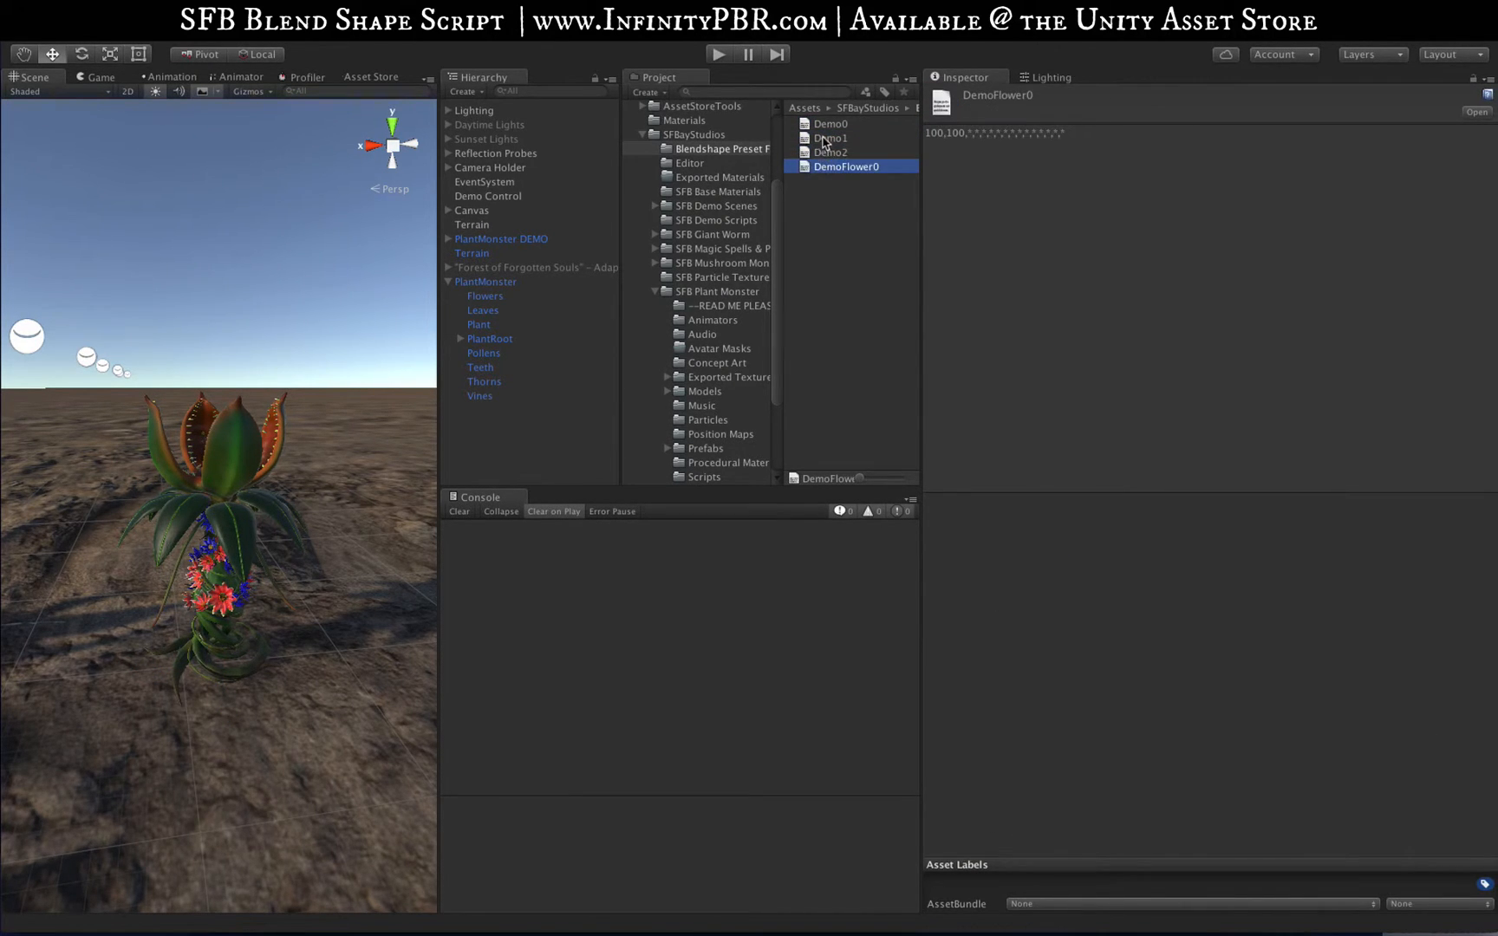
click(824, 126)
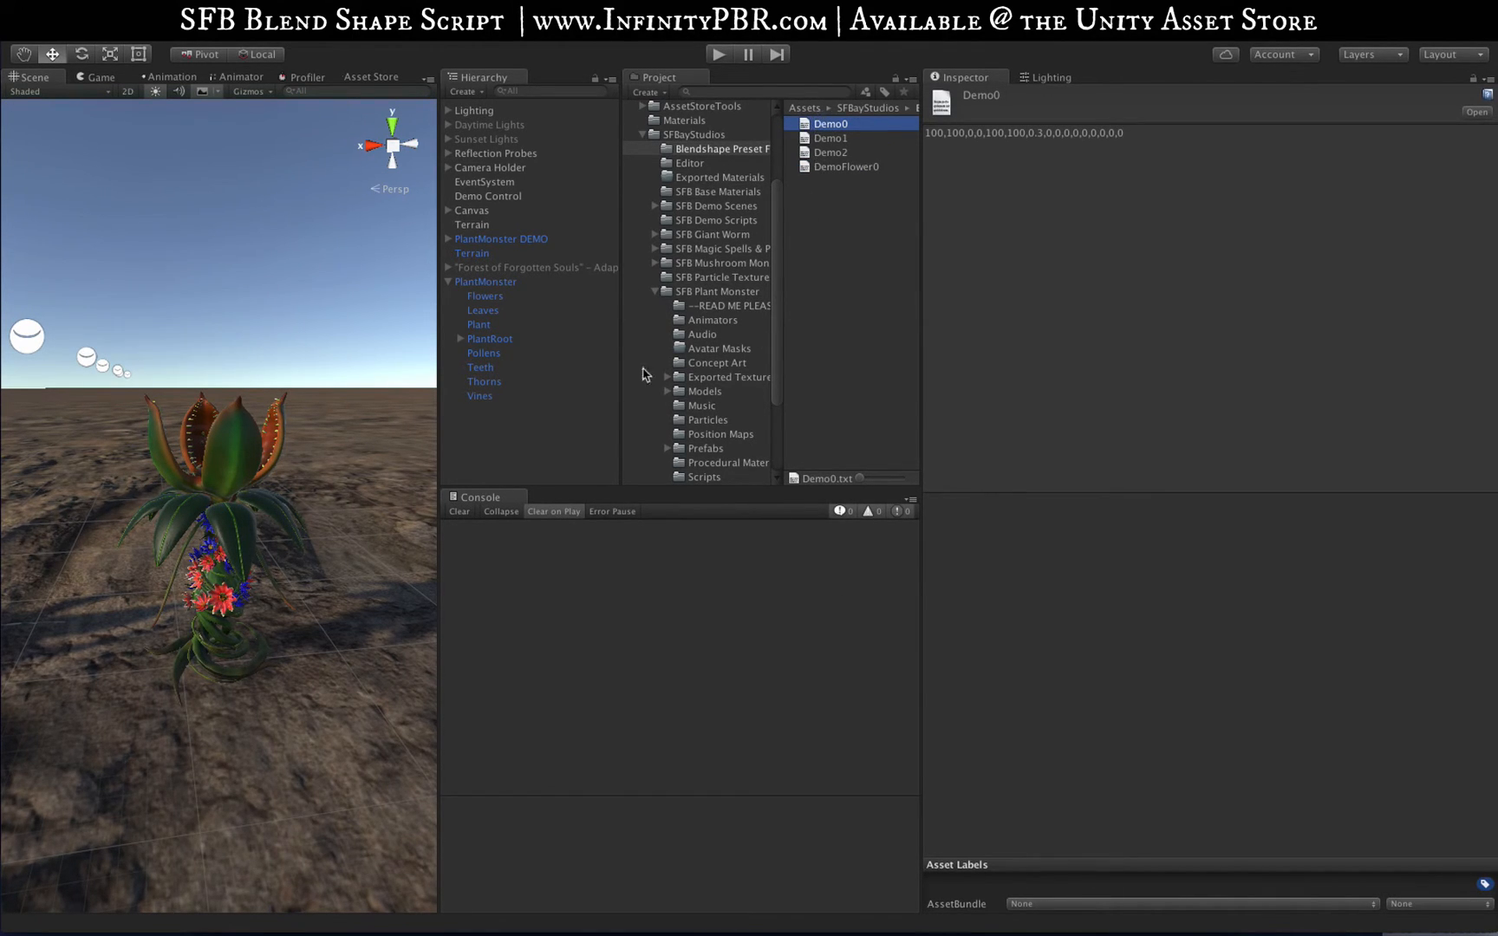
click(519, 283)
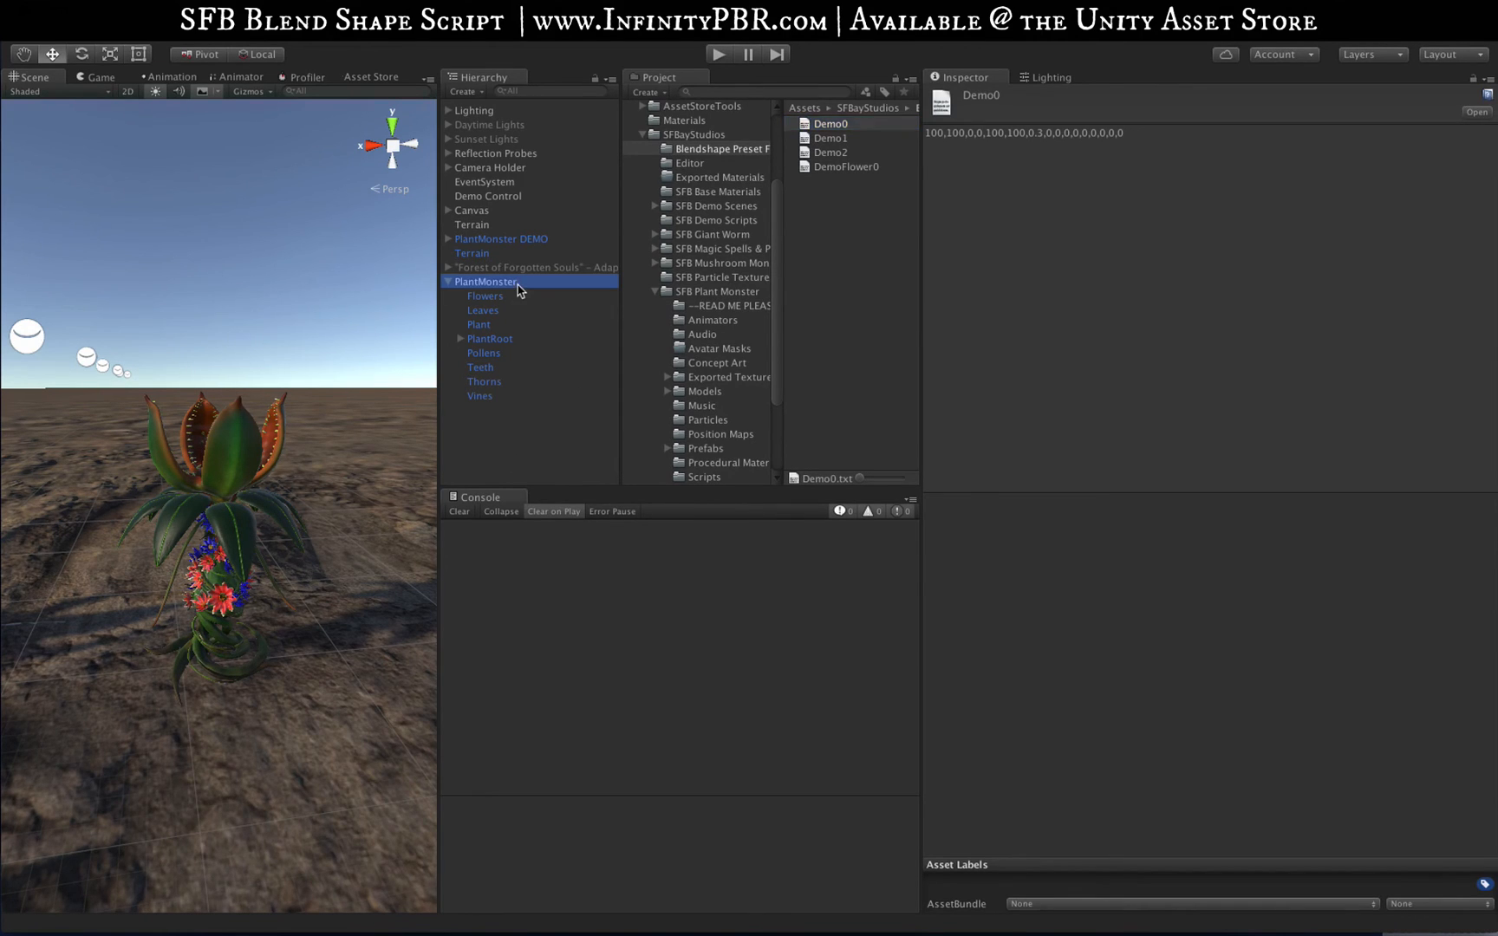